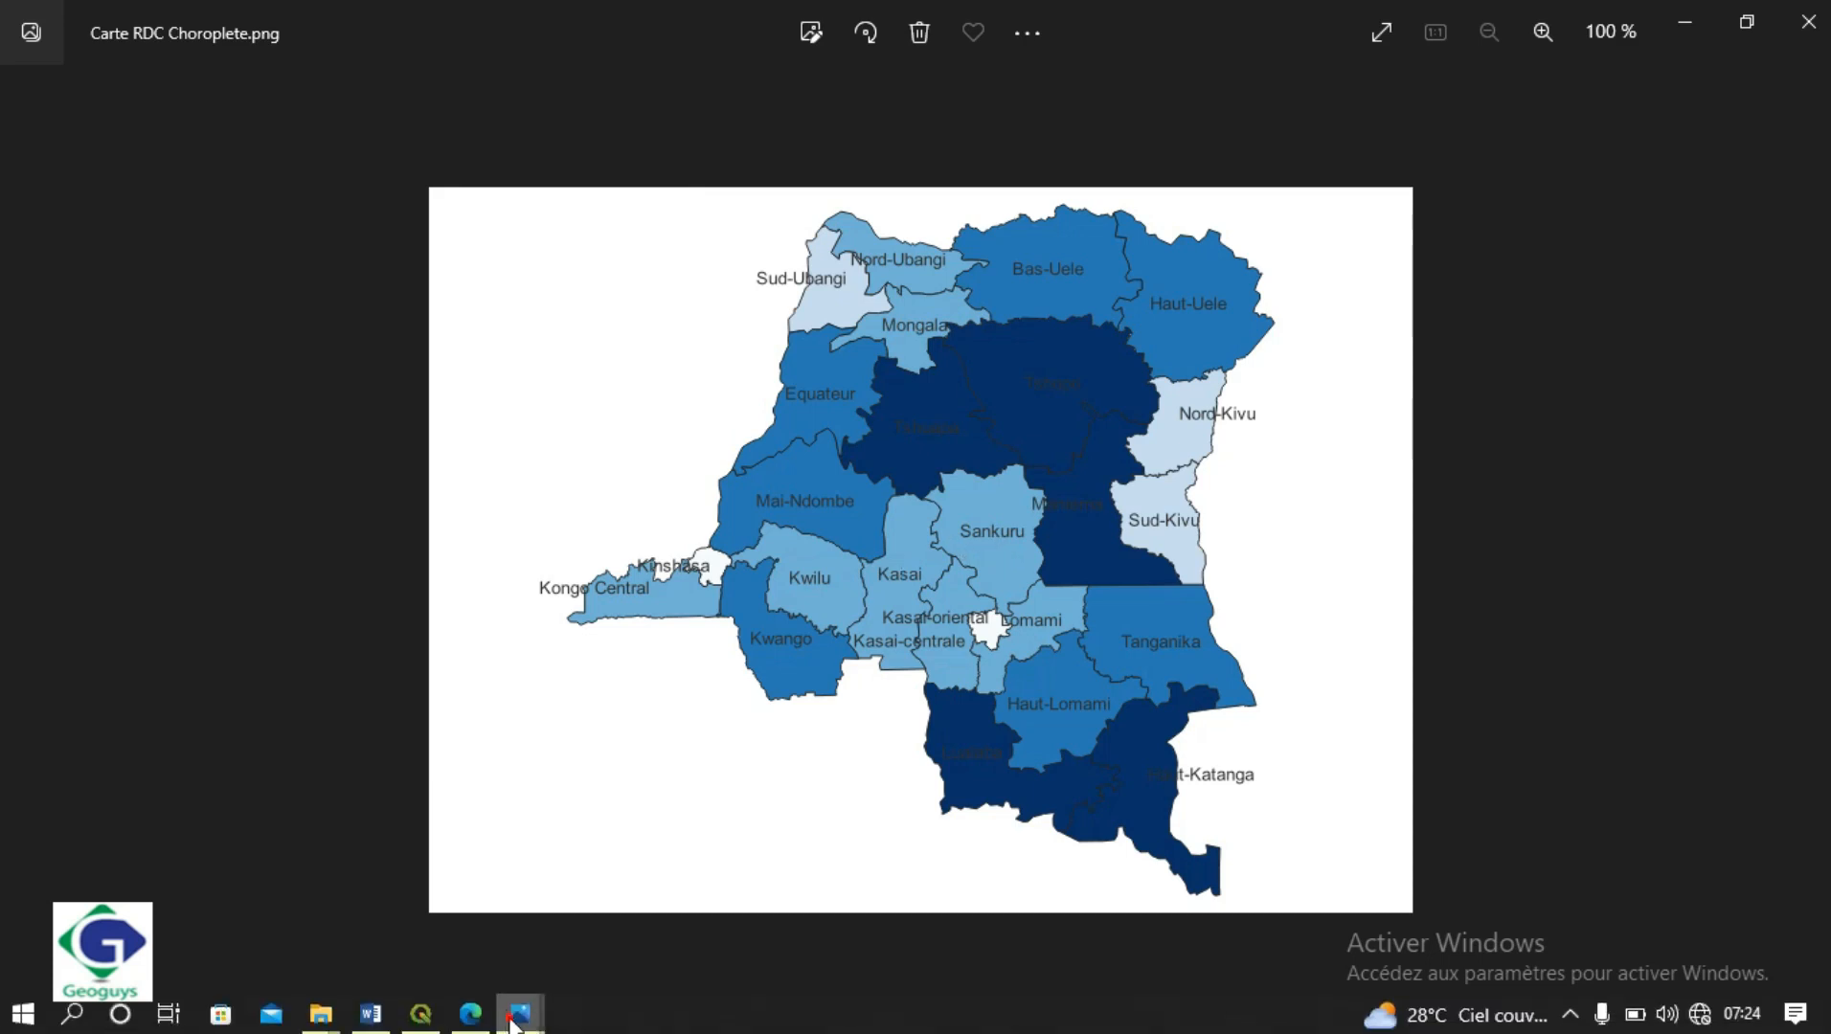
# View the CARTE RDC POP.png population map image and switch to QGIS
pyautogui.moveTo(520, 1013)
pyautogui.click(639, 877)
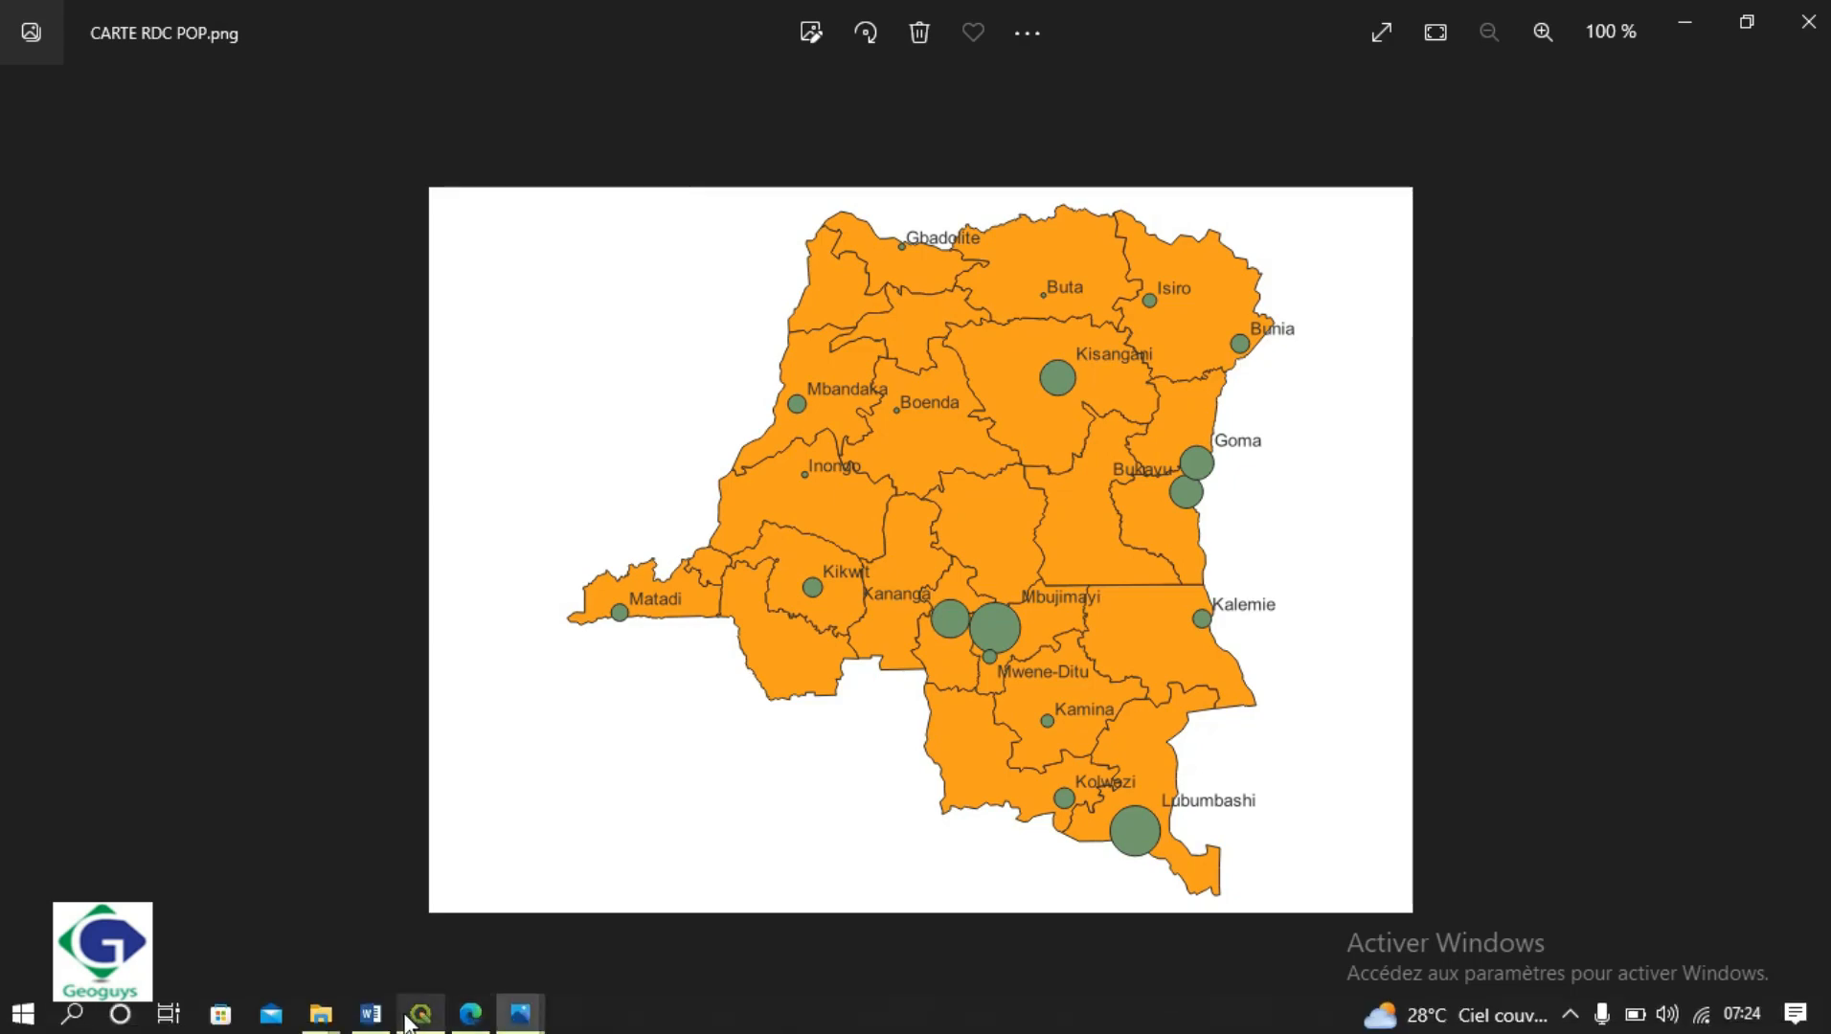
pyautogui.click(411, 1021)
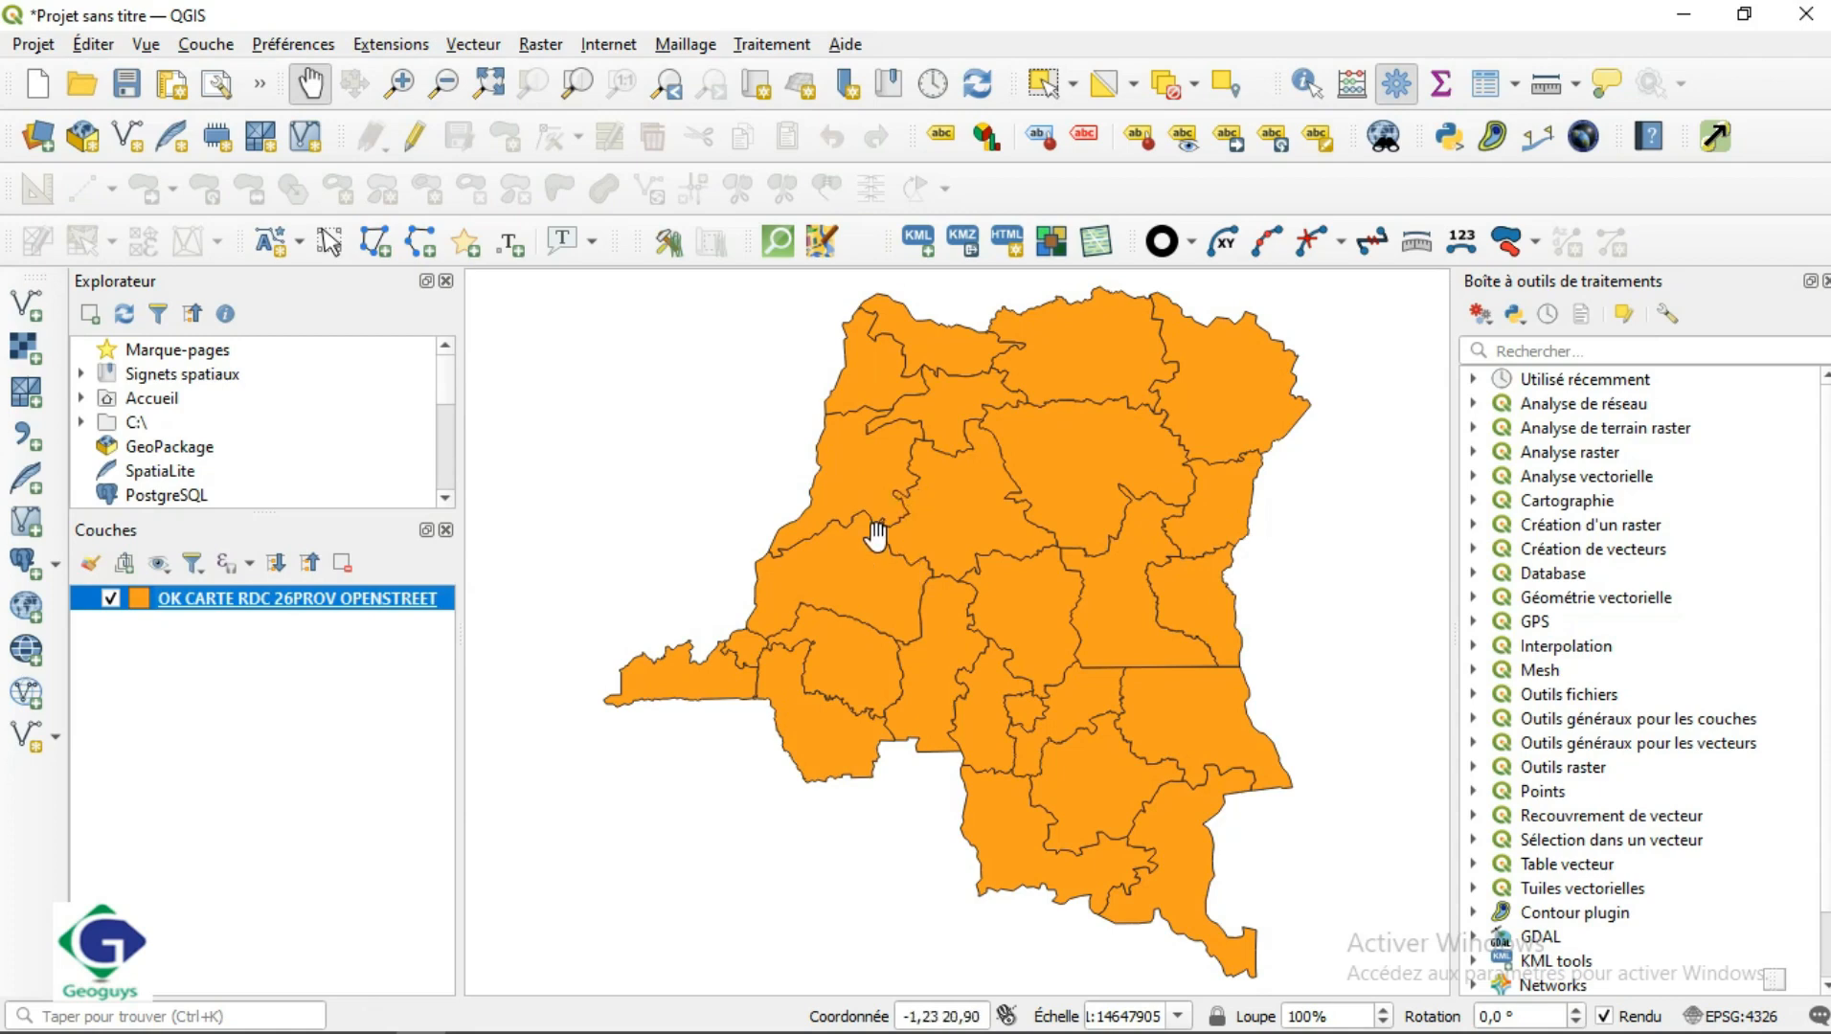
# In the attribute table of the OK CARTE RDC 26PROV OPENSTREET layer, select all features and enable editing
pyautogui.rightClick(295, 590)
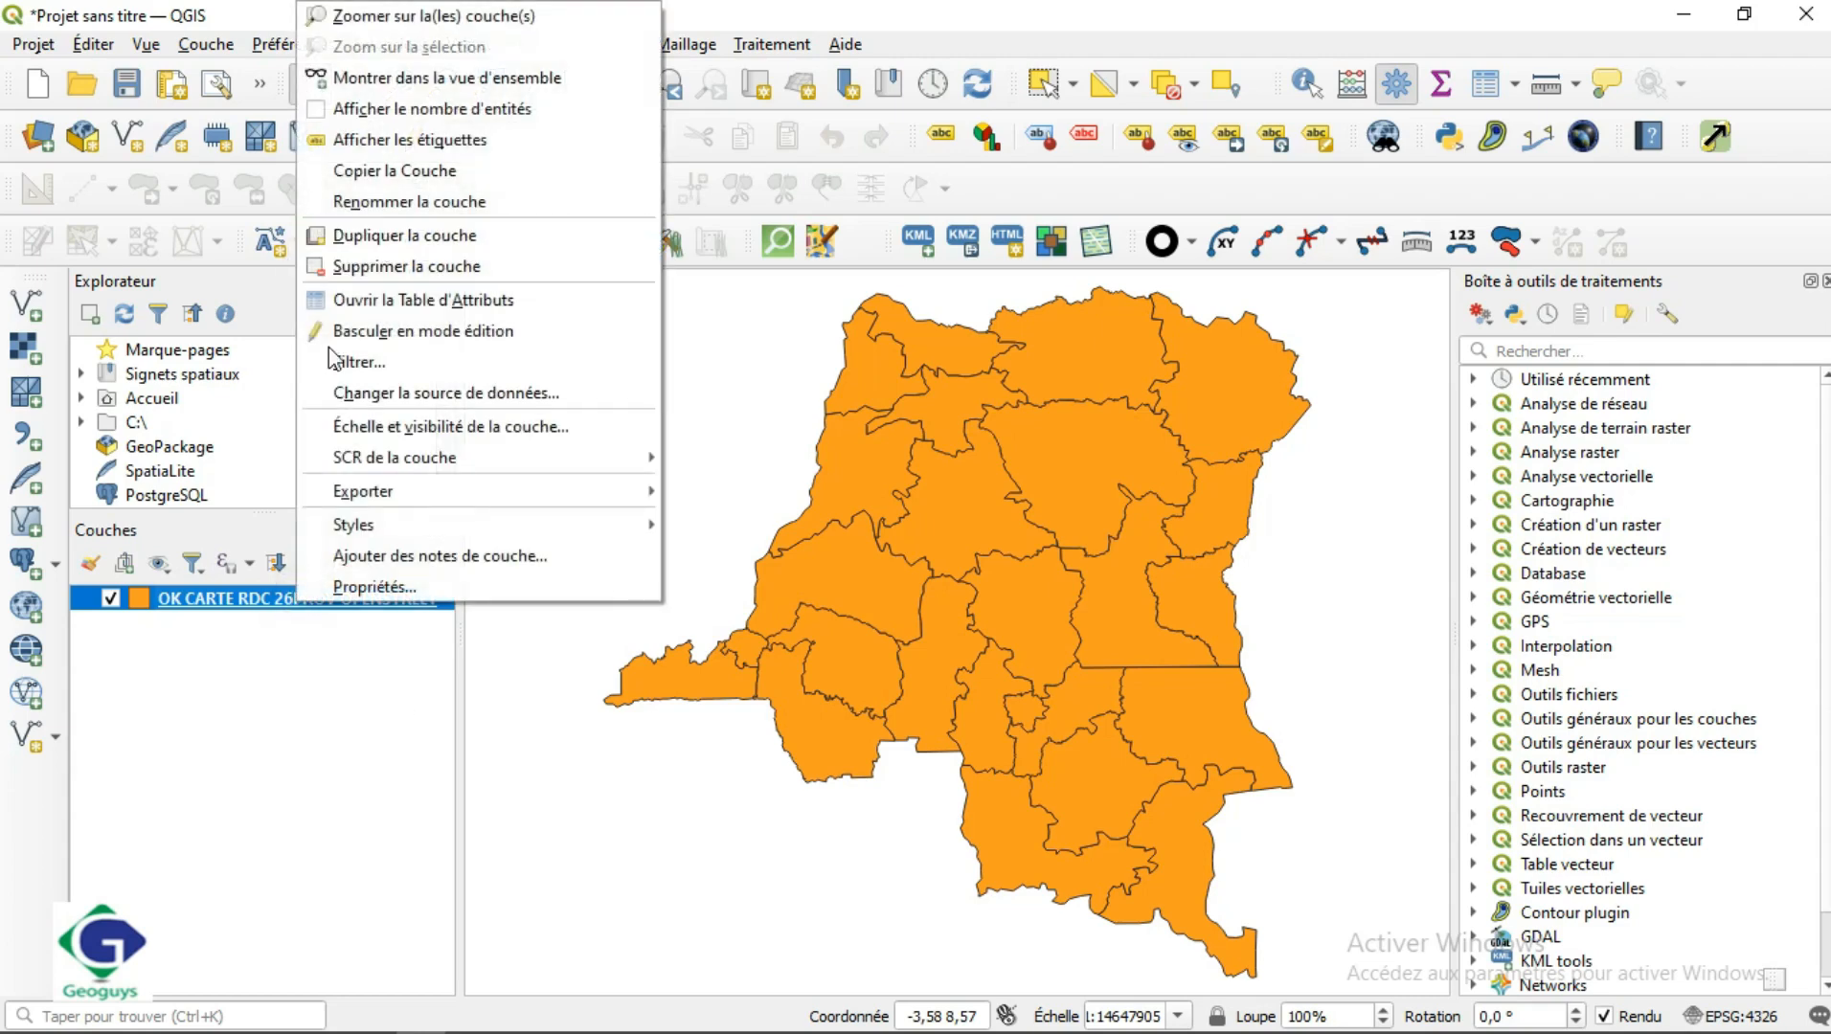
pyautogui.click(422, 308)
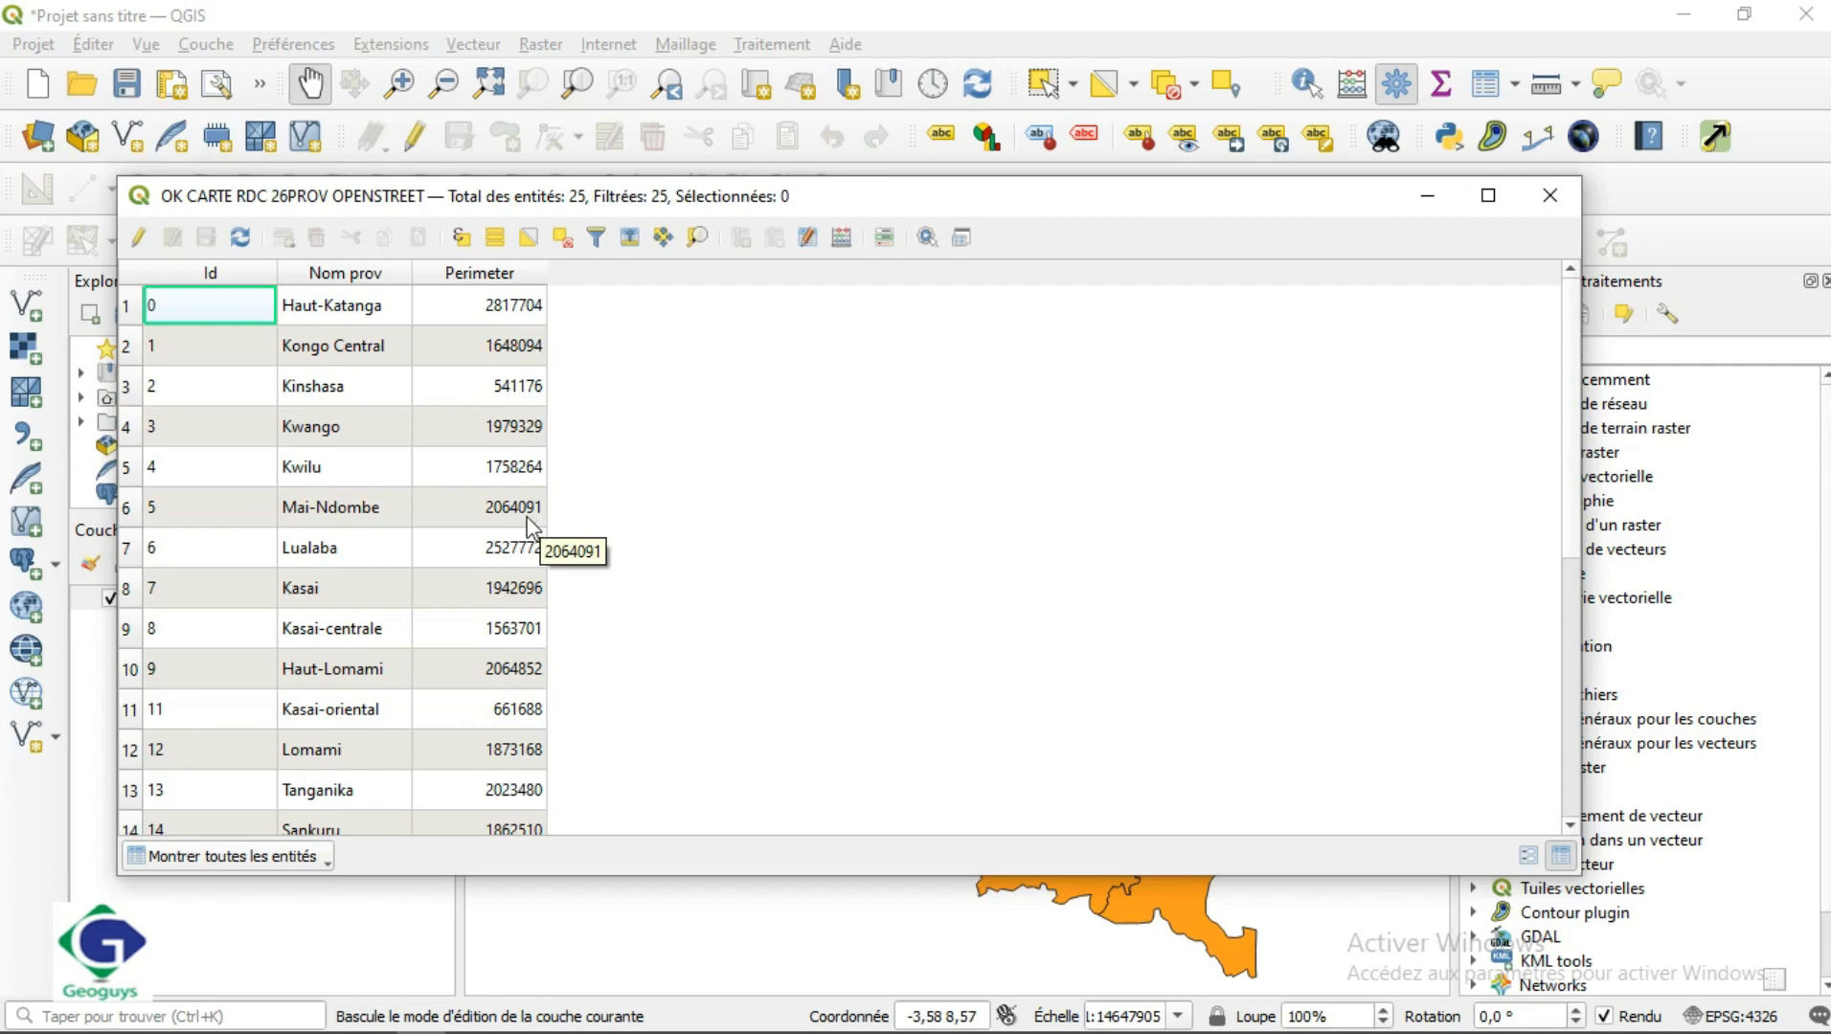
pyautogui.click(130, 273)
pyautogui.click(139, 236)
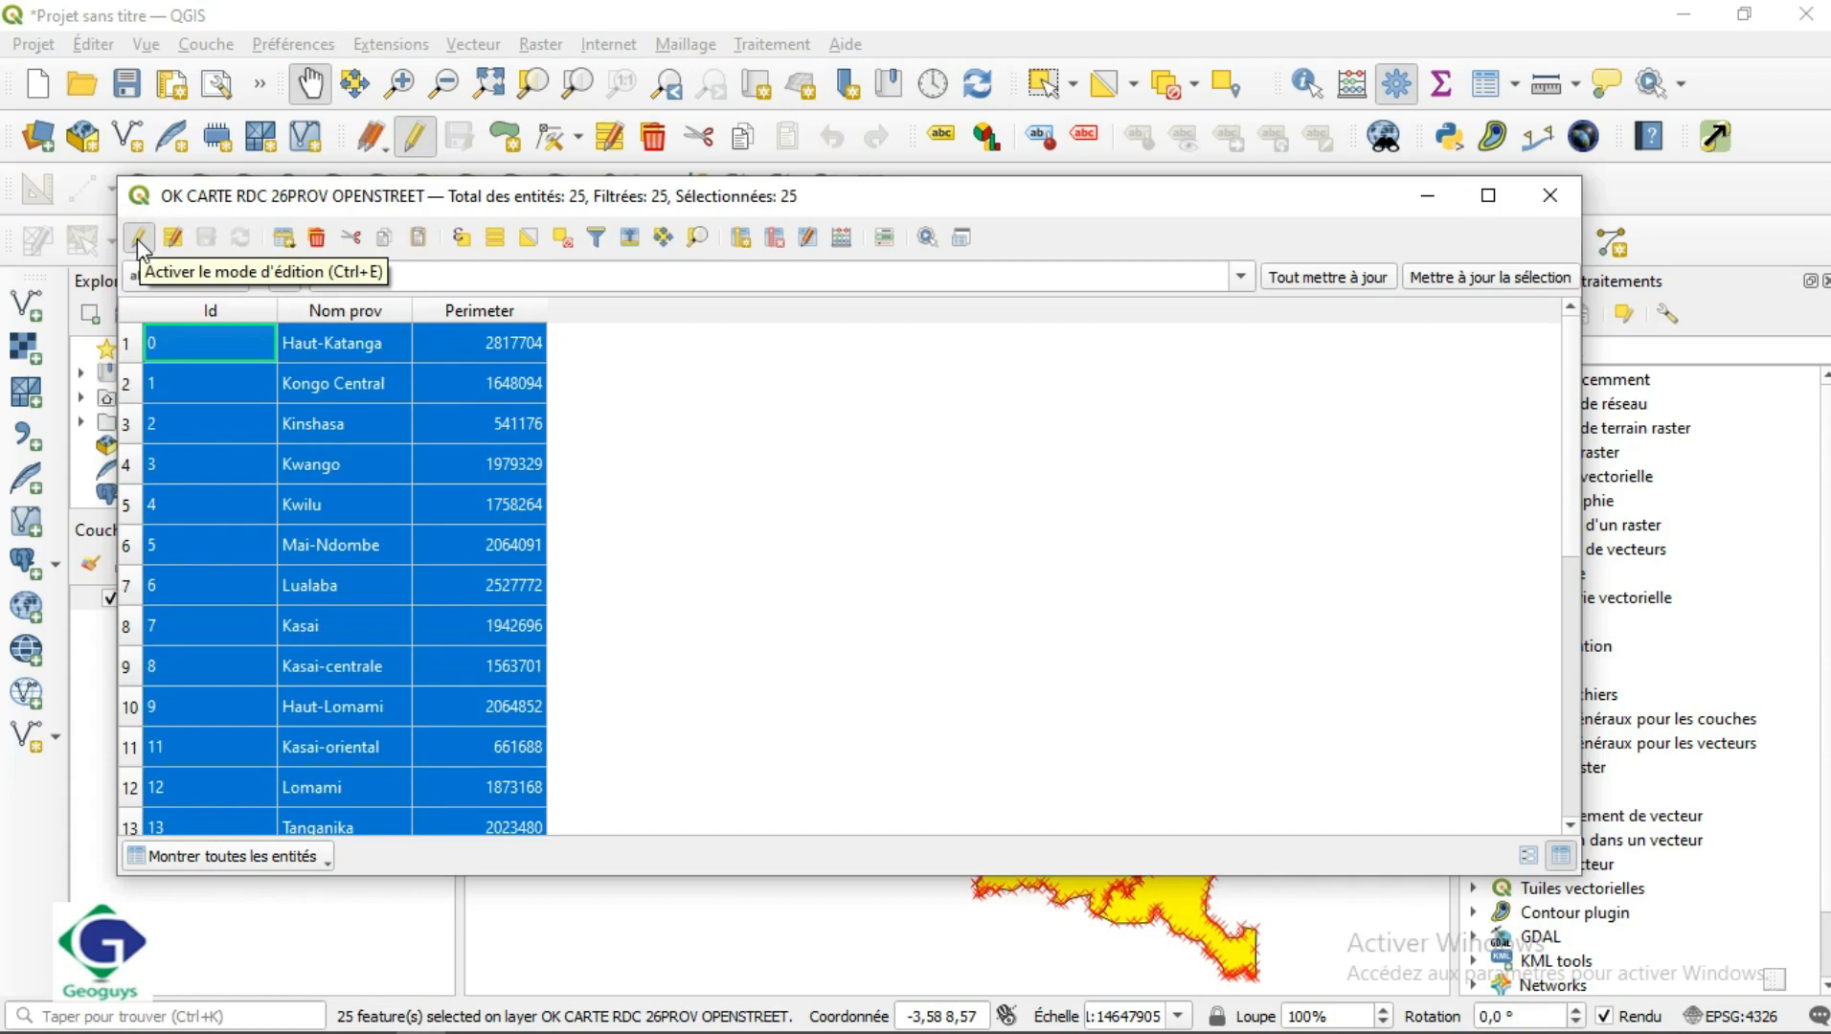
# Start a new field named Perimetres of type Entier (32bit) in the field calculator
pyautogui.click(843, 240)
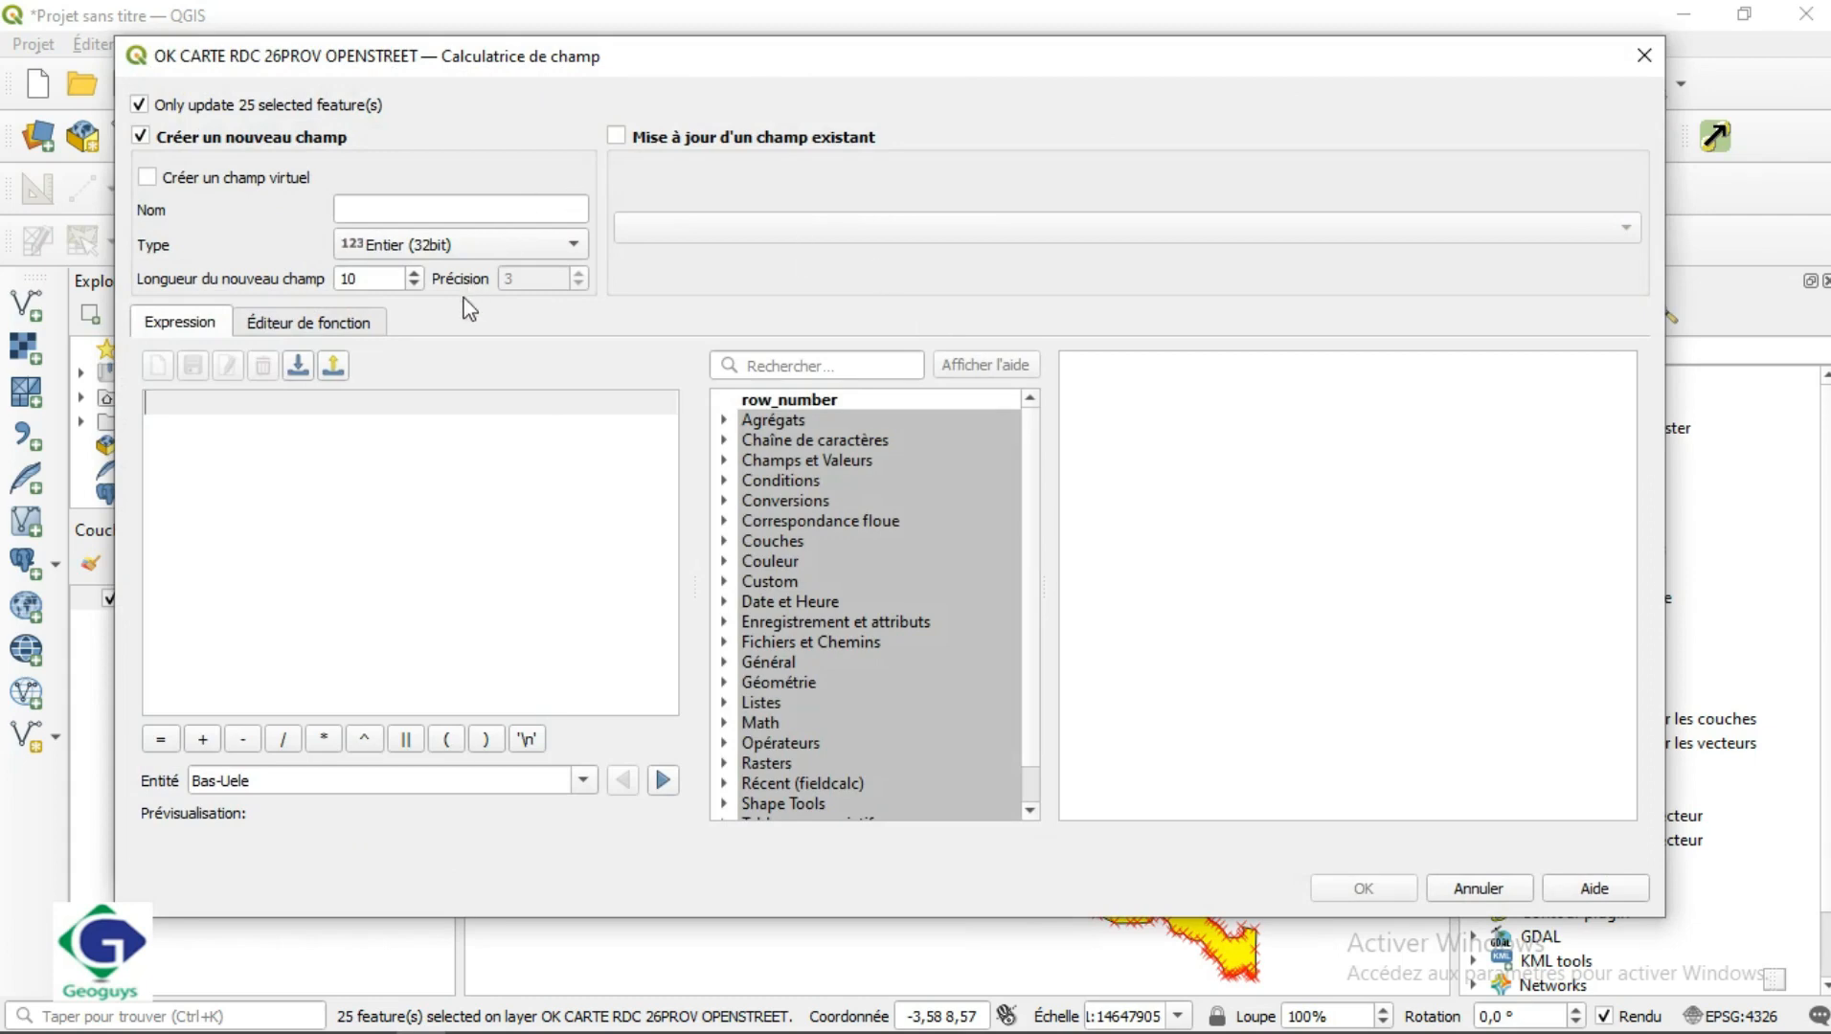
pyautogui.click(403, 204)
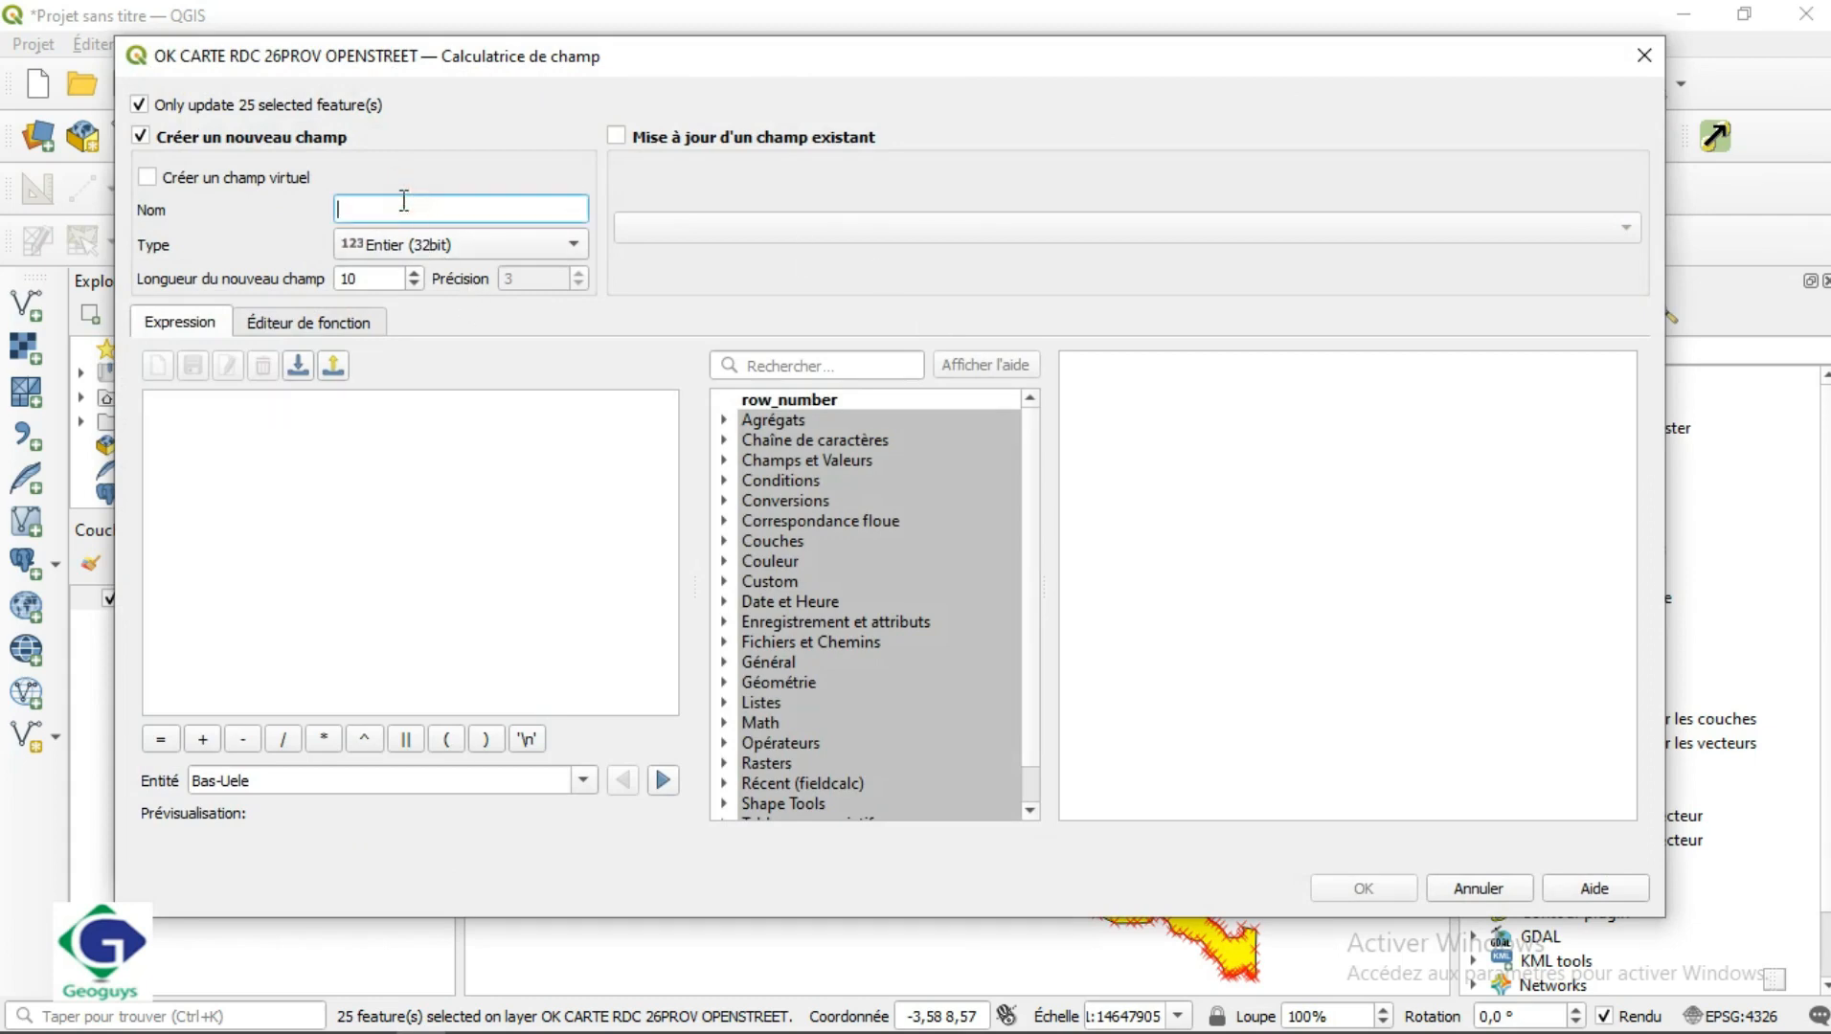
pyautogui.write('Perimetres')
# Use the $perimeter geometry function as the expression for the Perimetres field and create it
pyautogui.click(723, 682)
pyautogui.scroll(-12, 931, 755)
pyautogui.scroll(-20, 930, 756)
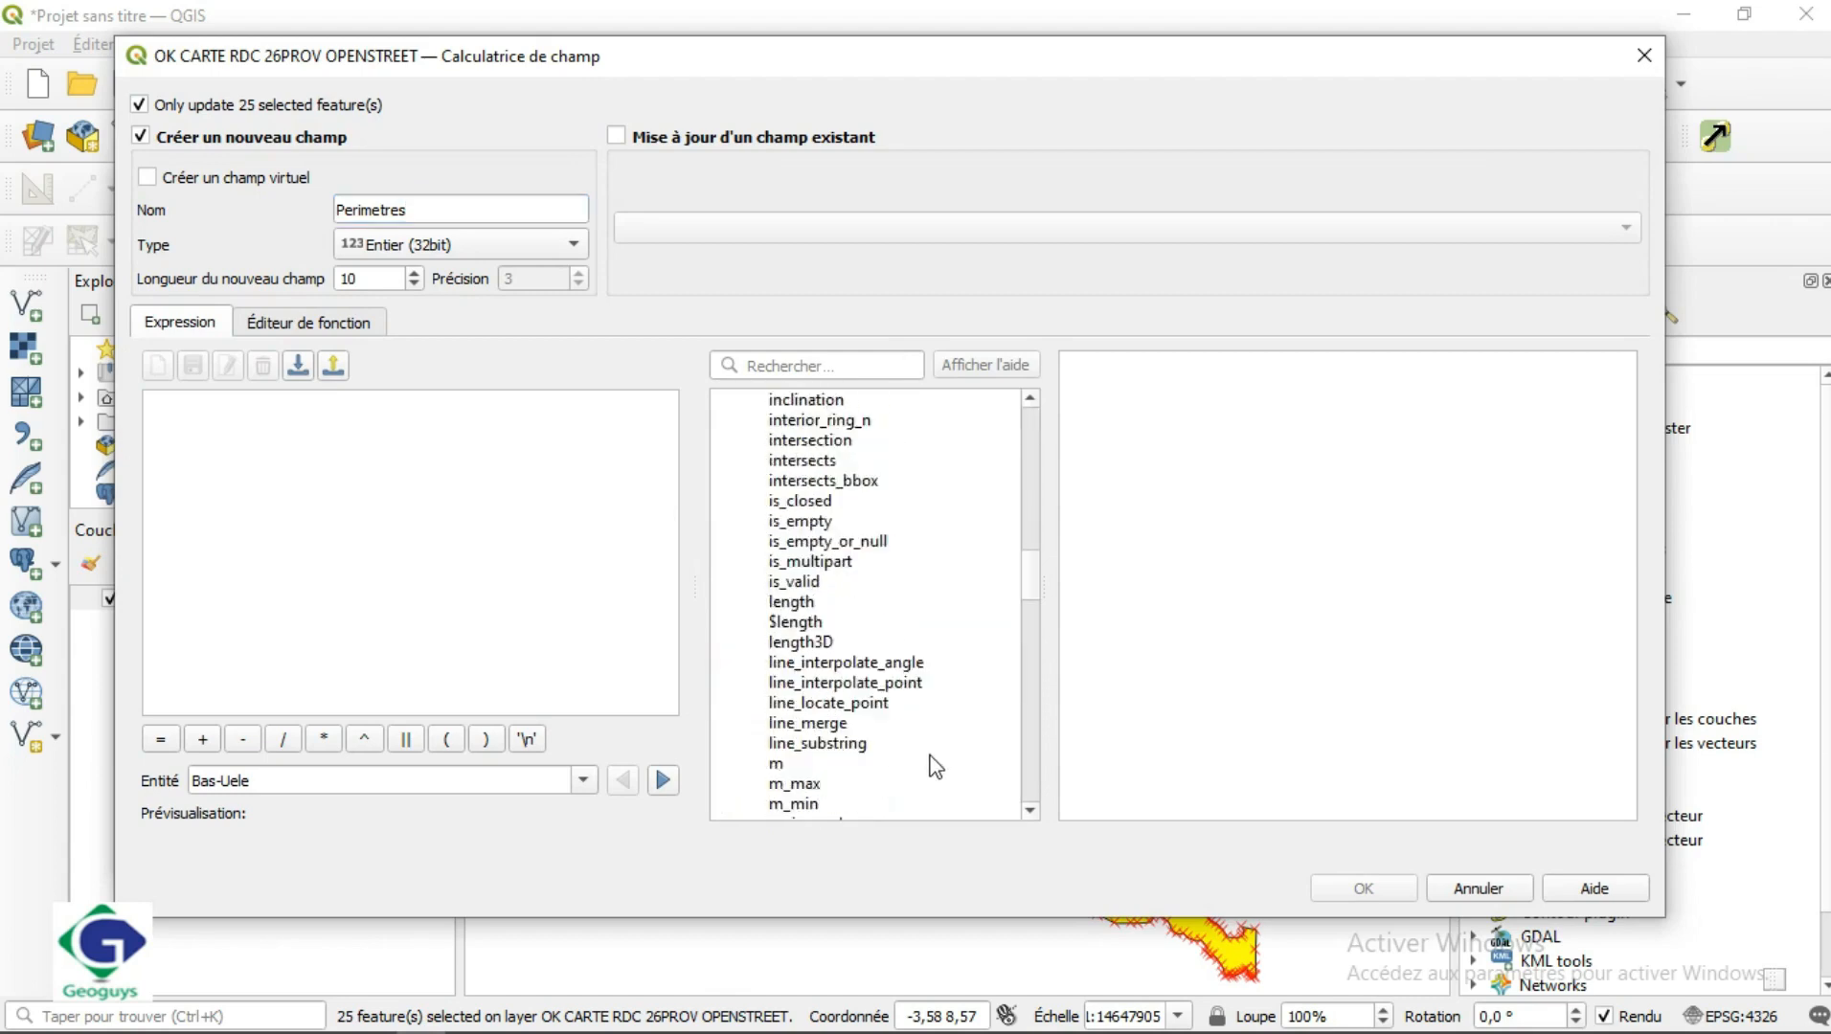
pyautogui.scroll(-8, 936, 766)
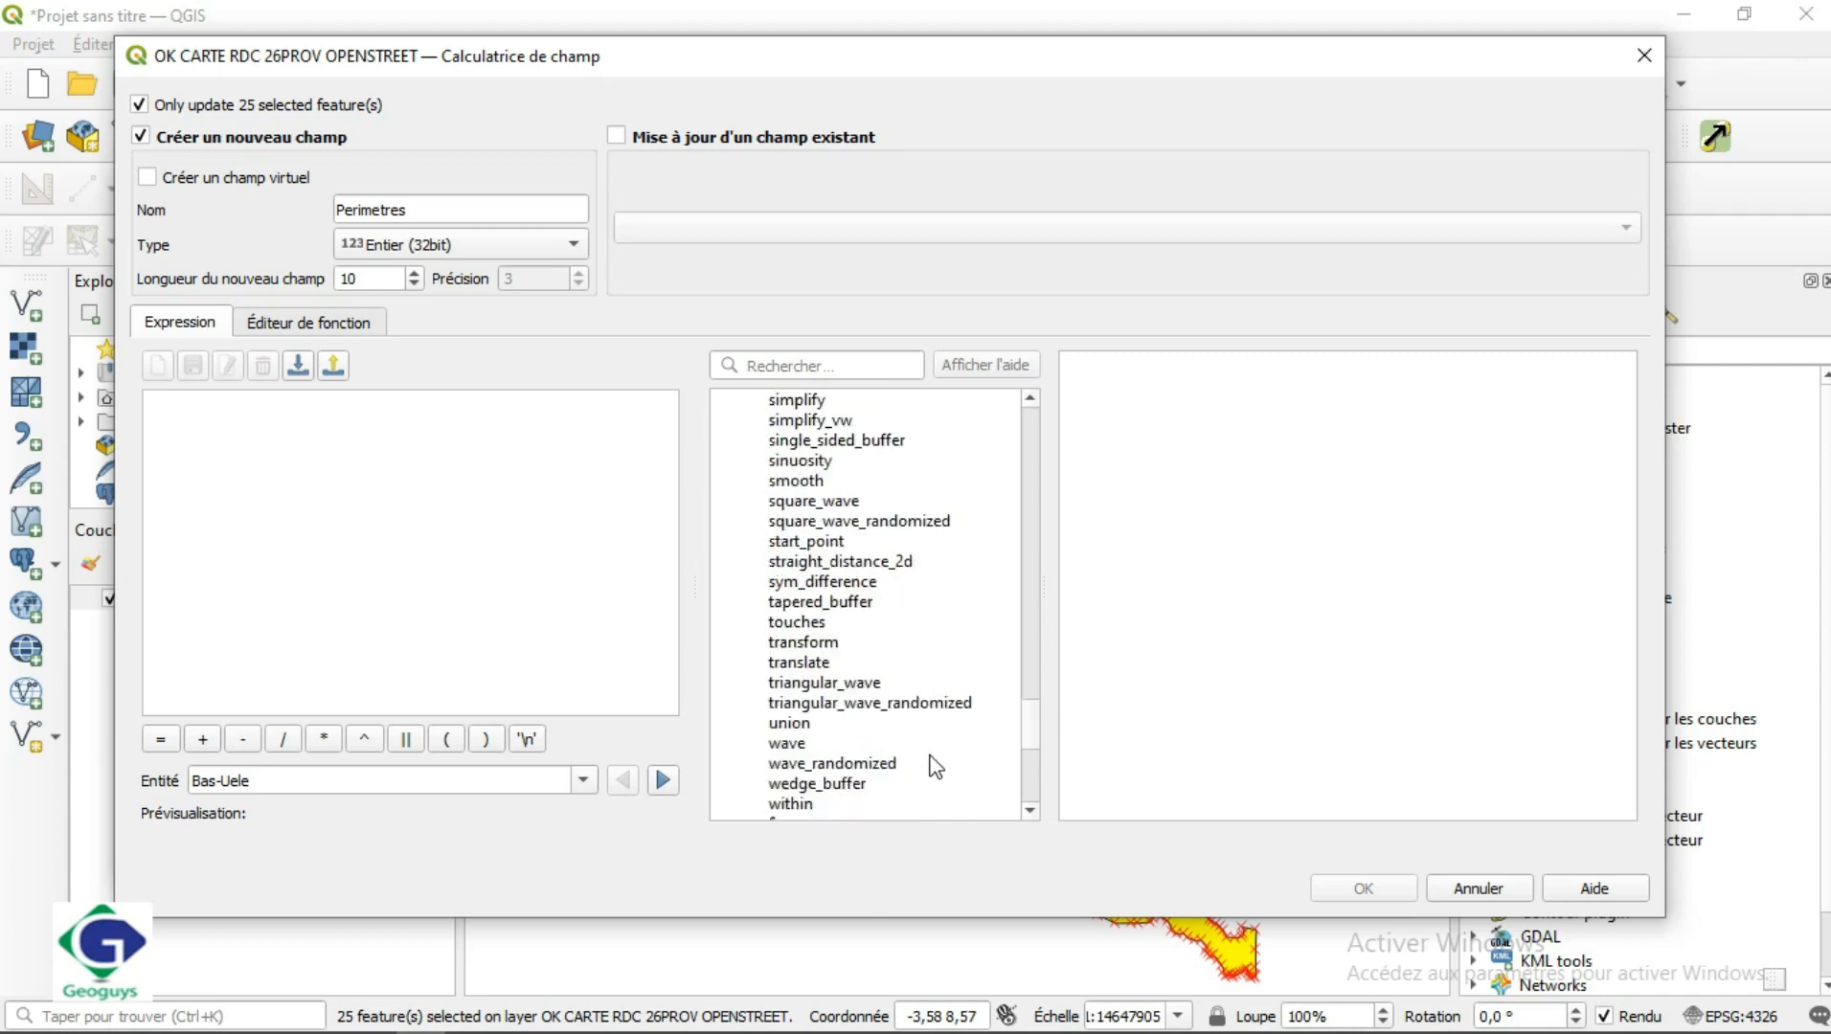
pyautogui.scroll(-1, 936, 766)
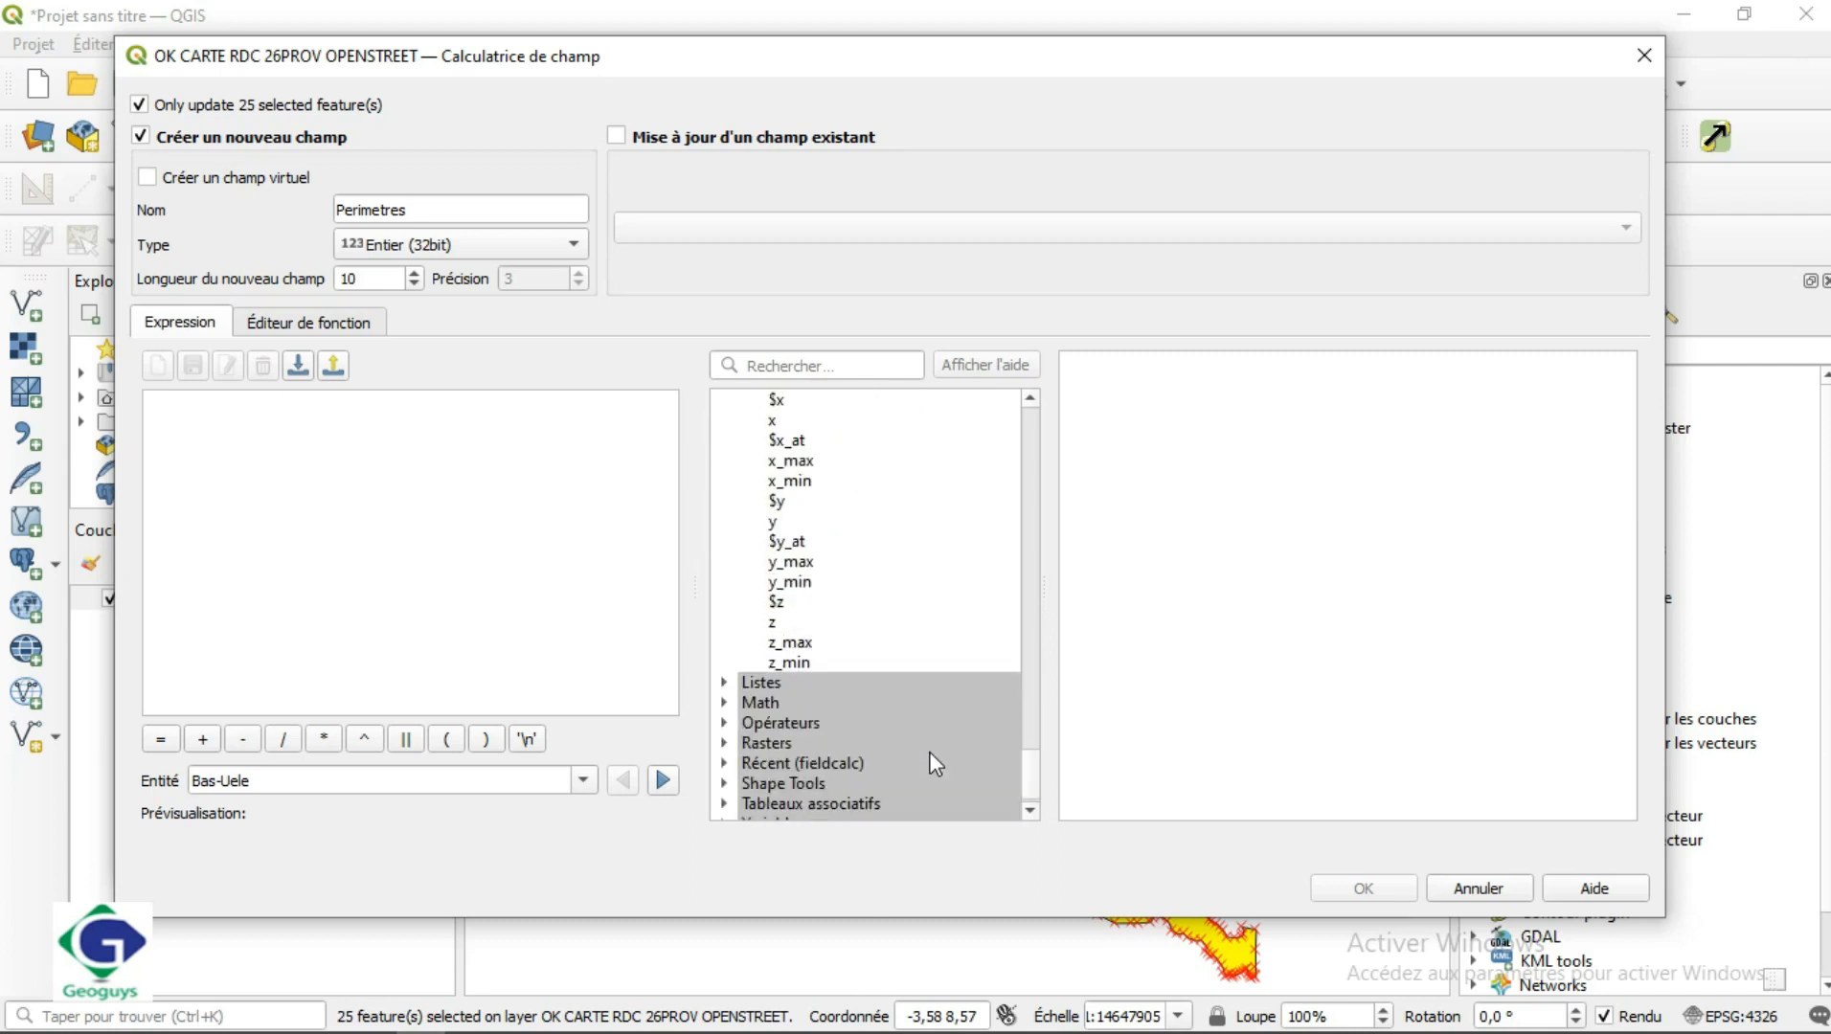
pyautogui.scroll(4, 936, 761)
pyautogui.scroll(-1, 936, 756)
pyautogui.scroll(9, 935, 756)
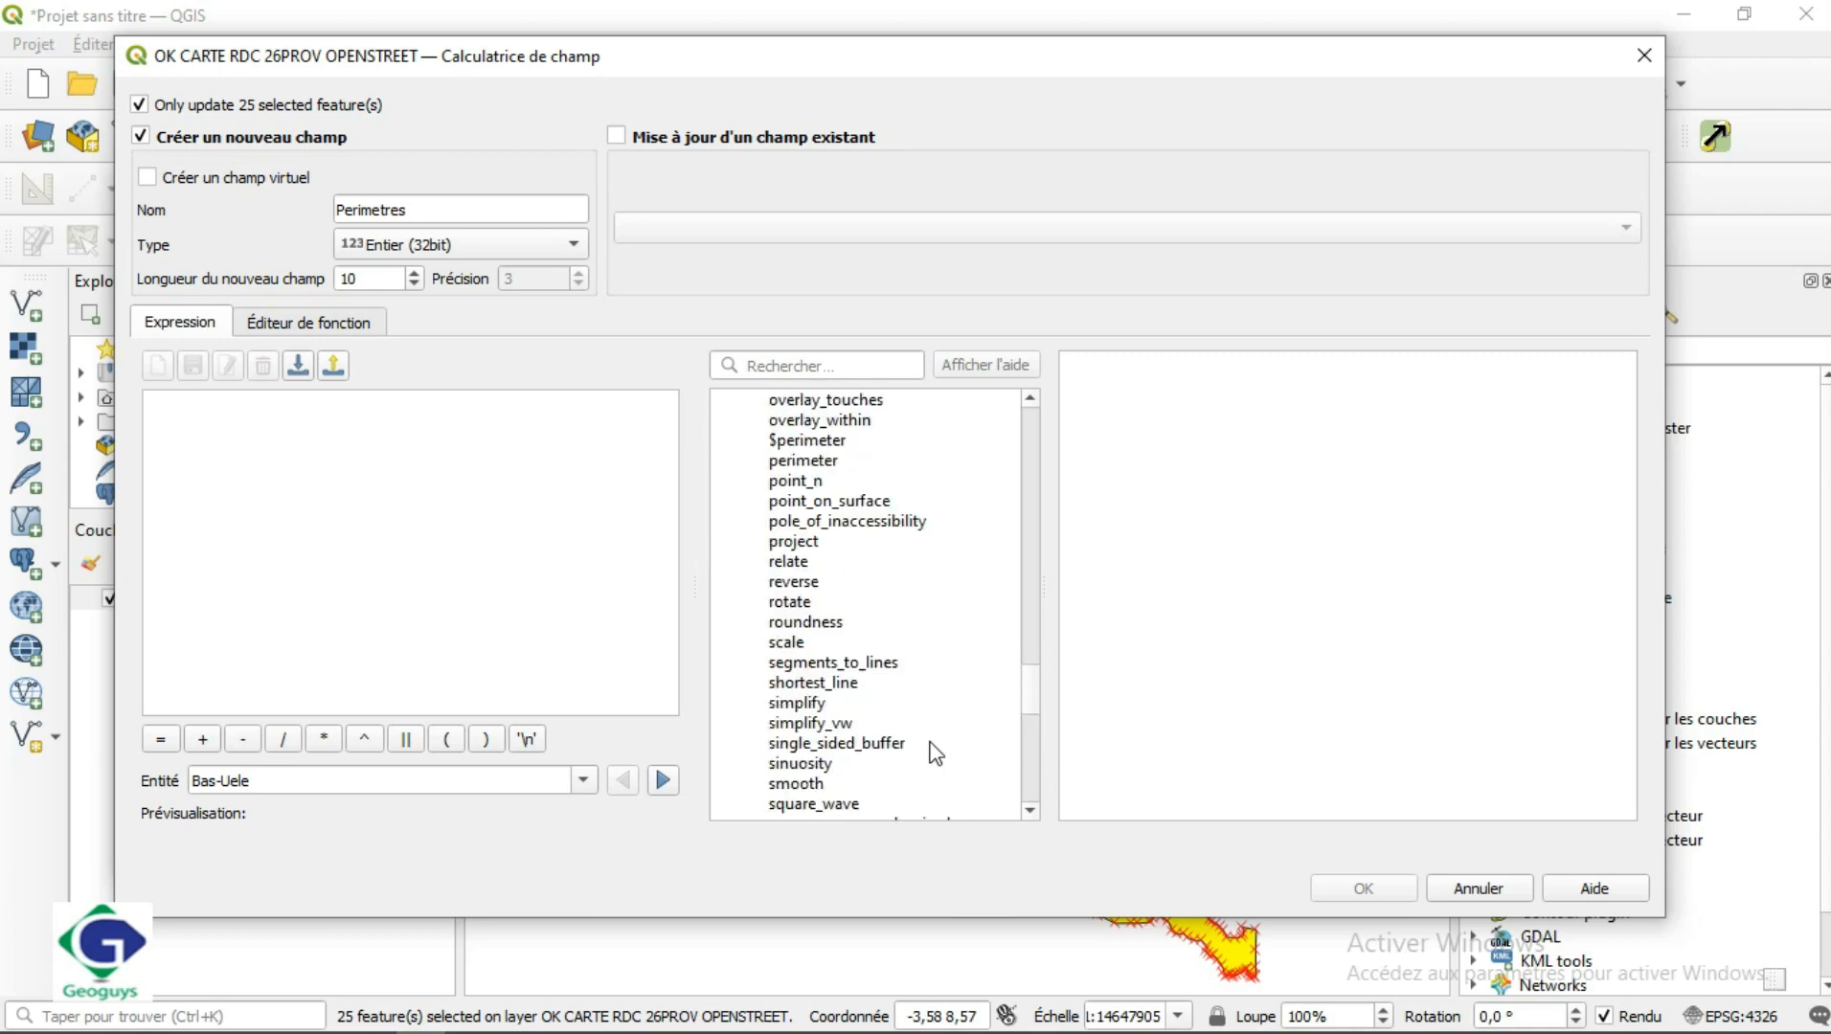
pyautogui.click(823, 445)
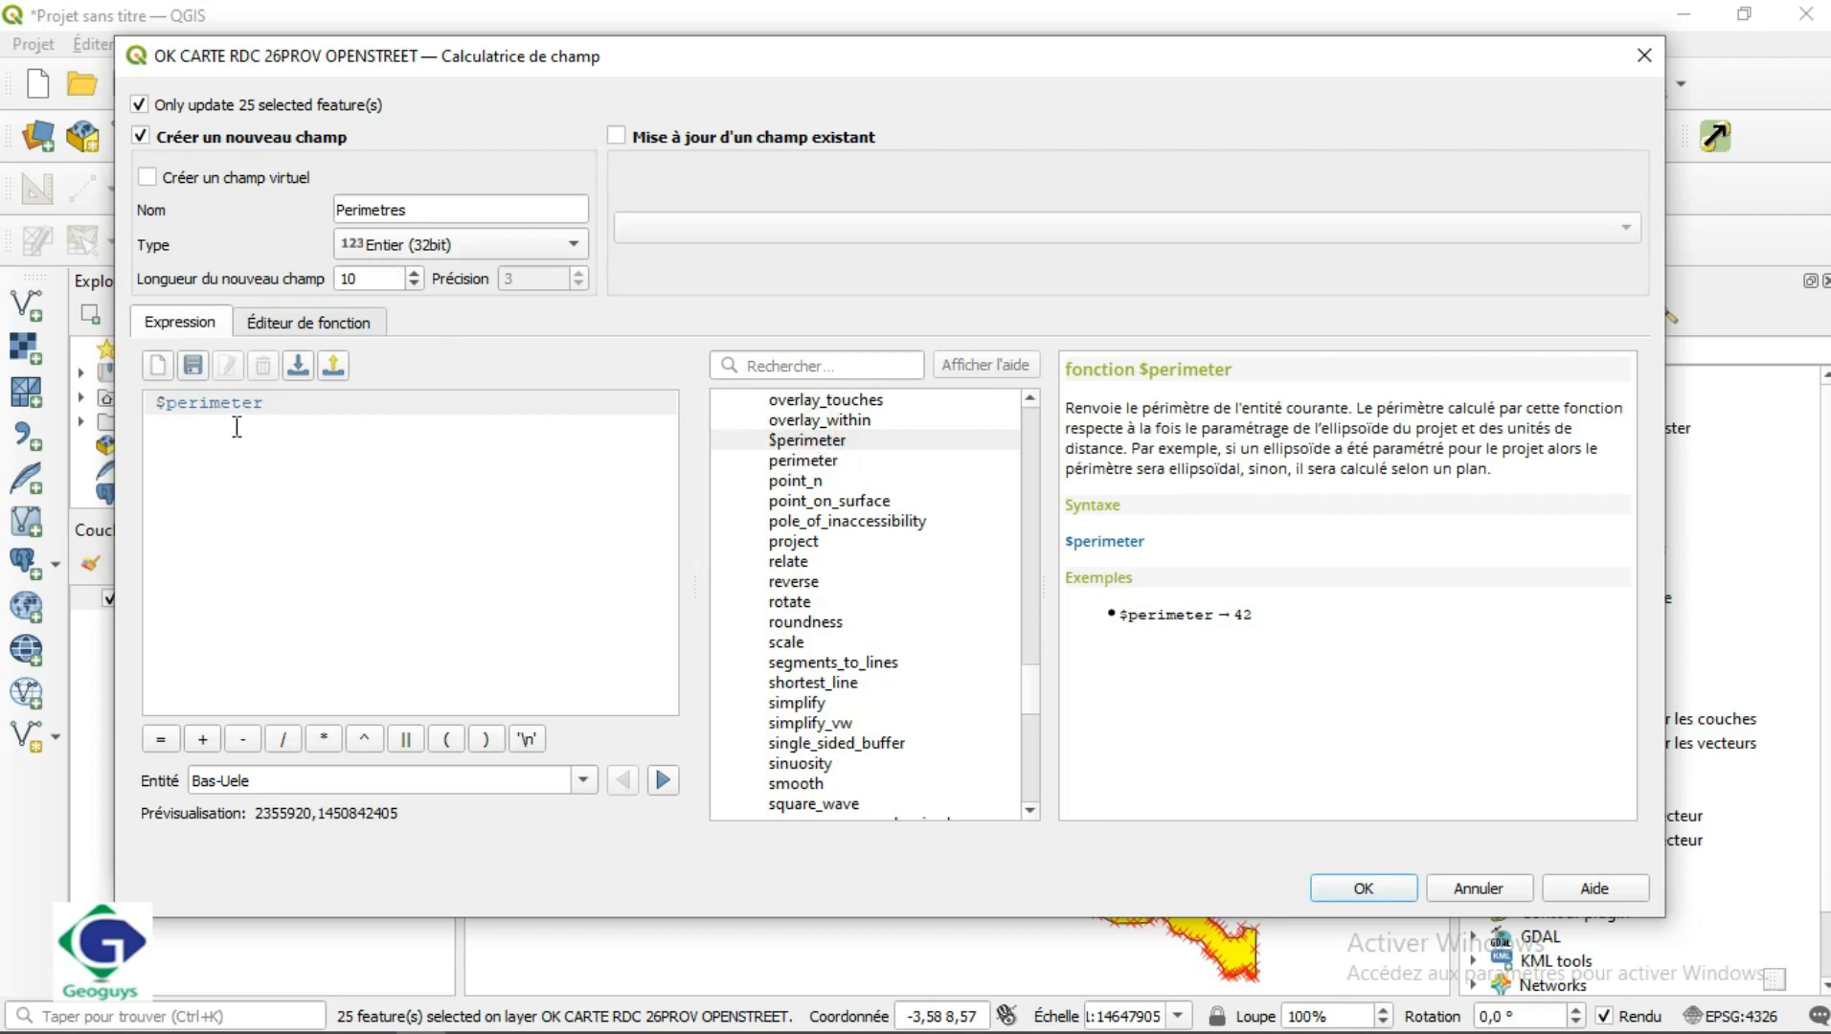
pyautogui.click(1384, 888)
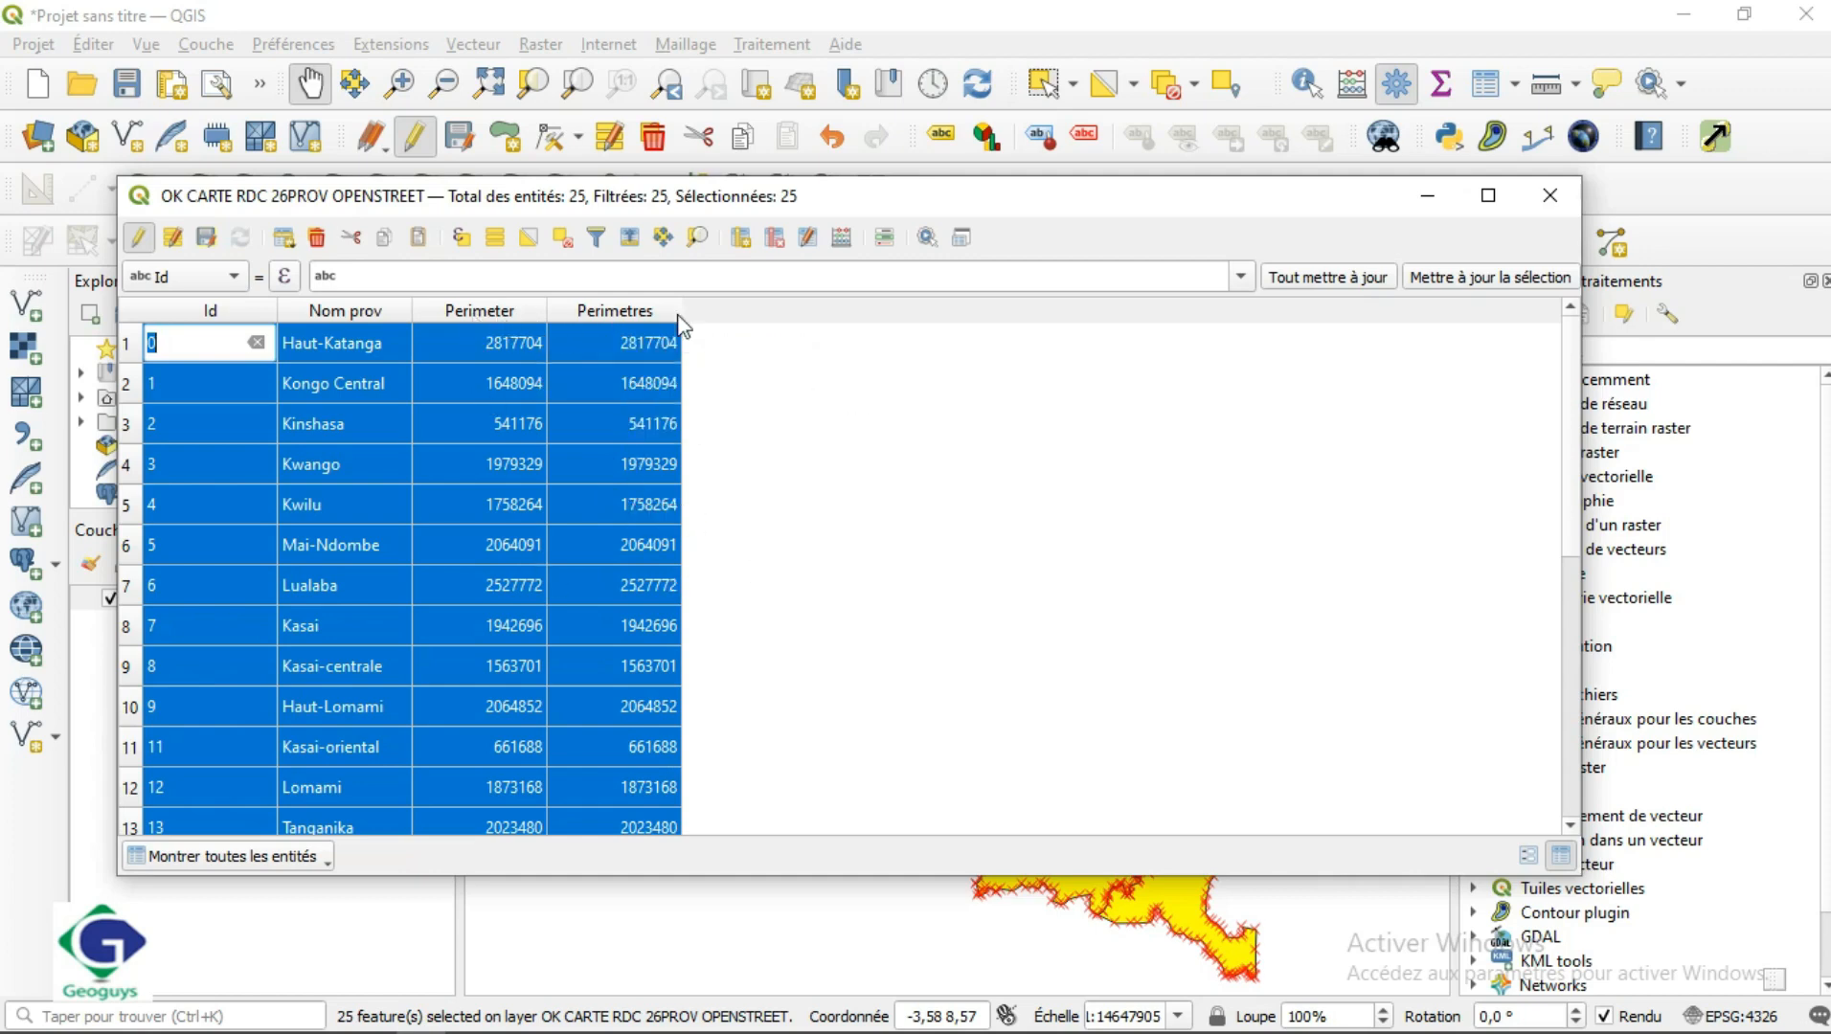
# Delete the Perimetres field from the layer and save the layer edits
pyautogui.click(777, 239)
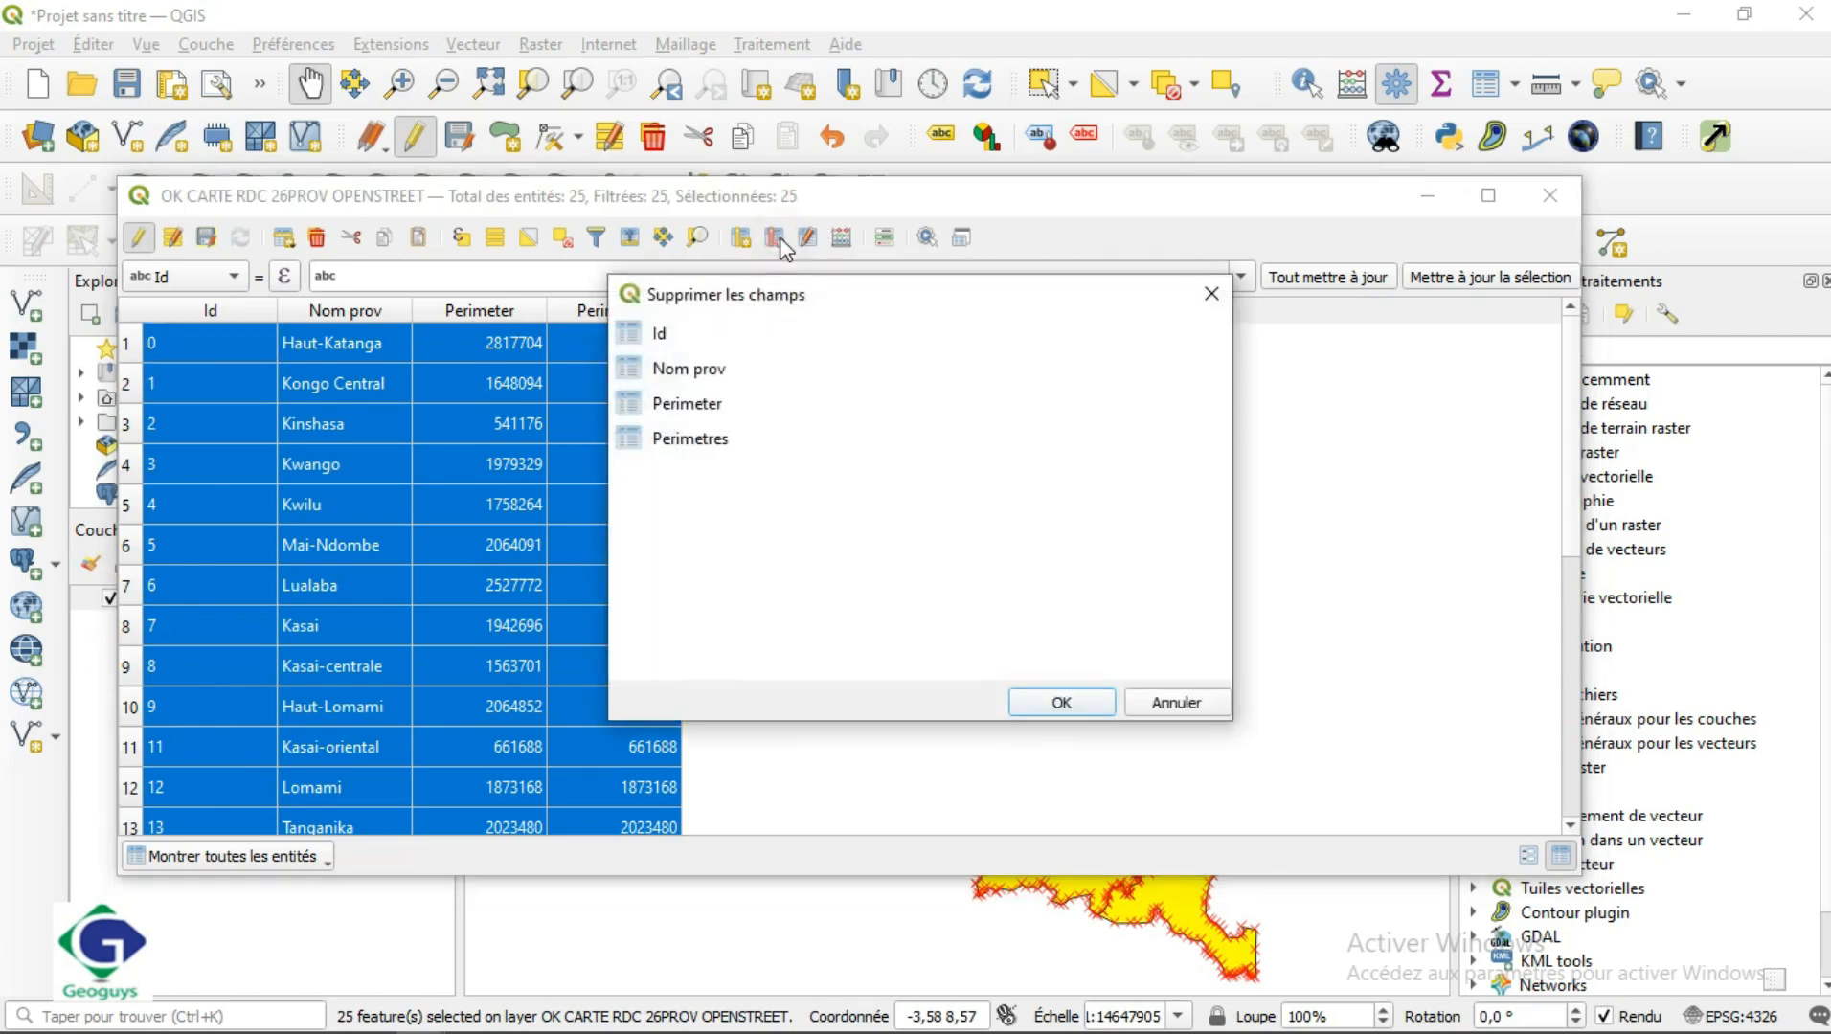
pyautogui.click(713, 450)
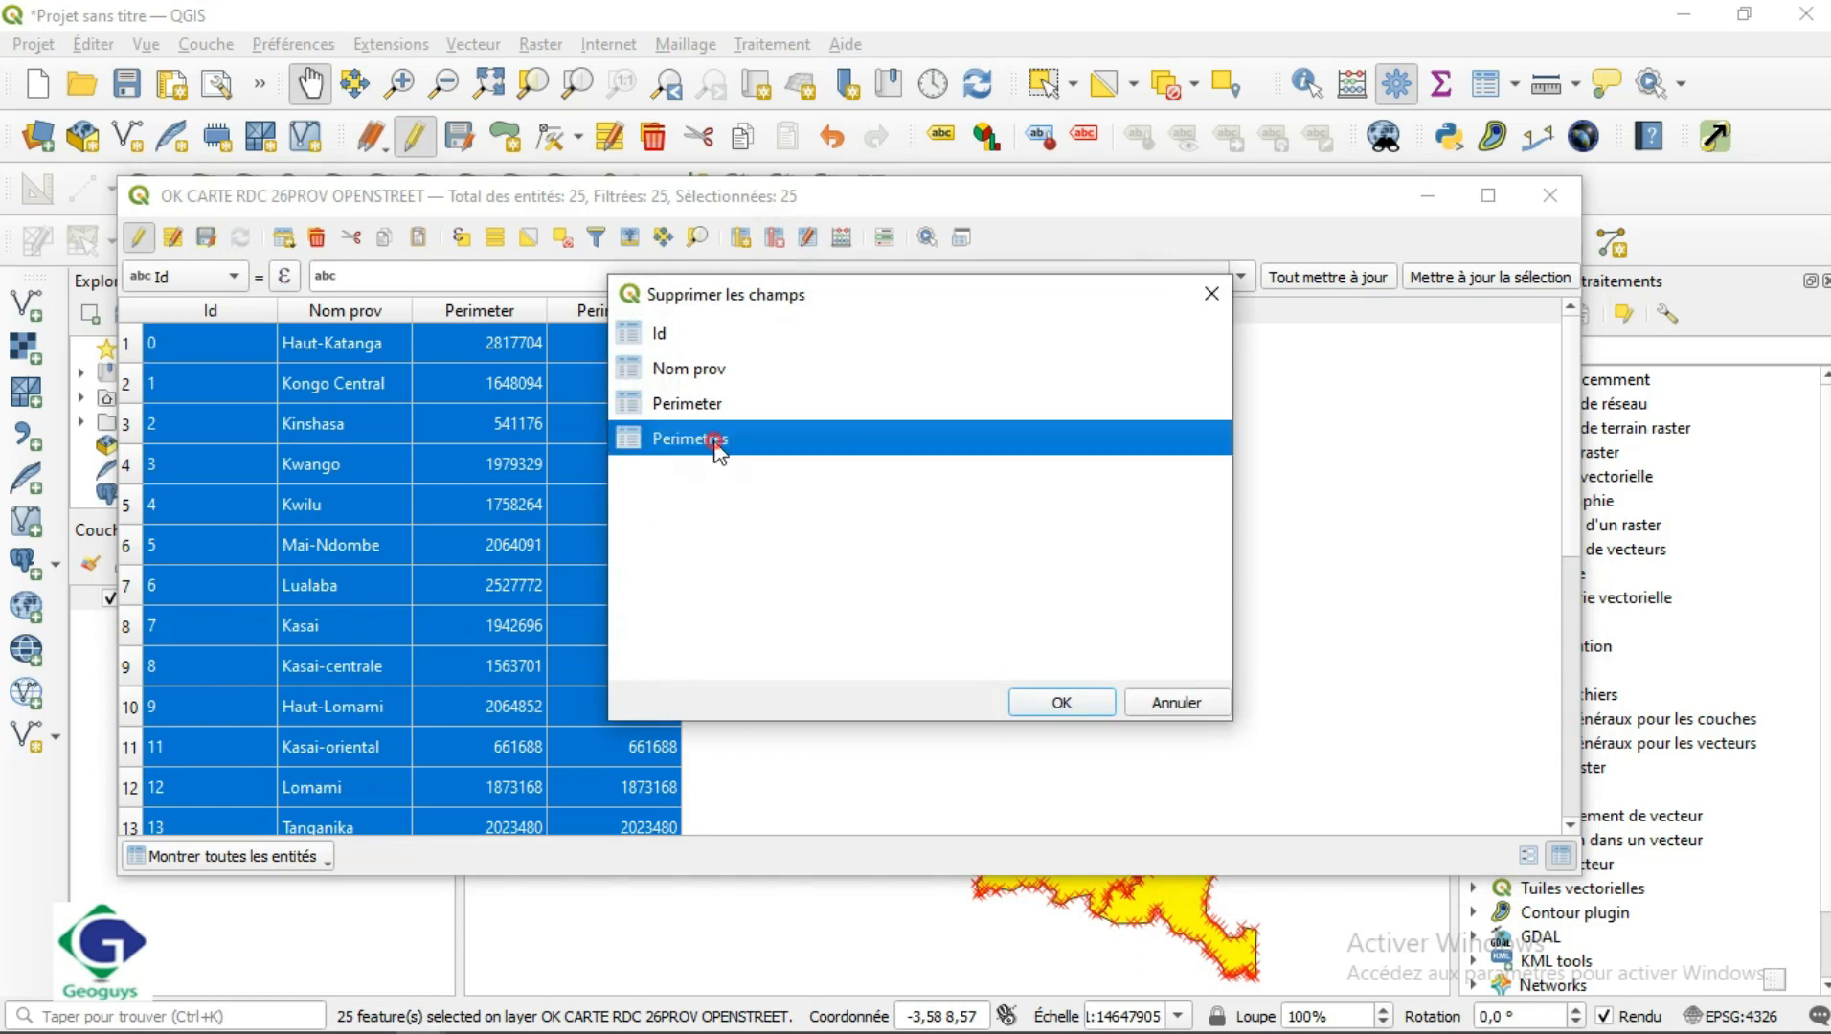
pyautogui.click(1061, 702)
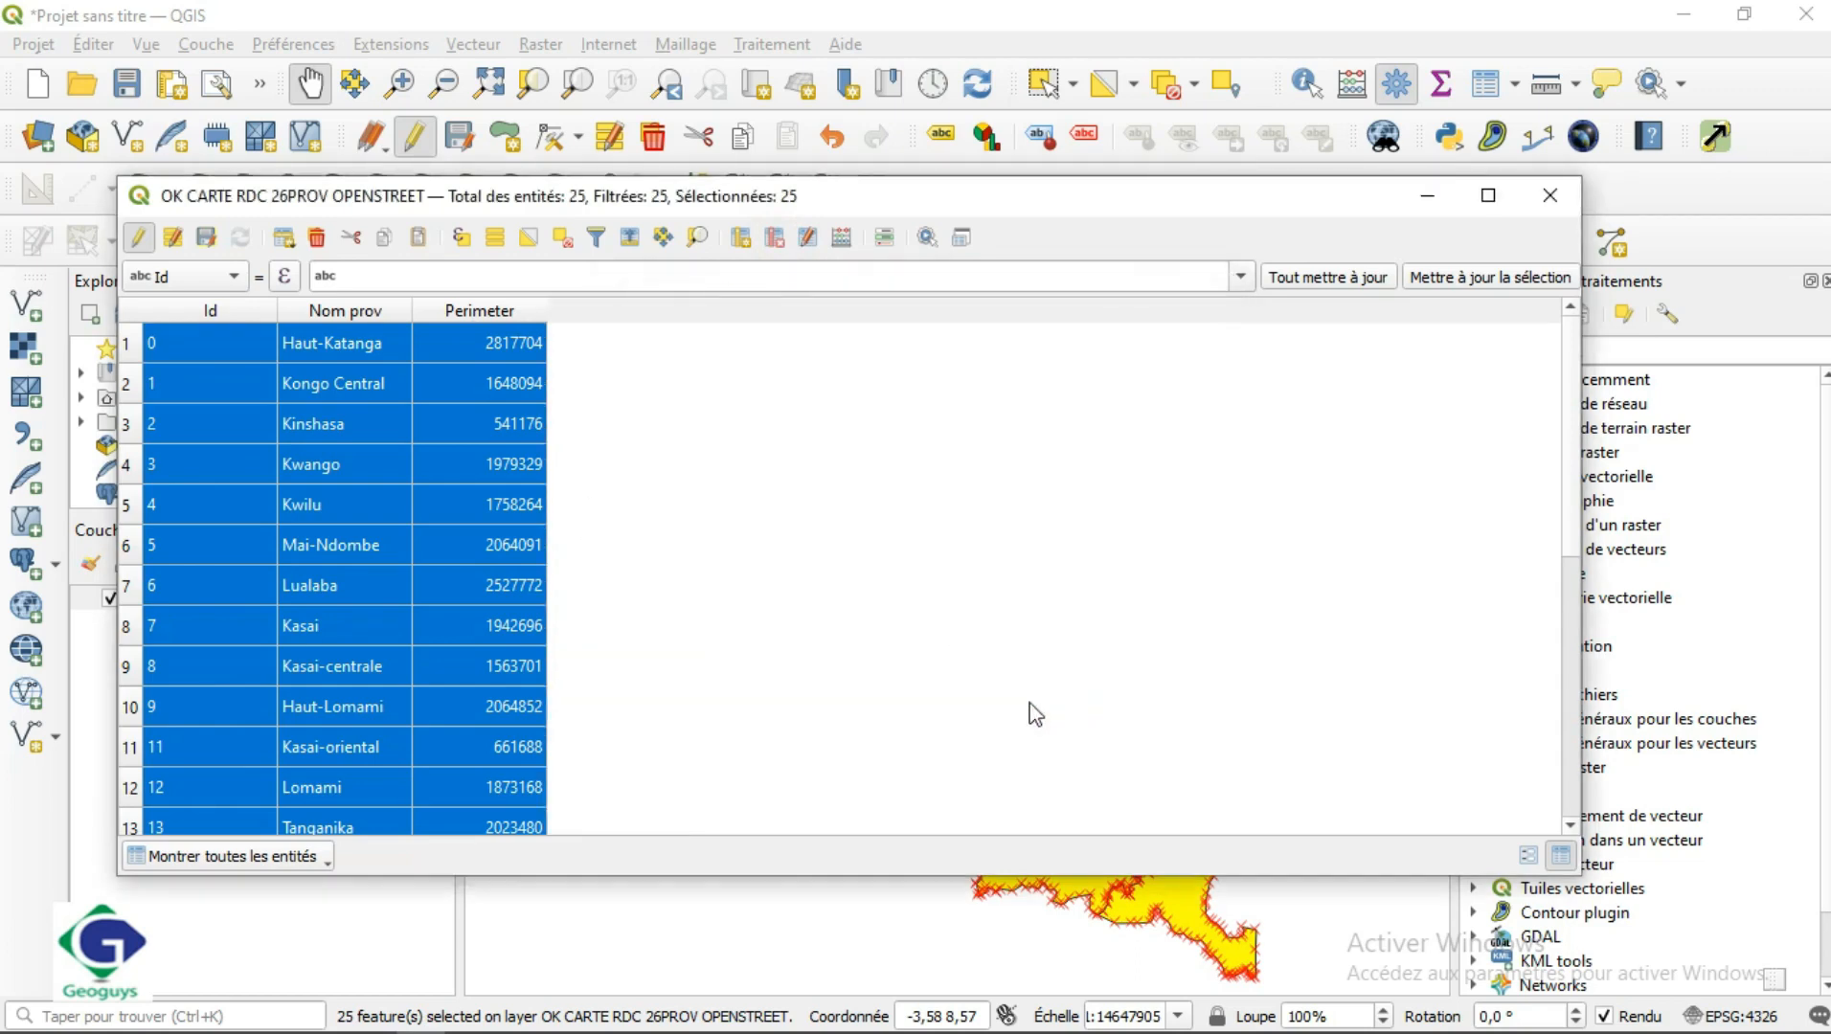
pyautogui.click(206, 237)
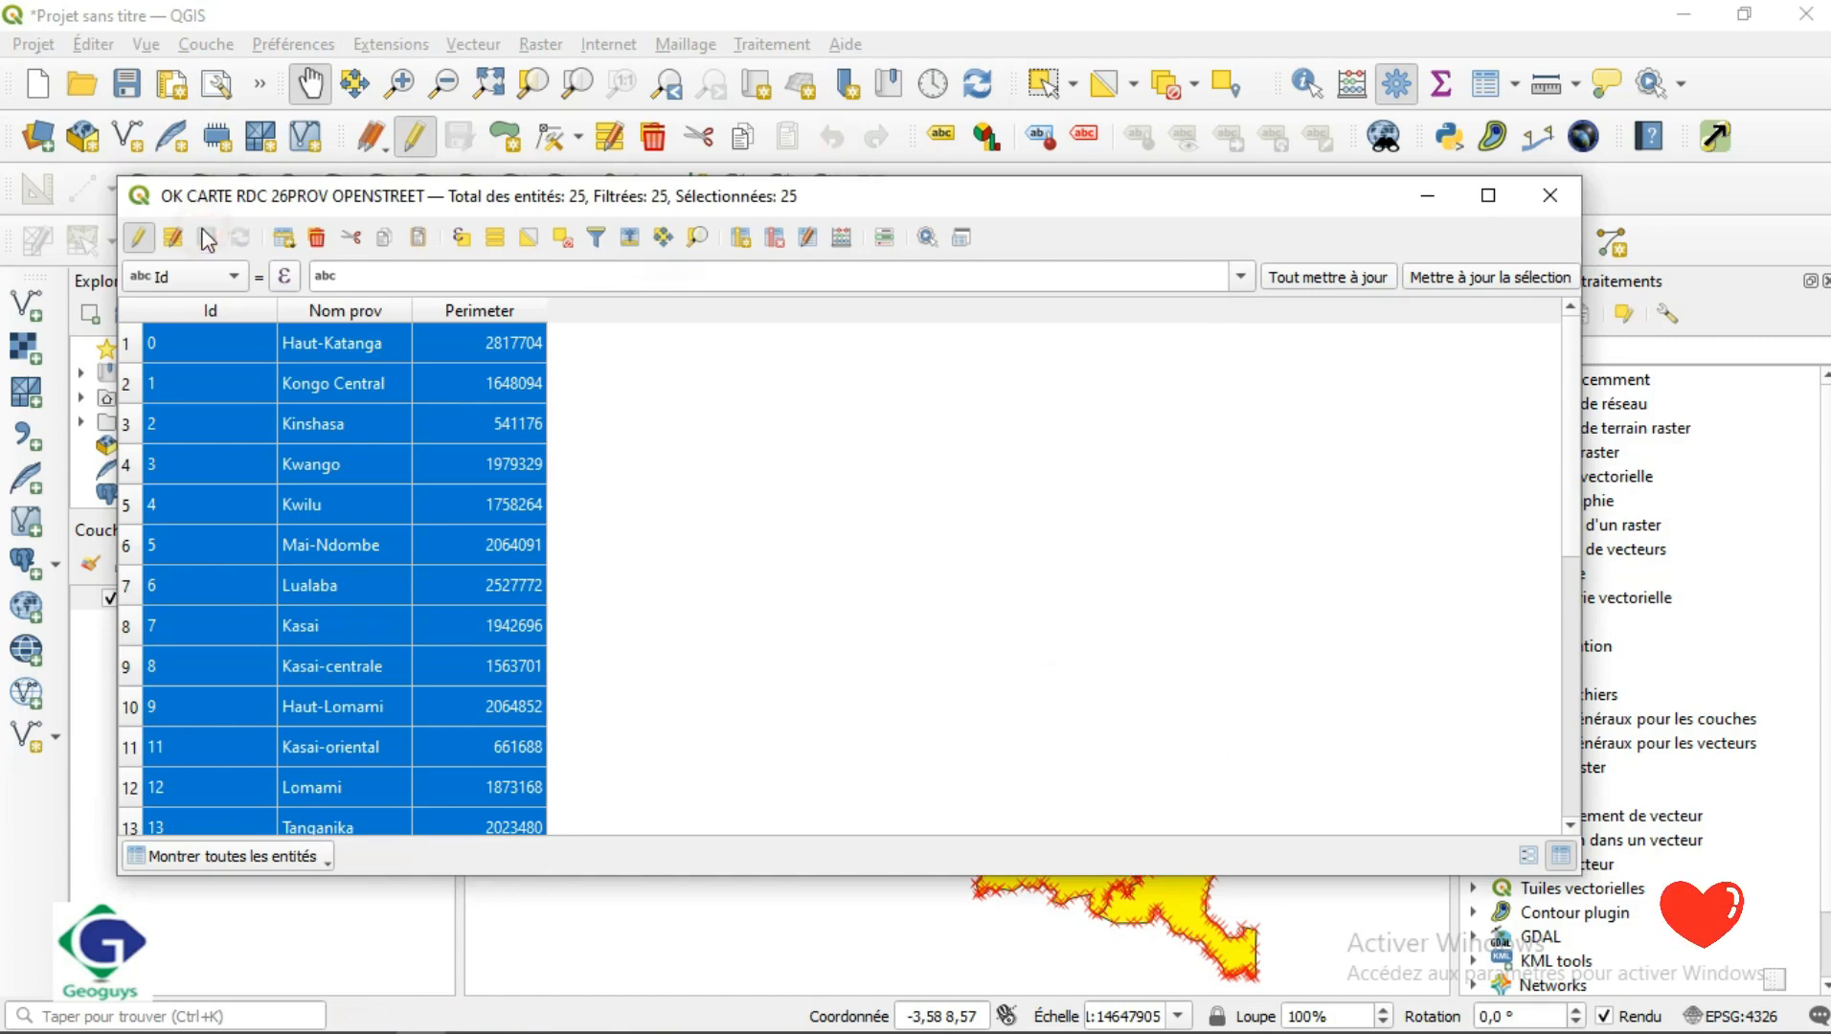
# End editing, close the attribute table and deselect all features
pyautogui.click(141, 237)
pyautogui.click(1549, 195)
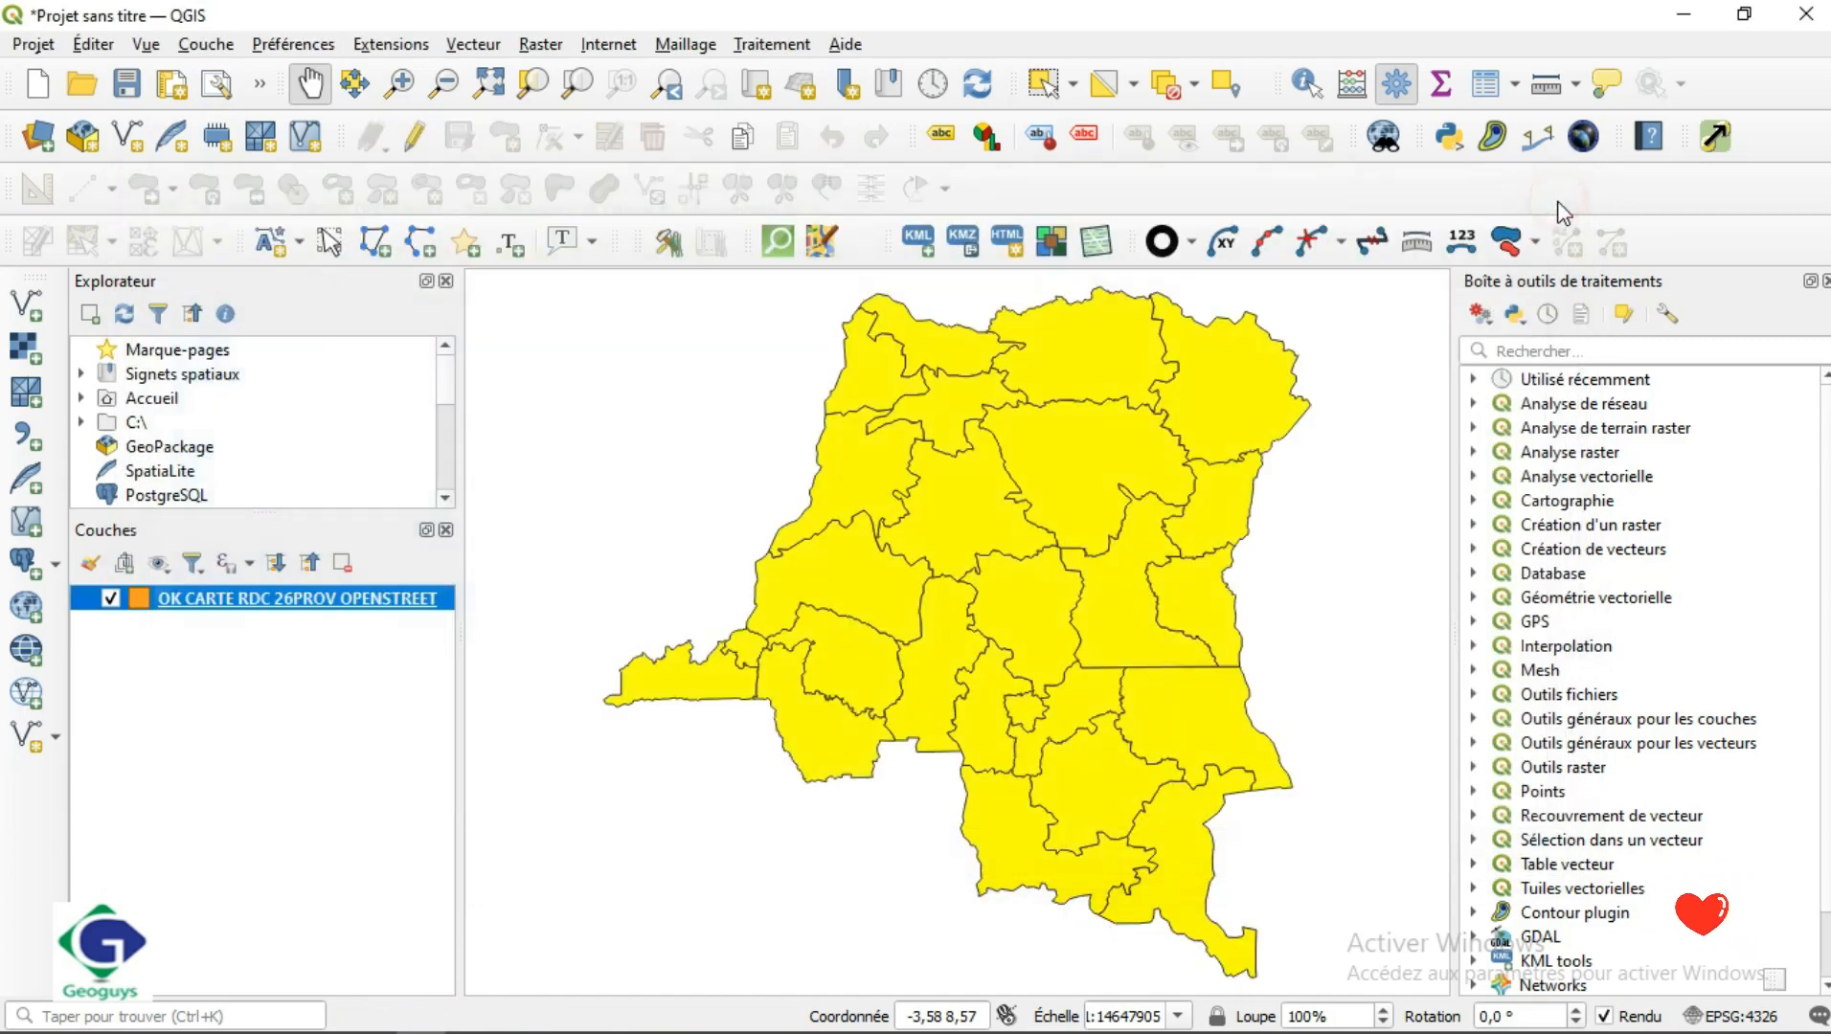
pyautogui.click(1166, 84)
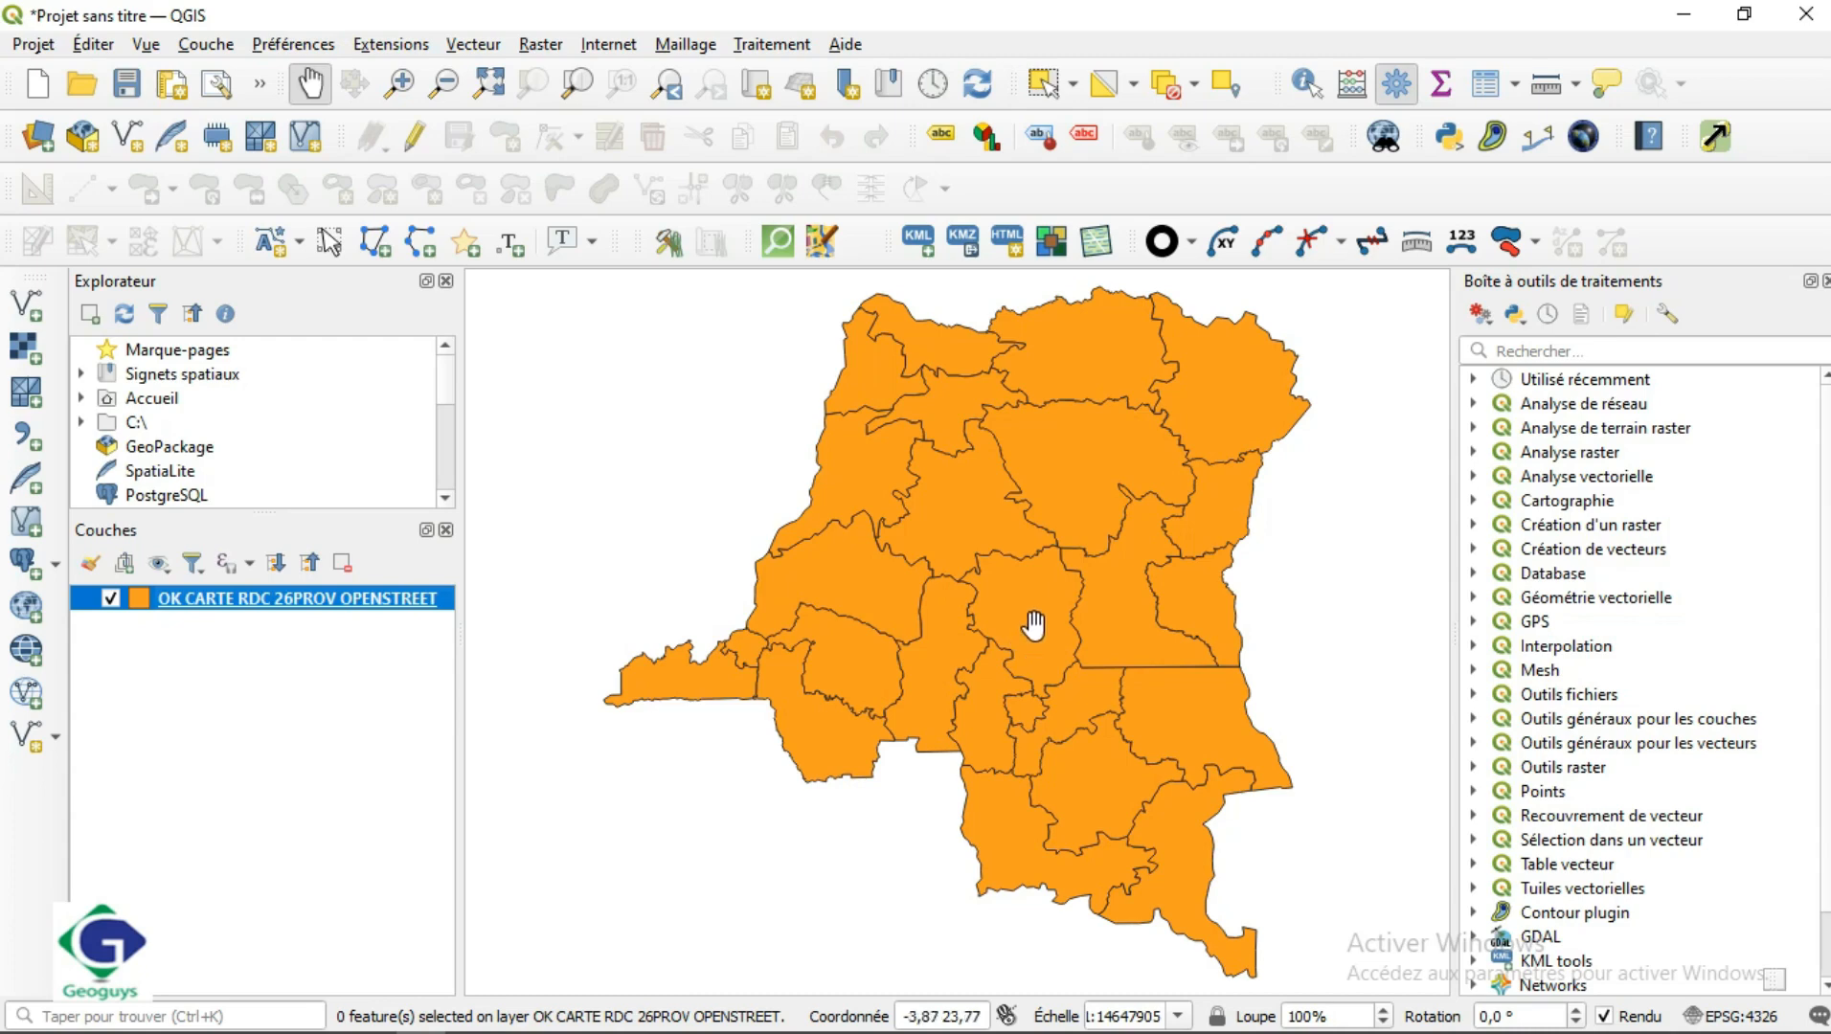
# Review the choropleth map examples on page 7 of Carte thematique.pdf and return to QGIS
pyautogui.moveTo(580, 1026)
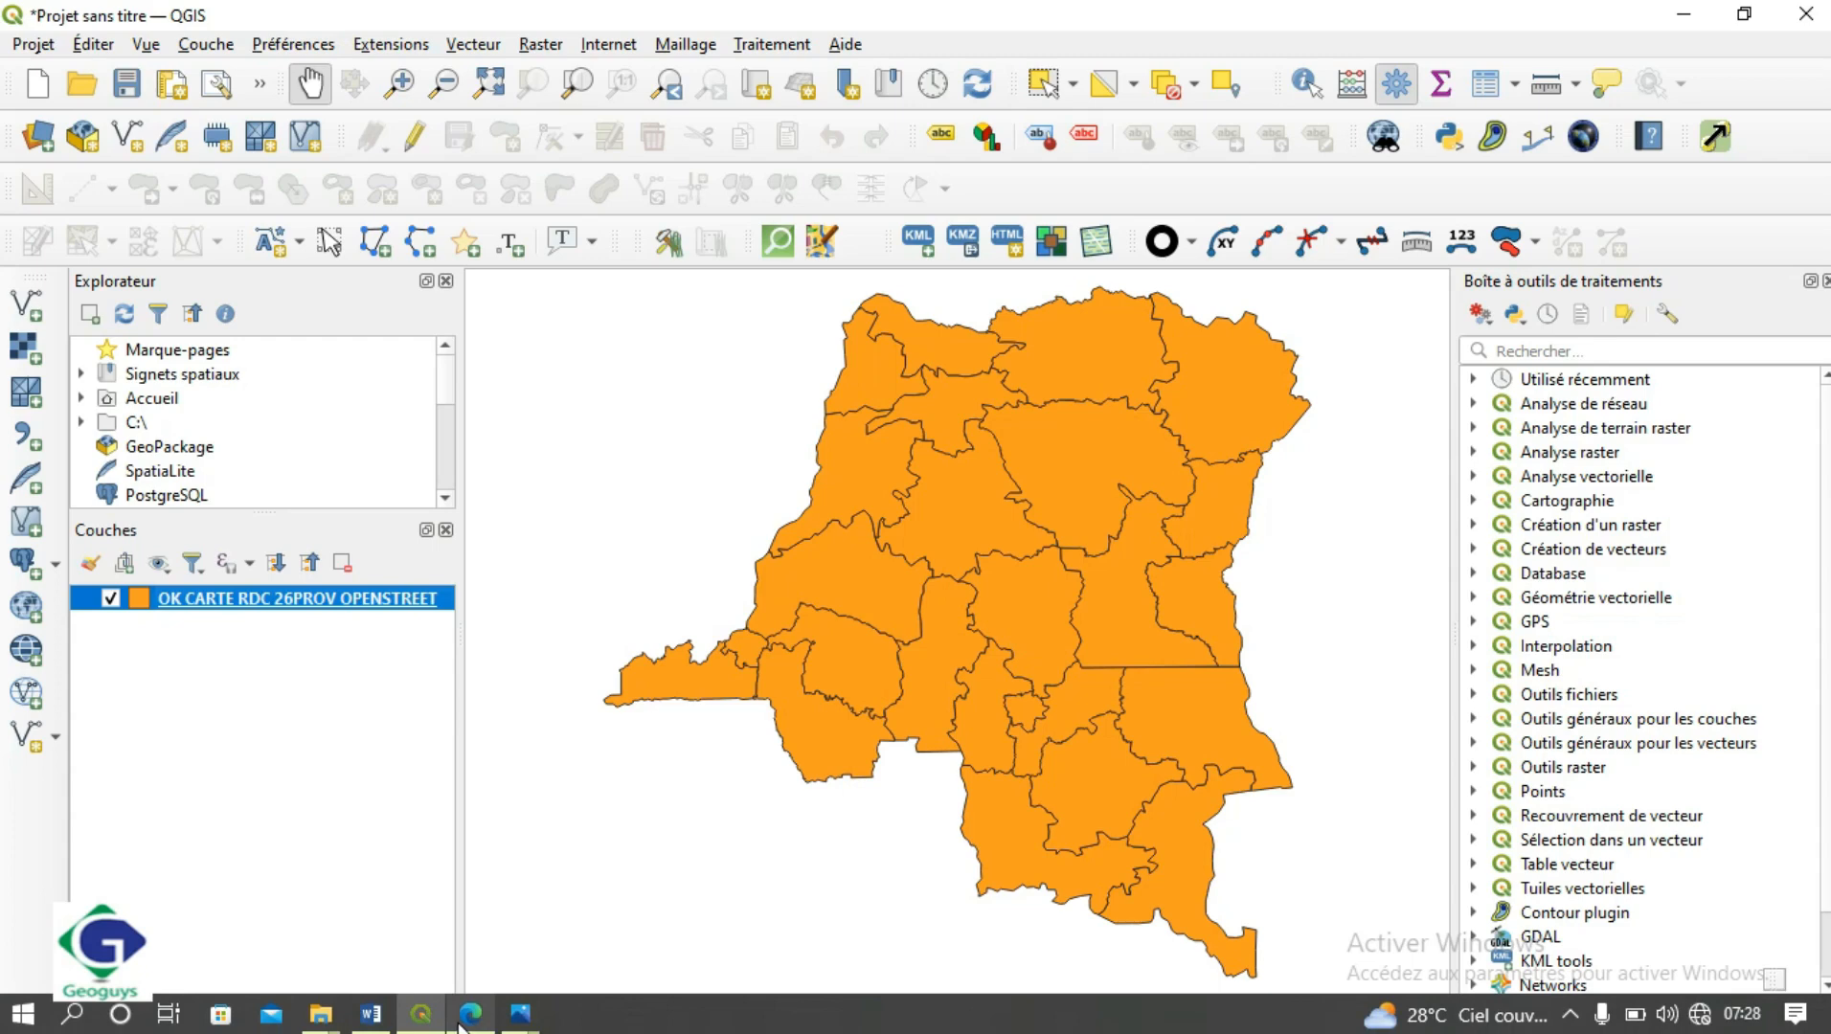
pyautogui.click(511, 969)
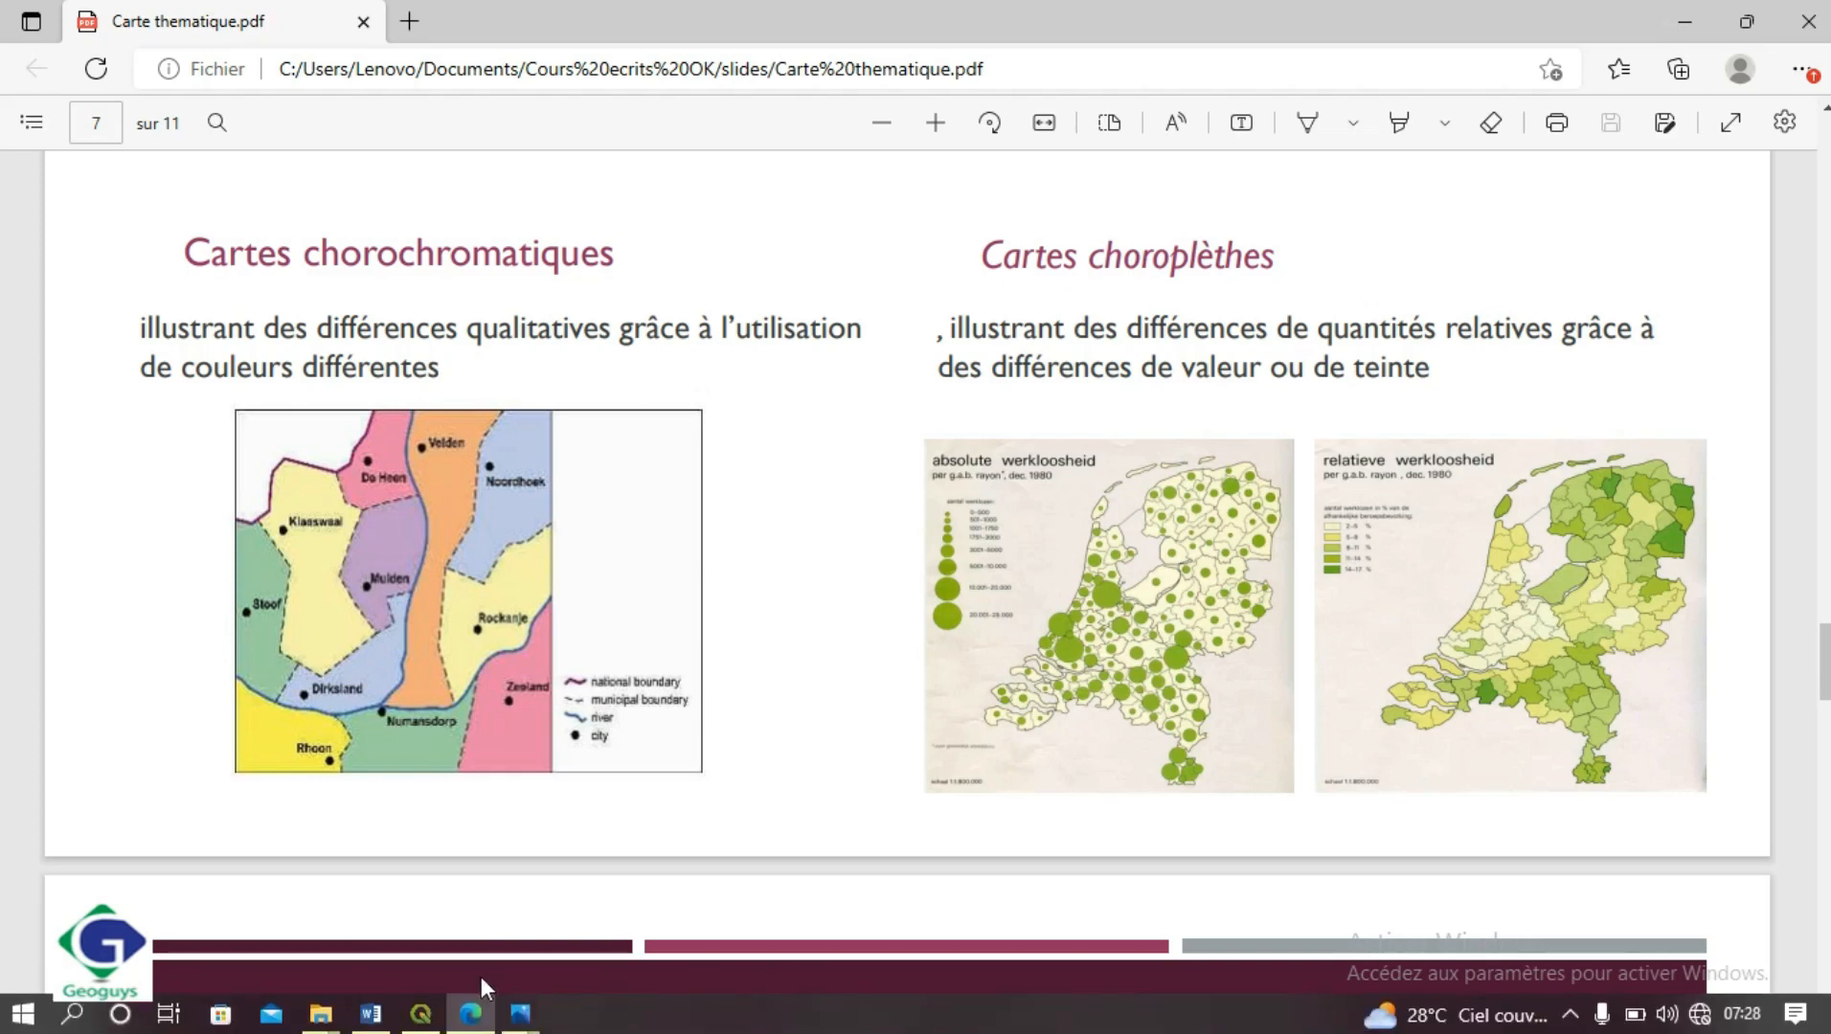
pyautogui.click(412, 1016)
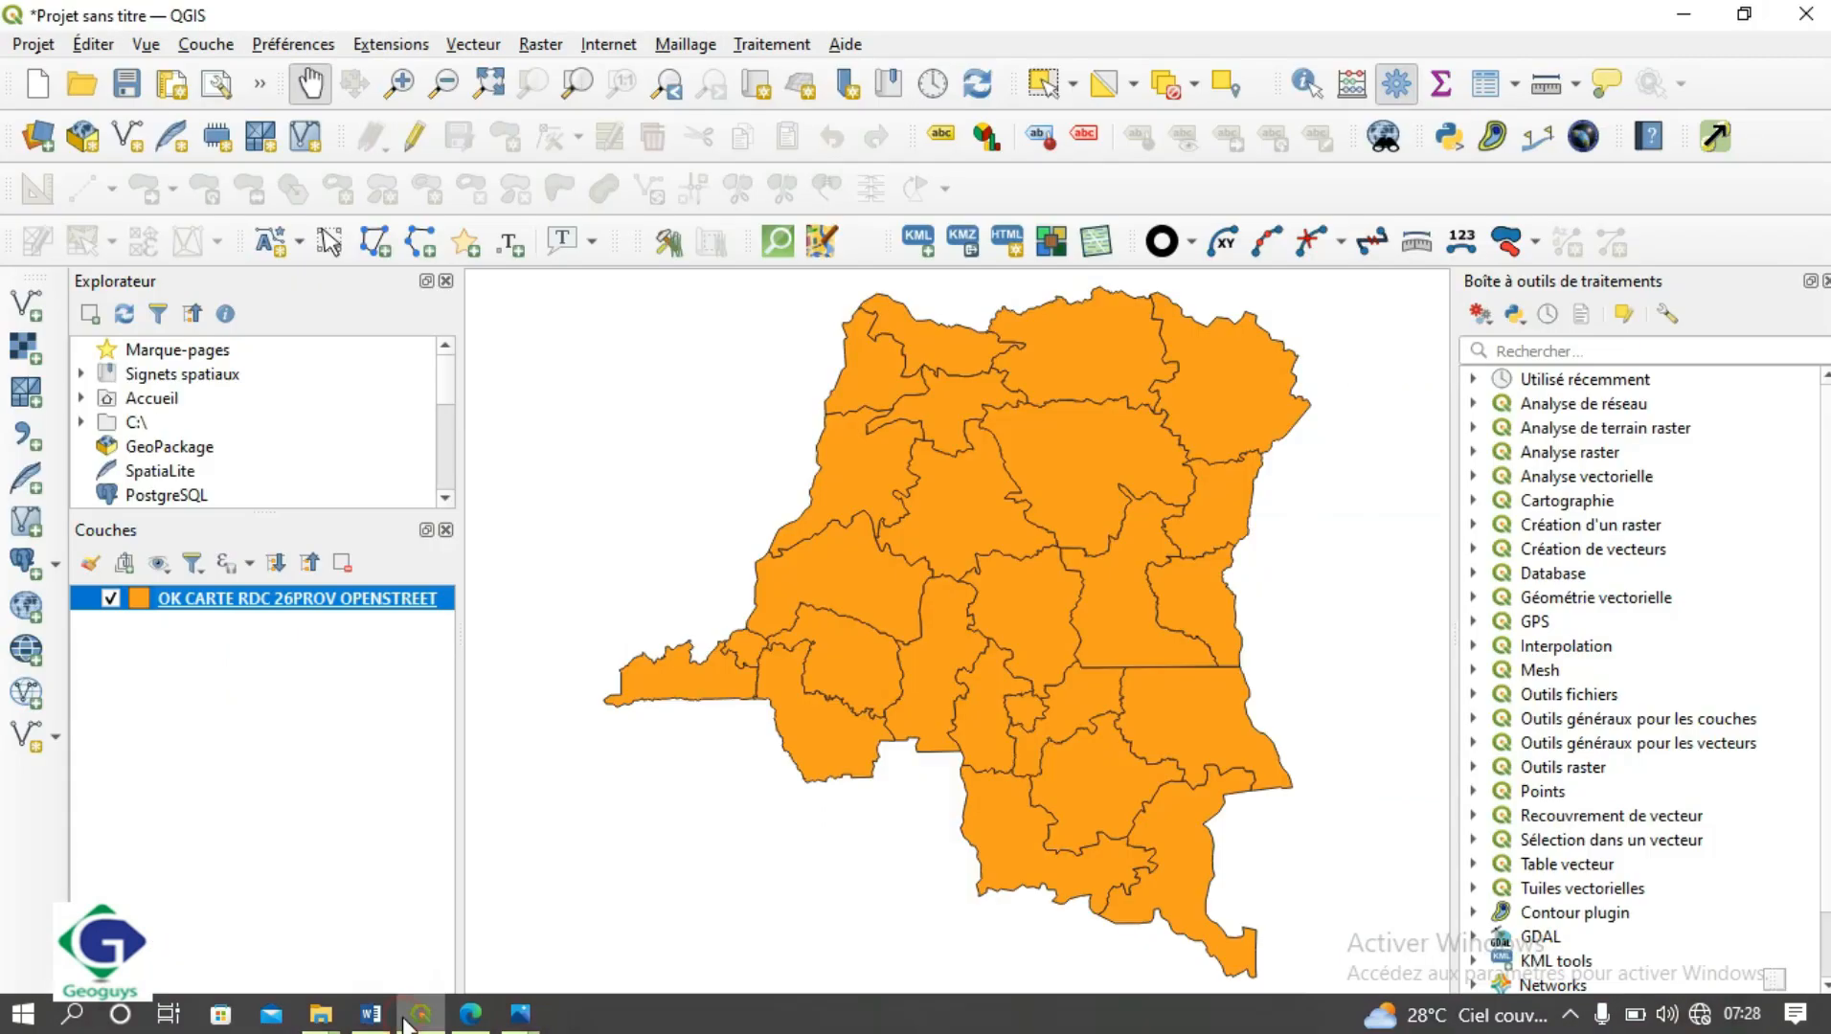
# Set the symbology of the OK CARTE RDC 26PROV OPENSTREET layer to Gradué in its properties
pyautogui.click(382, 599)
pyautogui.rightClick(384, 602)
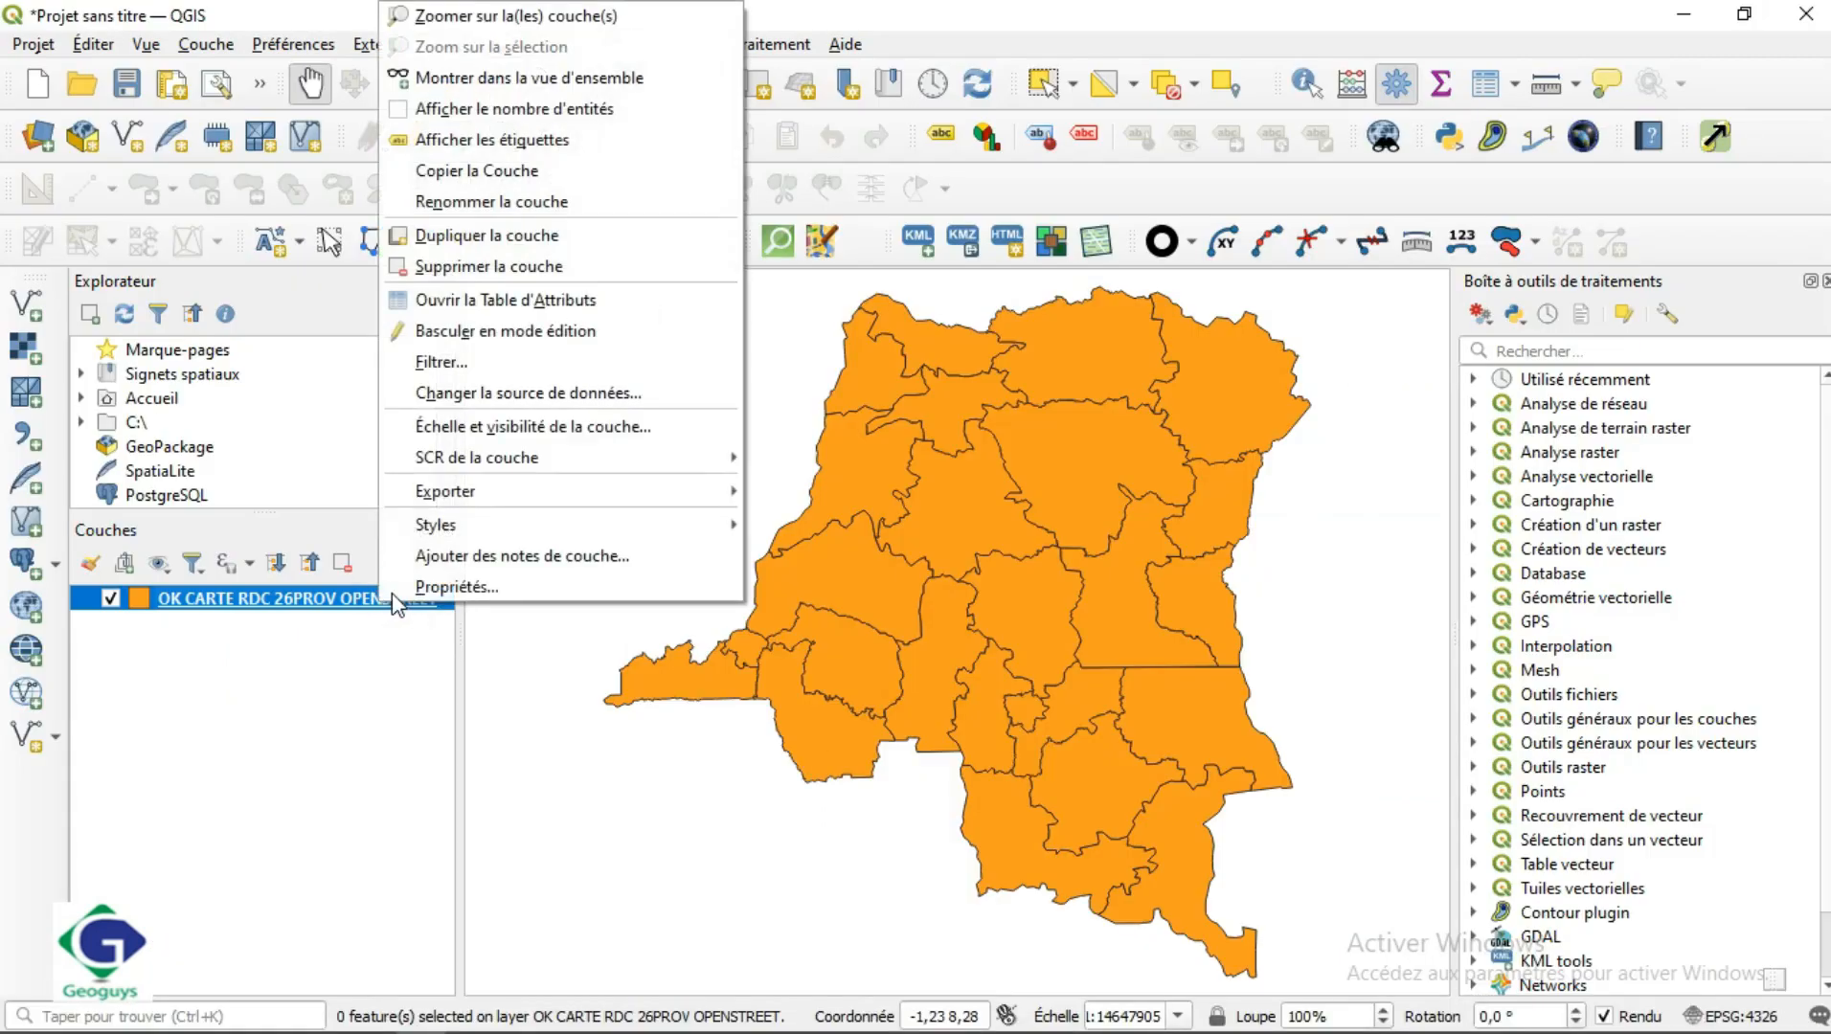
pyautogui.click(435, 587)
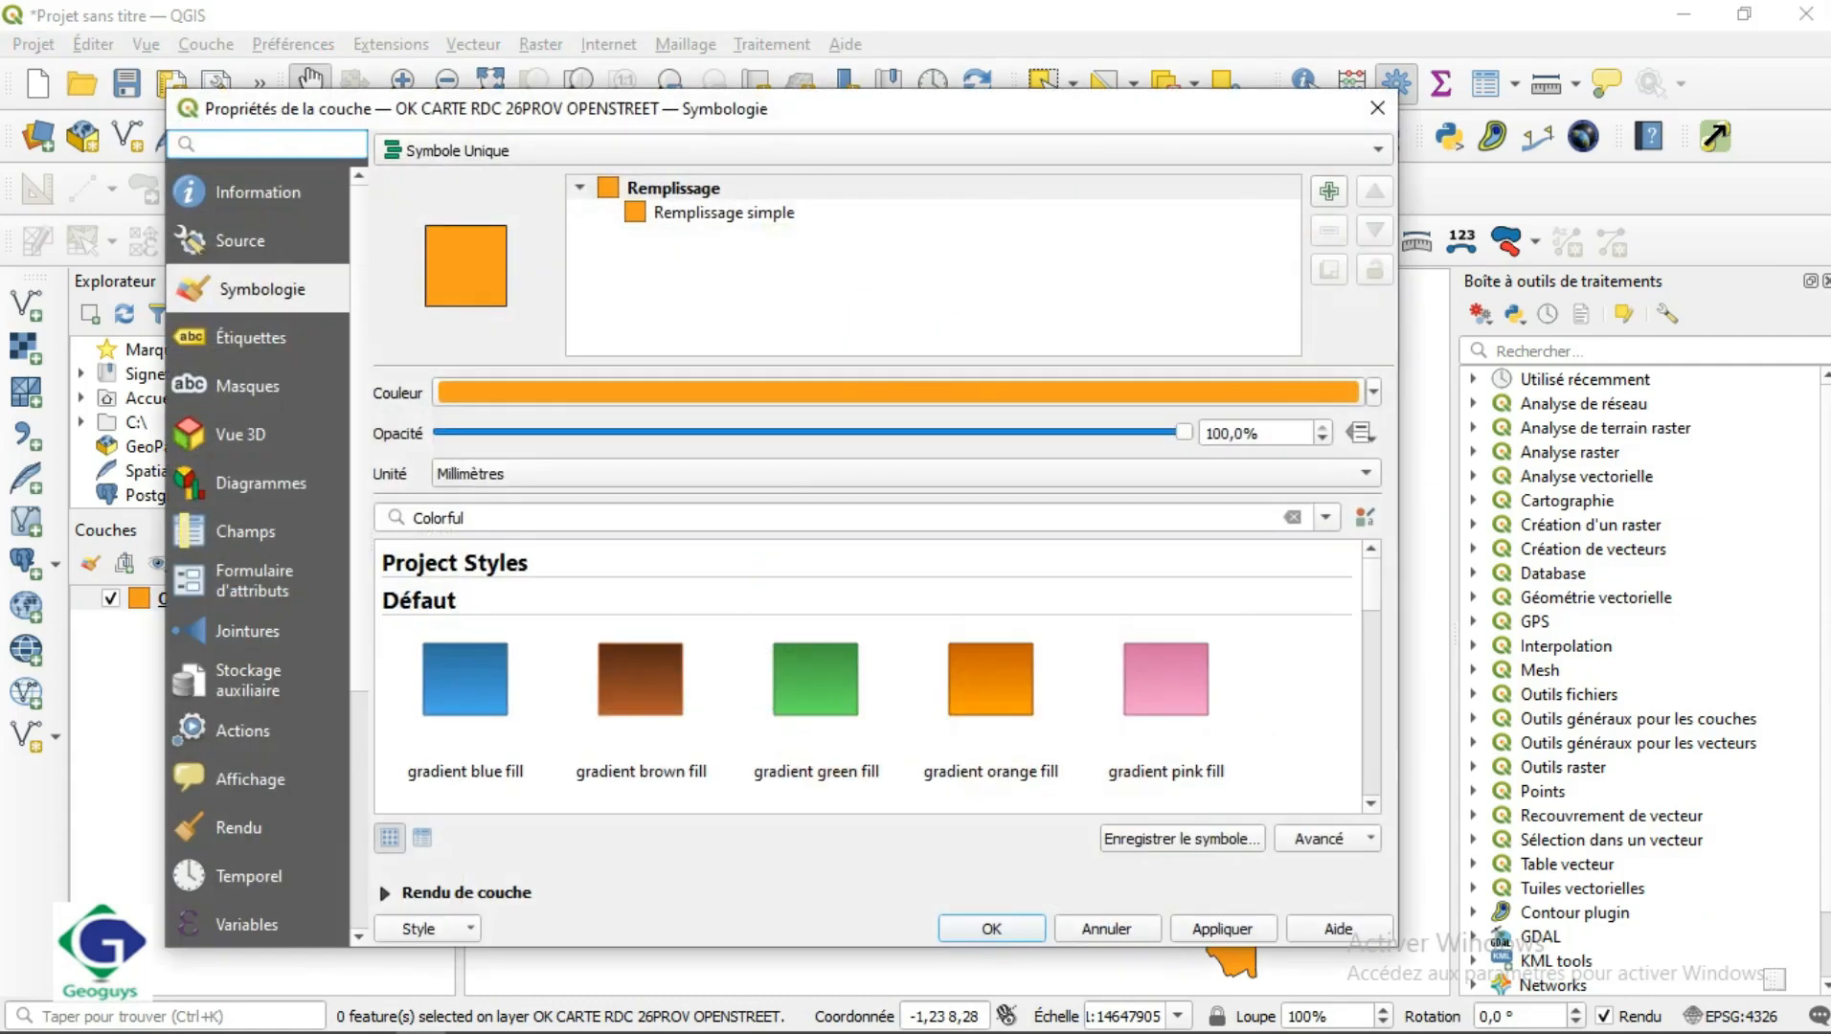
pyautogui.click(753, 154)
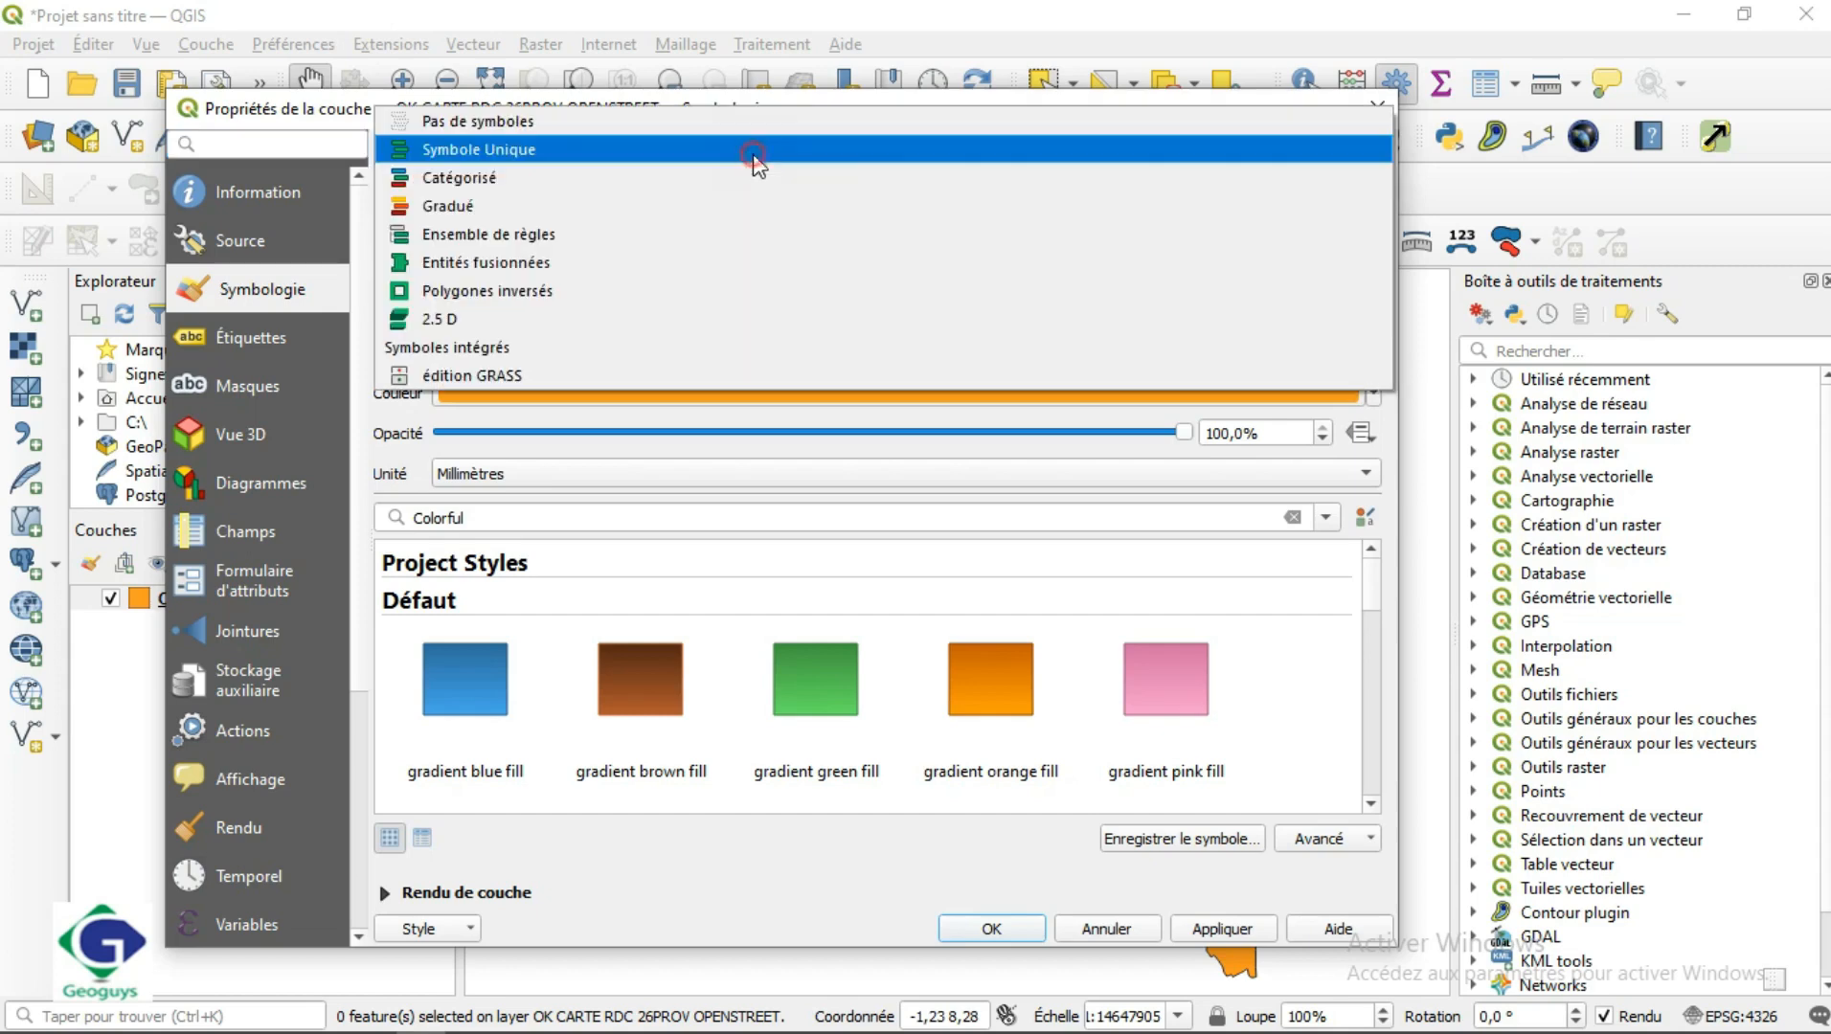
pyautogui.click(425, 207)
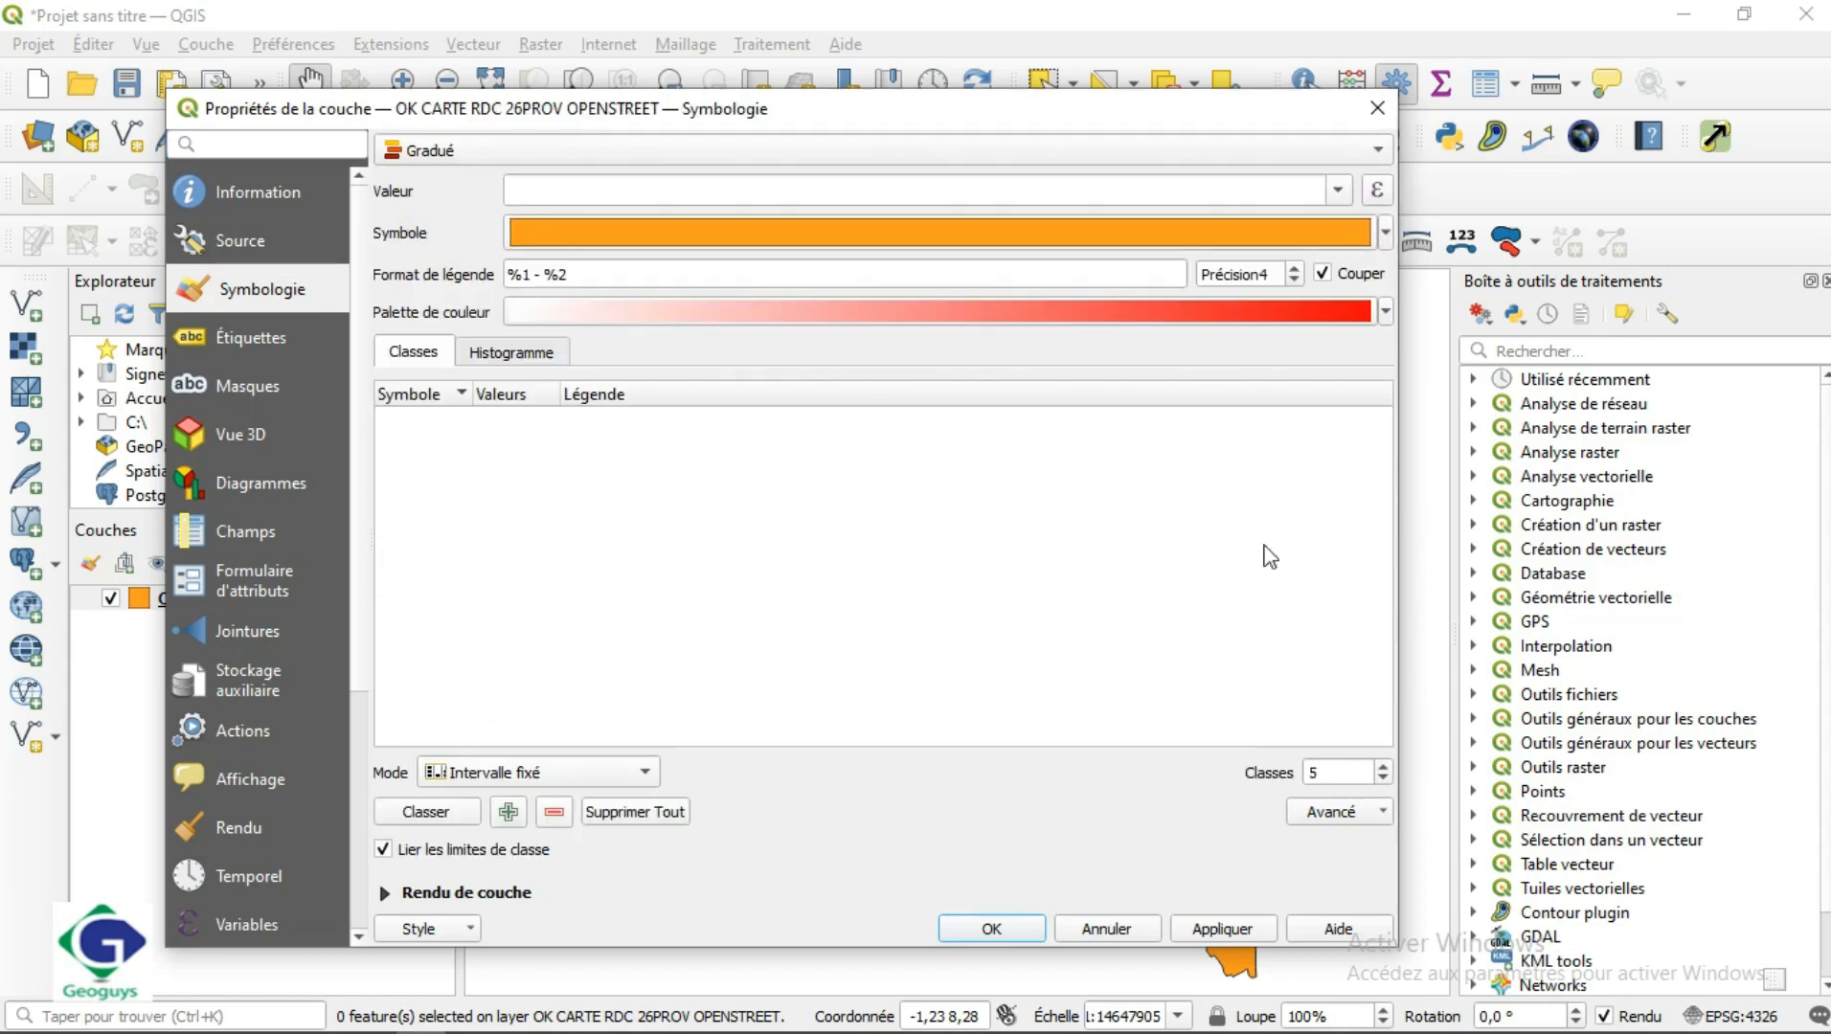
# Base the graduated symbology on the Perimeter field and set the symbol colour to green
pyautogui.click(1339, 191)
pyautogui.click(852, 213)
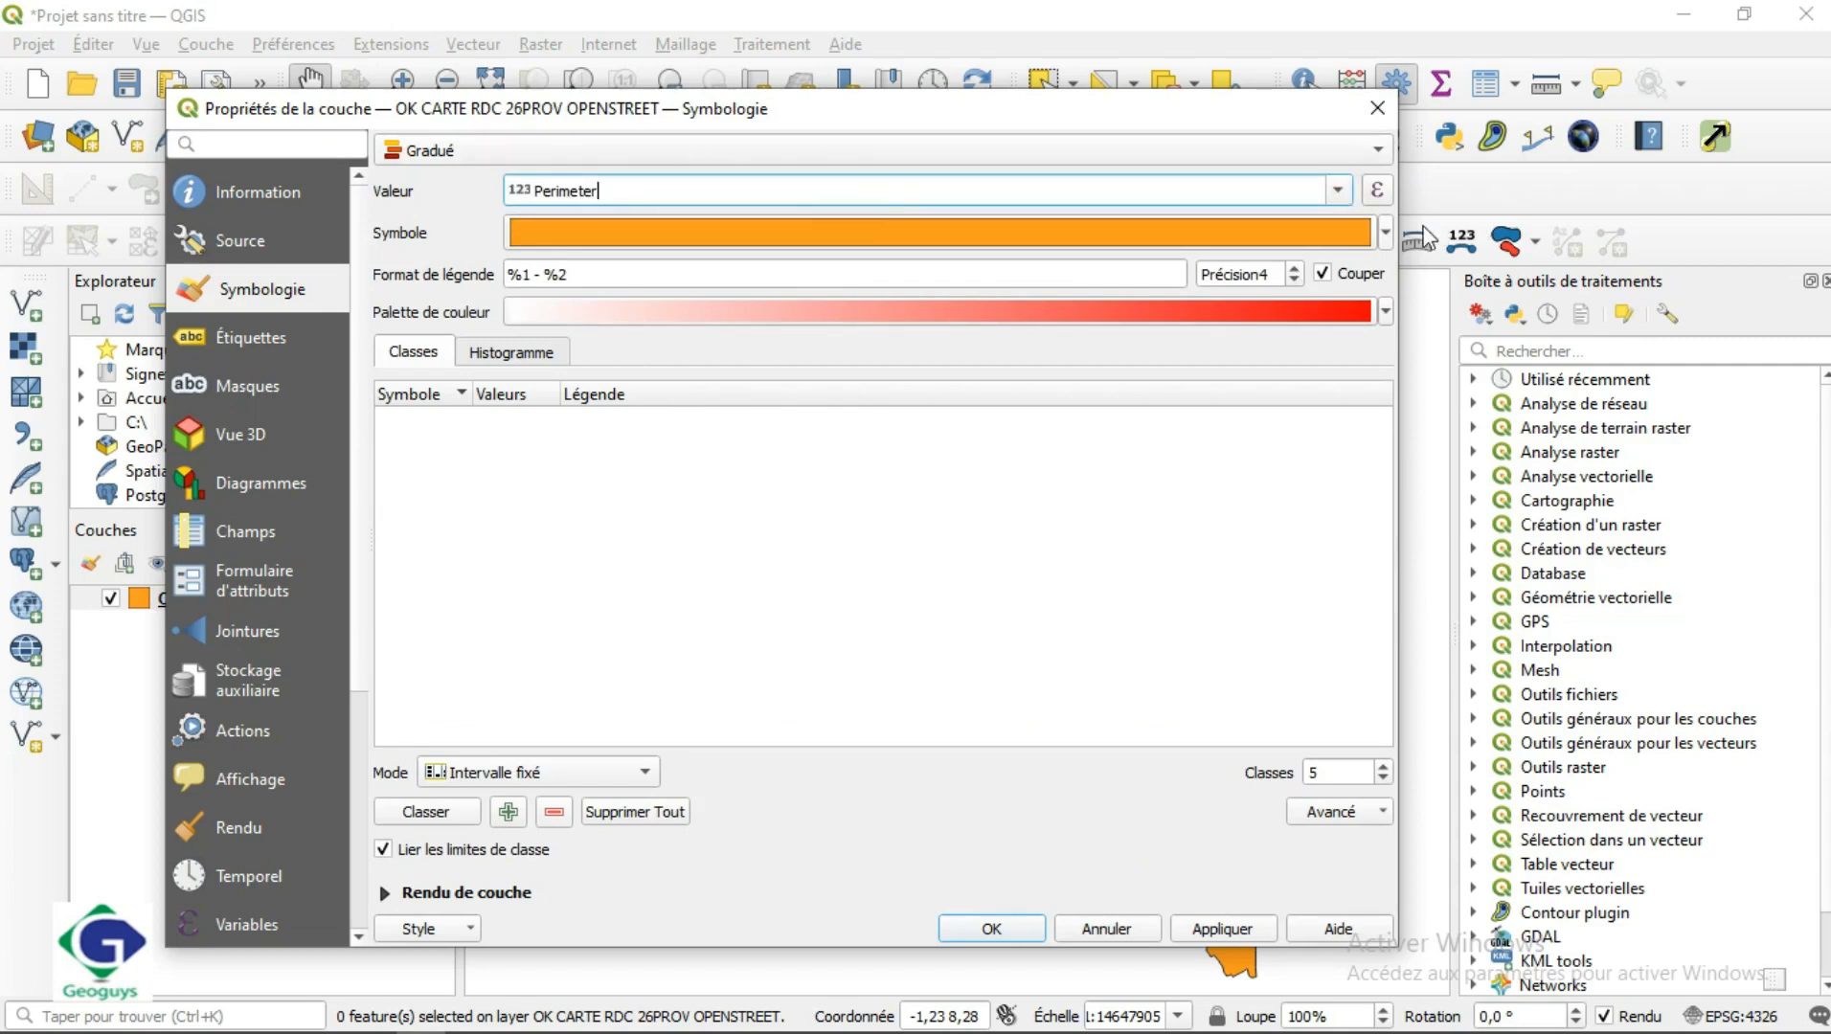
pyautogui.click(1384, 235)
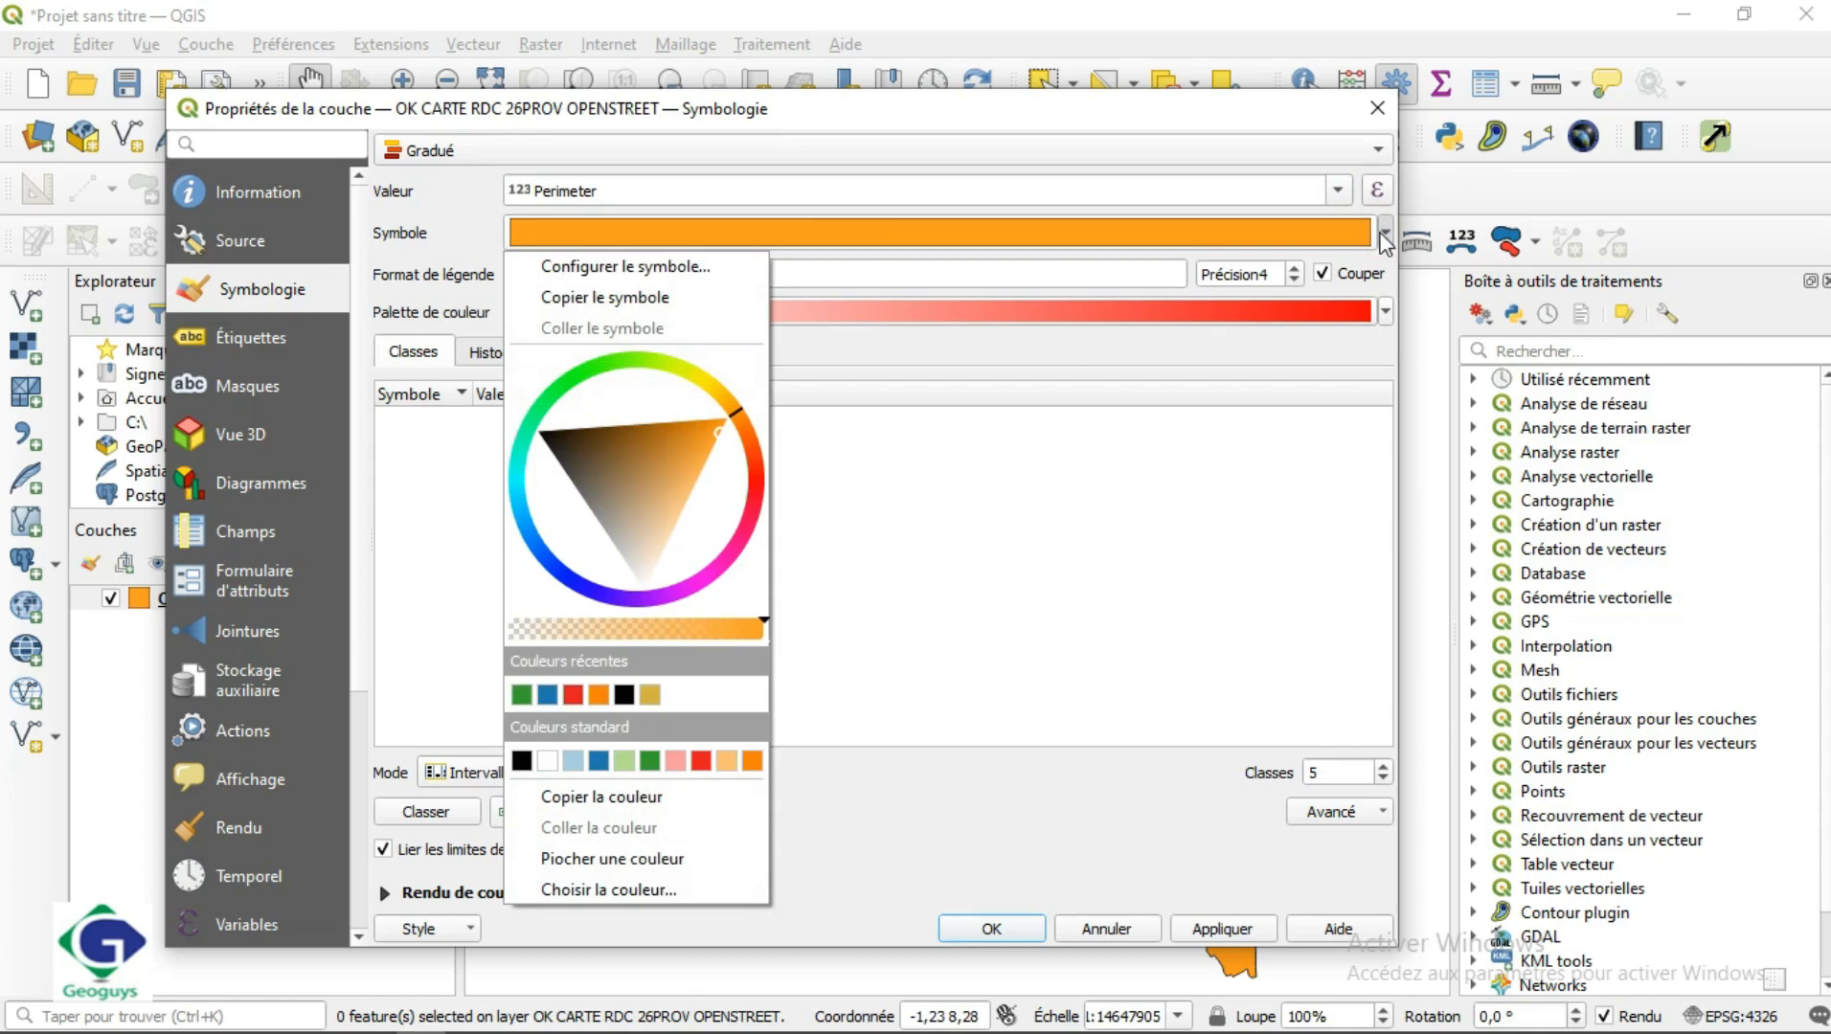
pyautogui.click(521, 694)
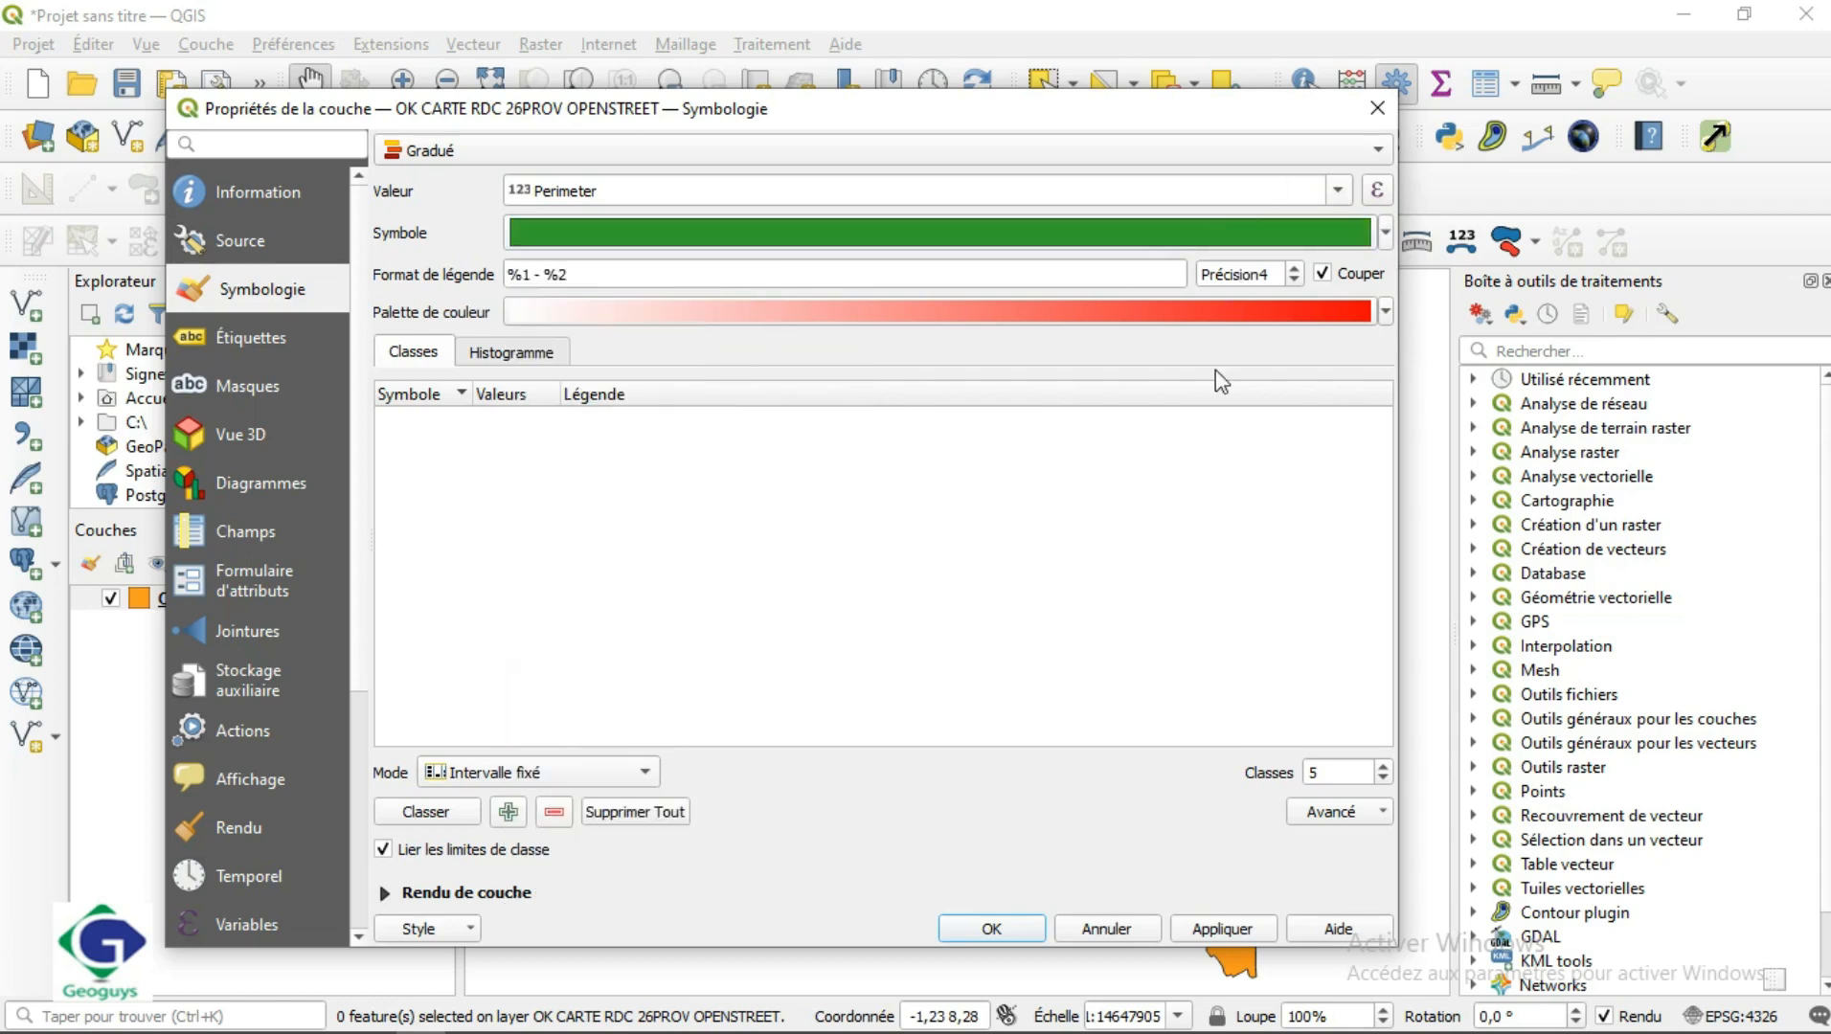
pyautogui.click(1294, 268)
pyautogui.click(1296, 280)
pyautogui.click(1298, 266)
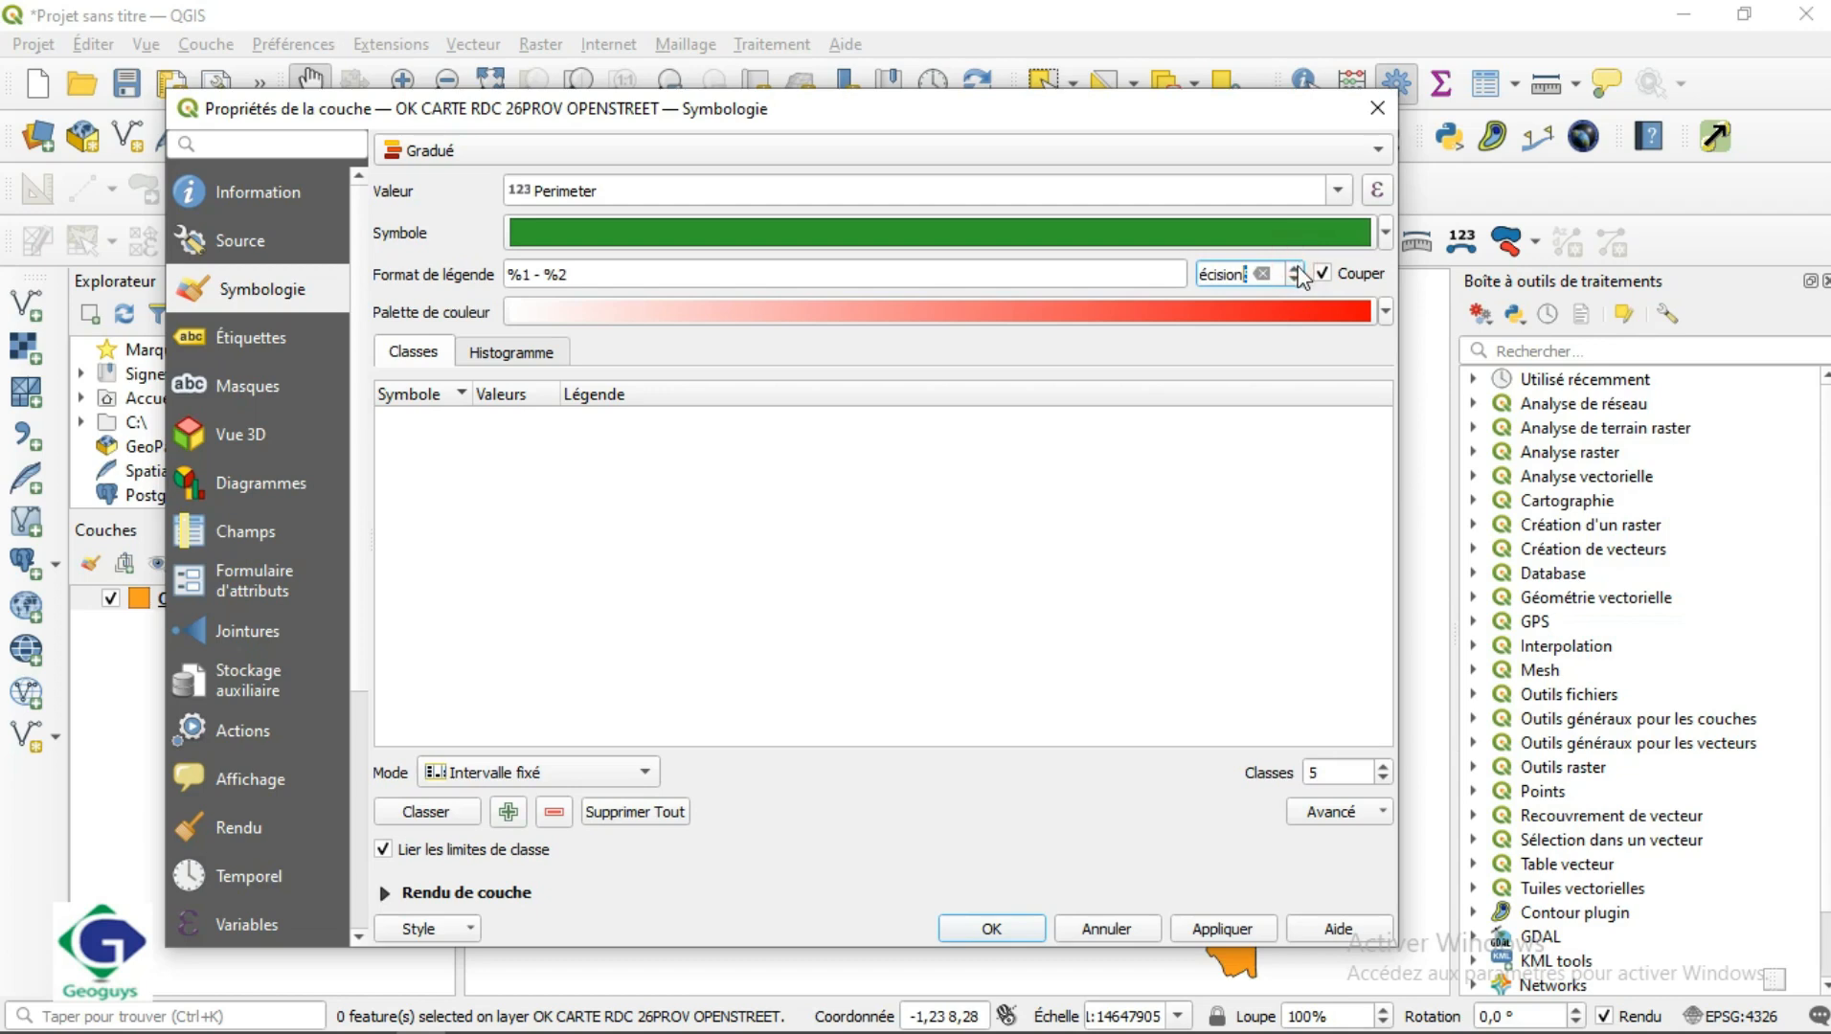
pyautogui.click(1297, 280)
pyautogui.click(1384, 312)
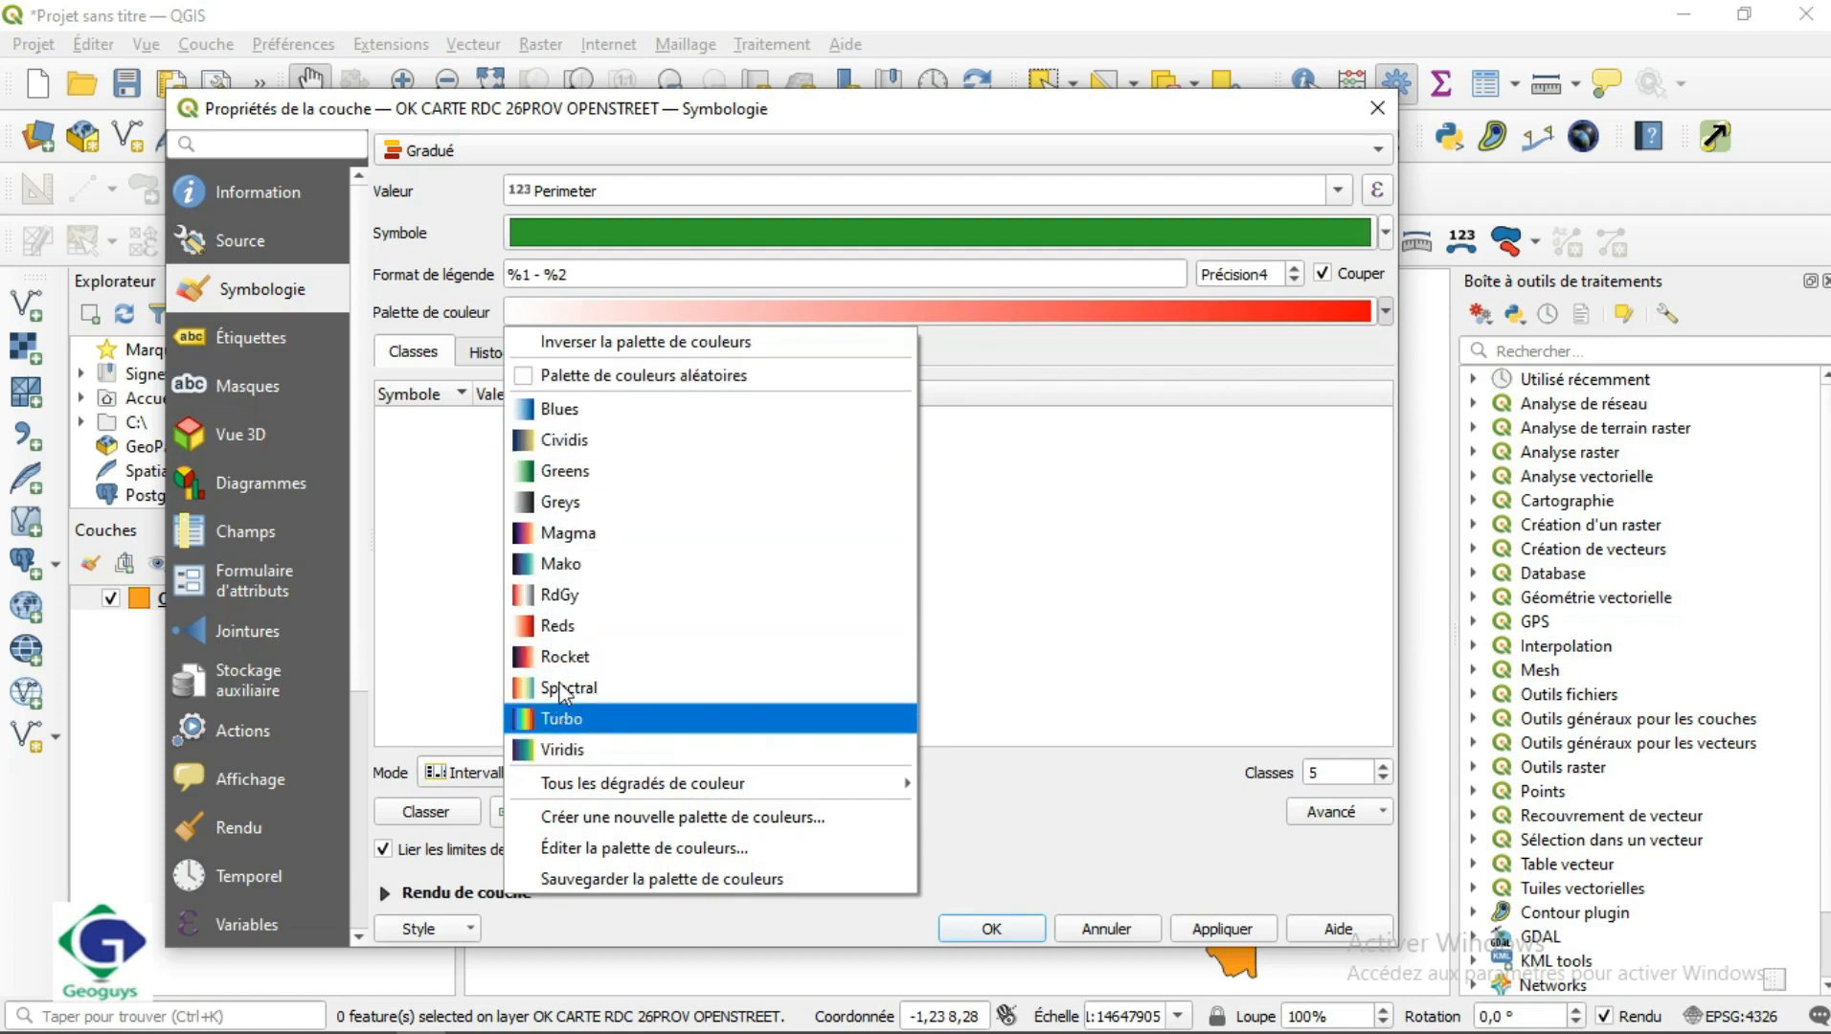
pyautogui.click(1120, 457)
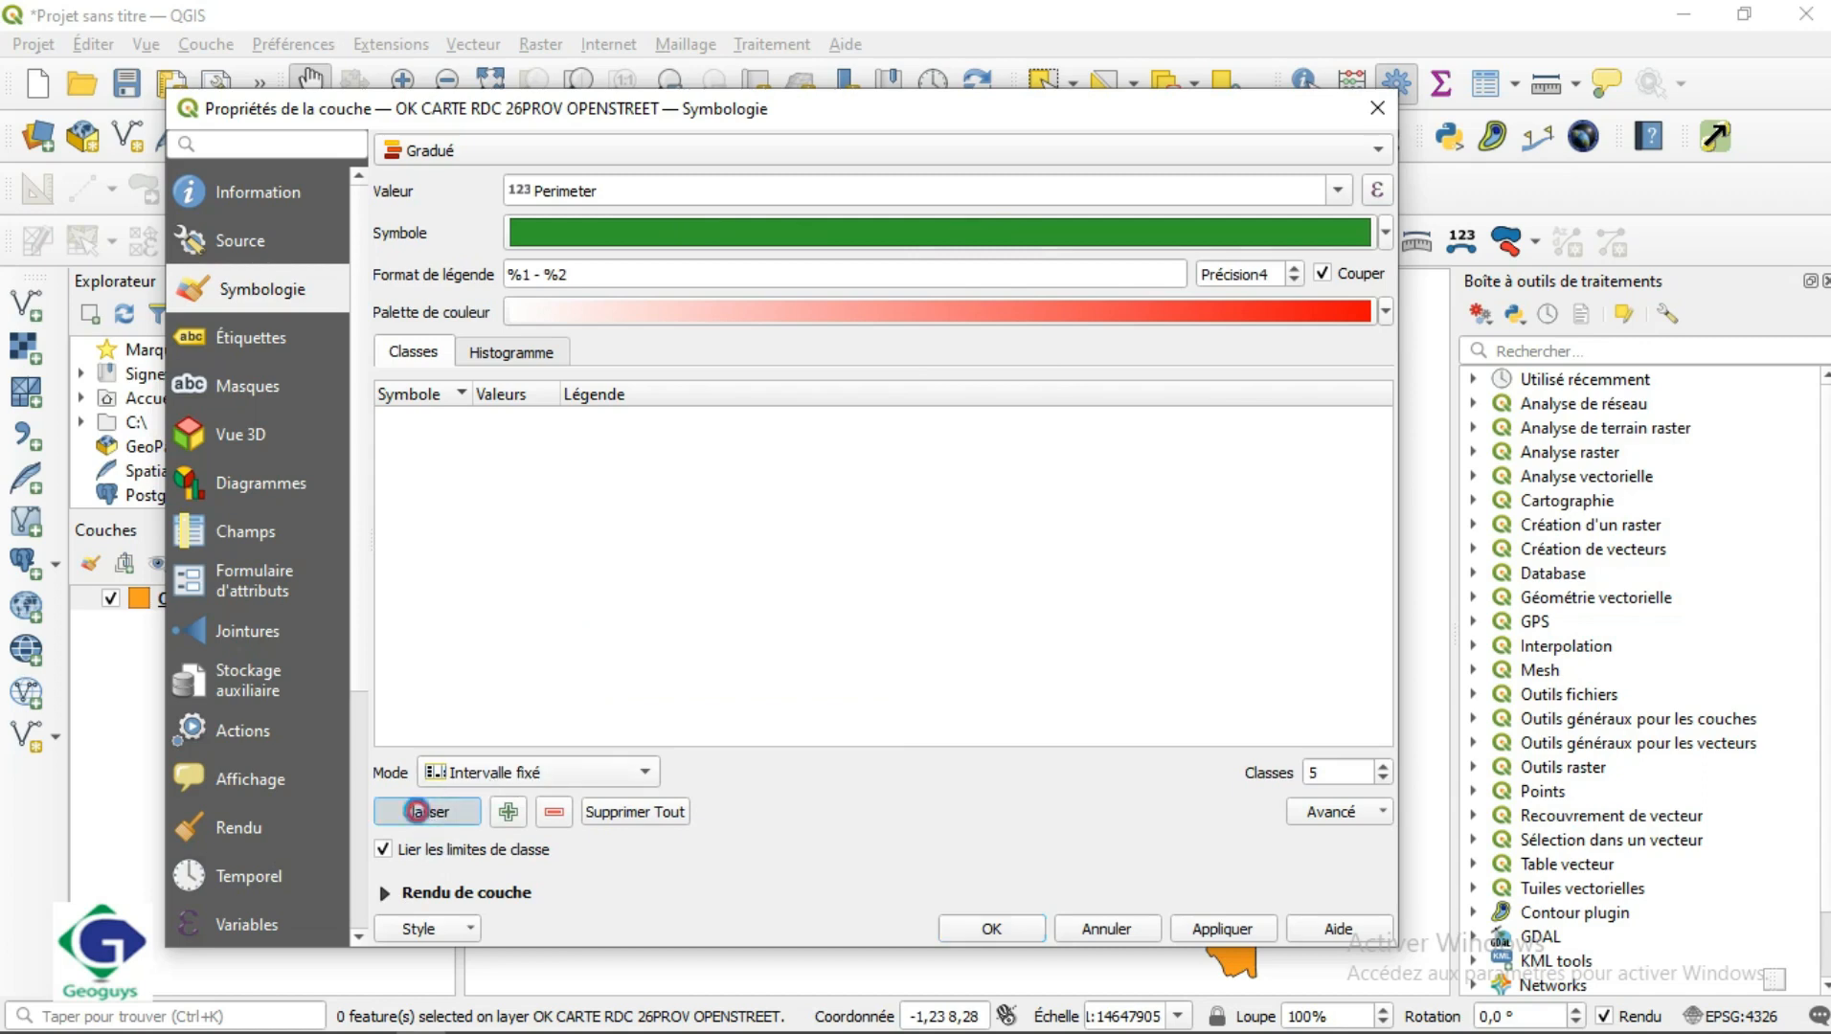
# Classify the Perimeter values into 5 classes using the Intervalle égal mode
pyautogui.click(419, 812)
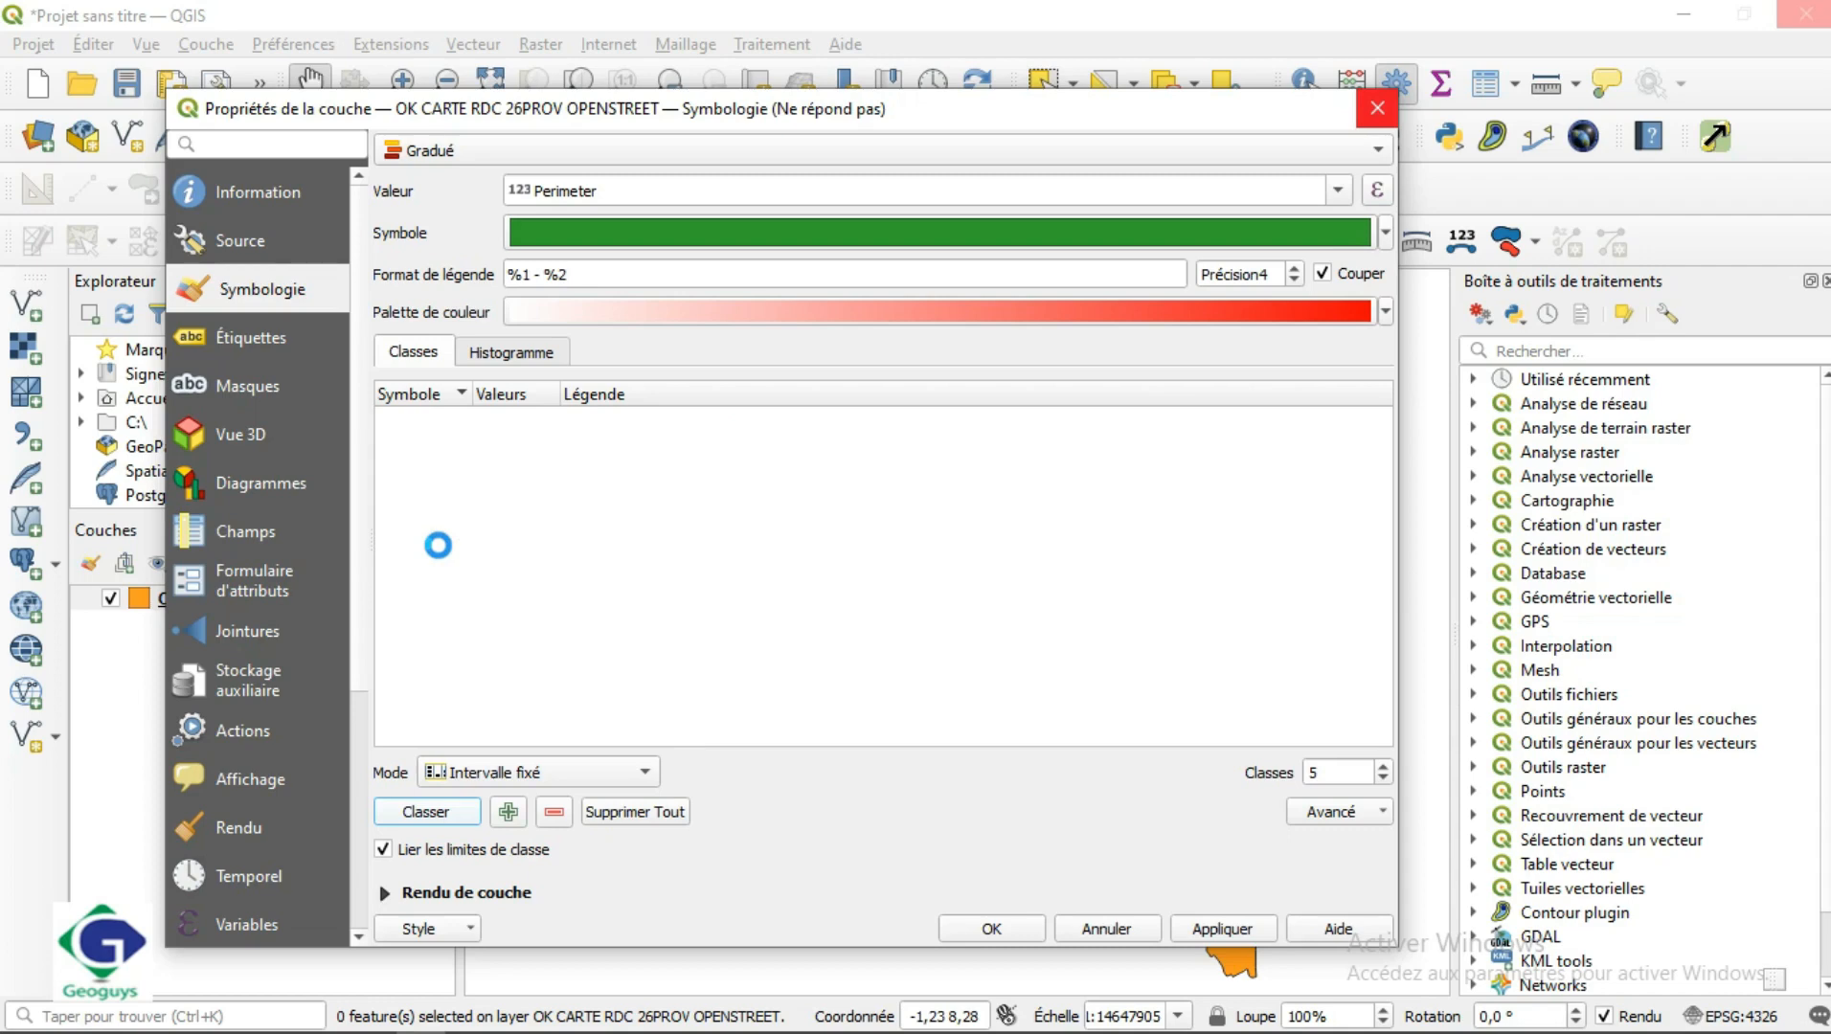
pyautogui.moveTo(1465, 1028)
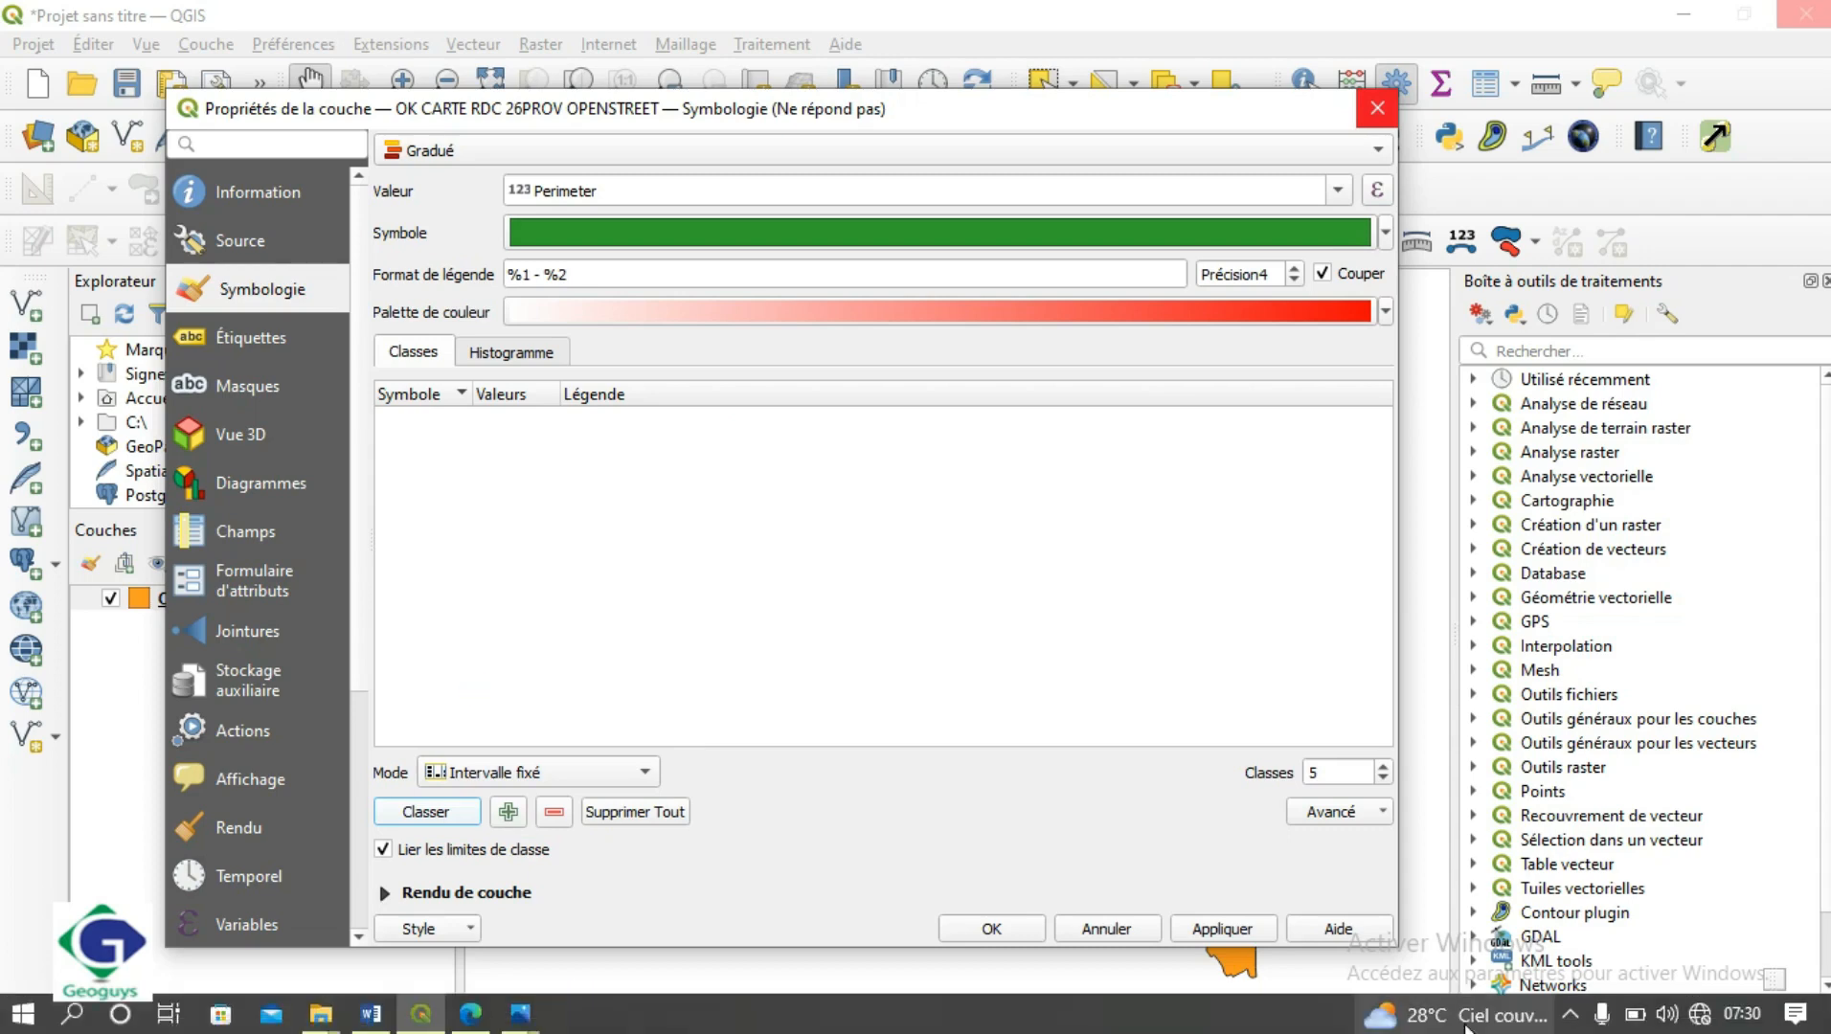
pyautogui.click(1533, 927)
pyautogui.moveTo(1046, 12)
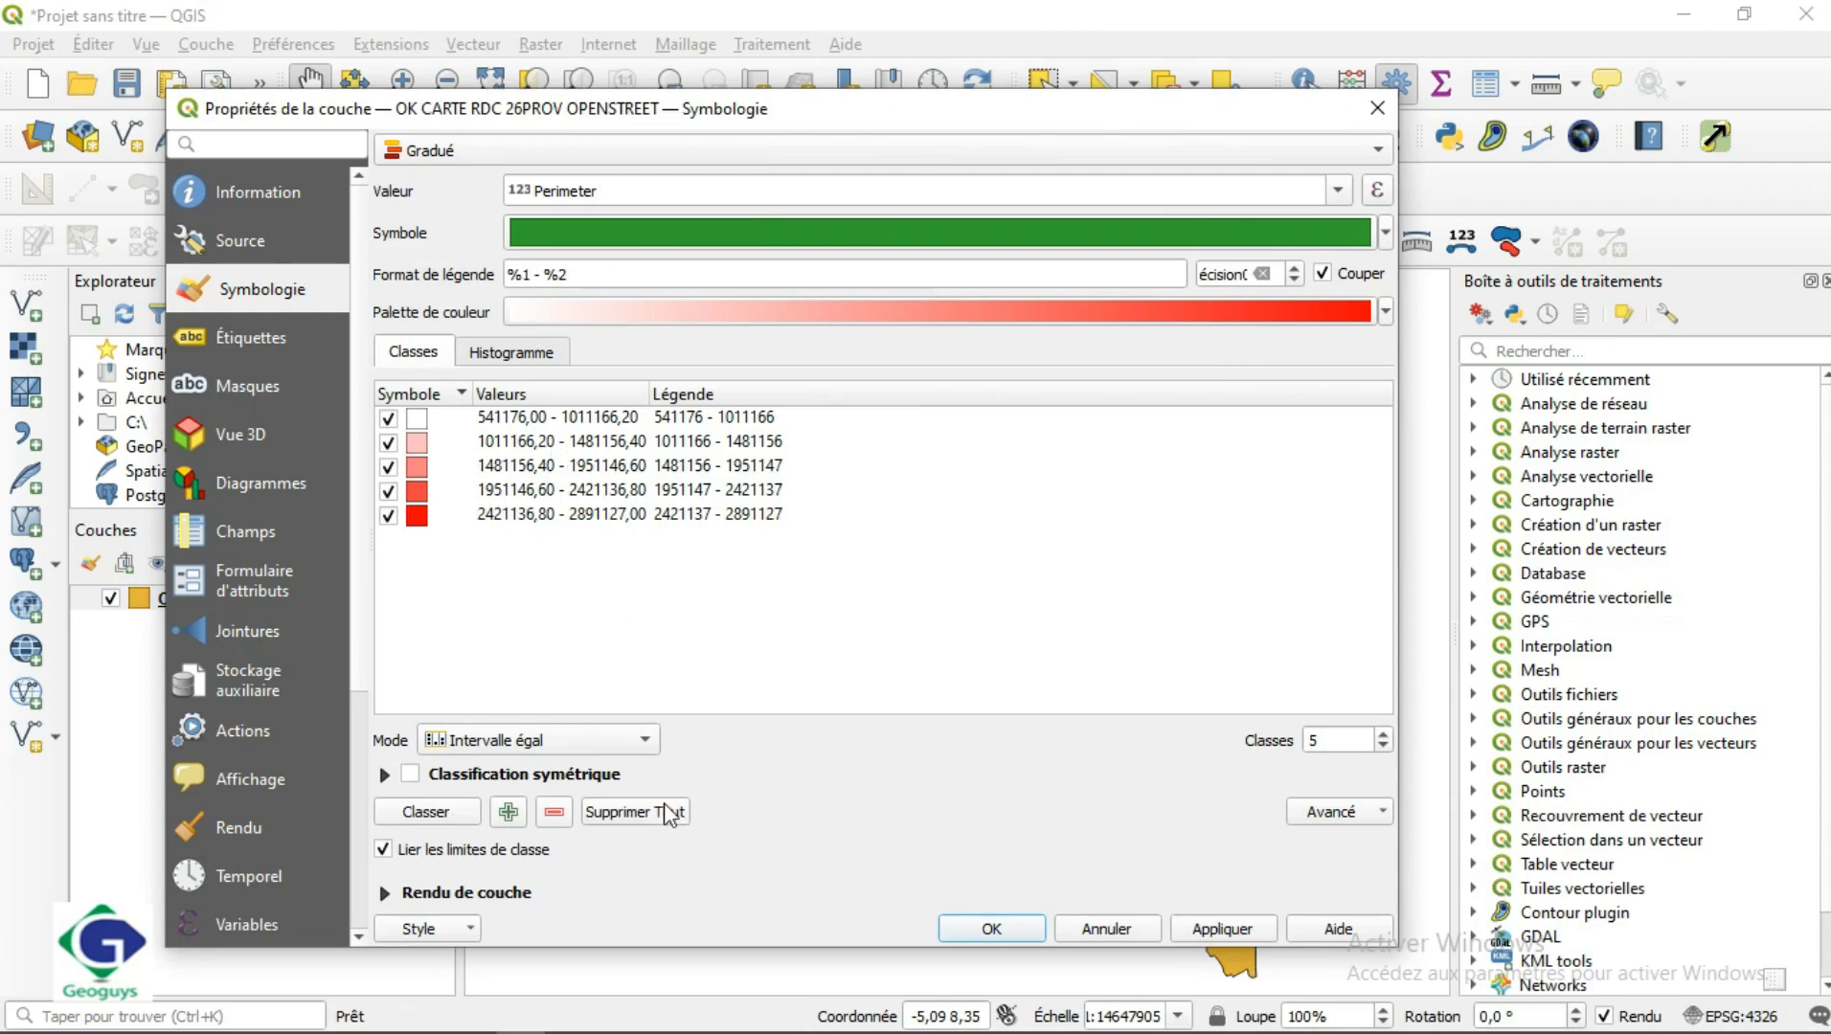
# Set the second colour of the graduated ramp to green, keeping the Intervalle égal mode, and apply the symbology to the layer
pyautogui.click(647, 738)
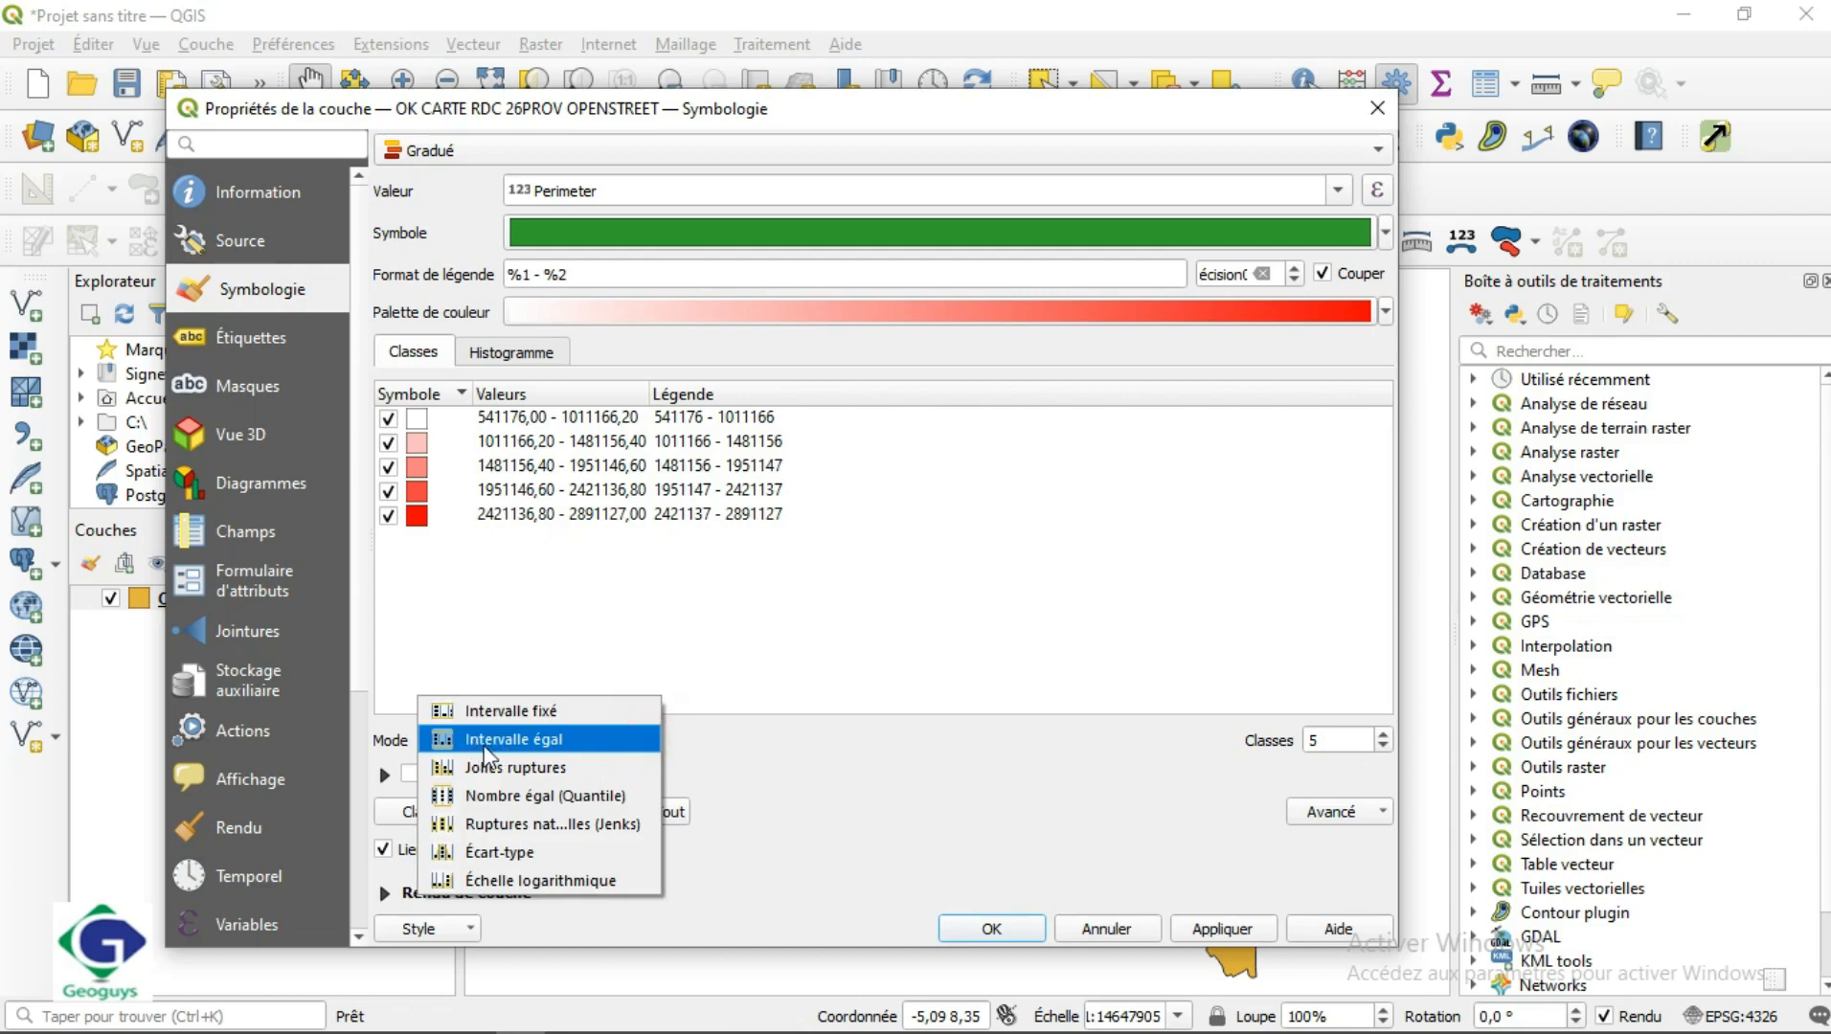
pyautogui.click(511, 742)
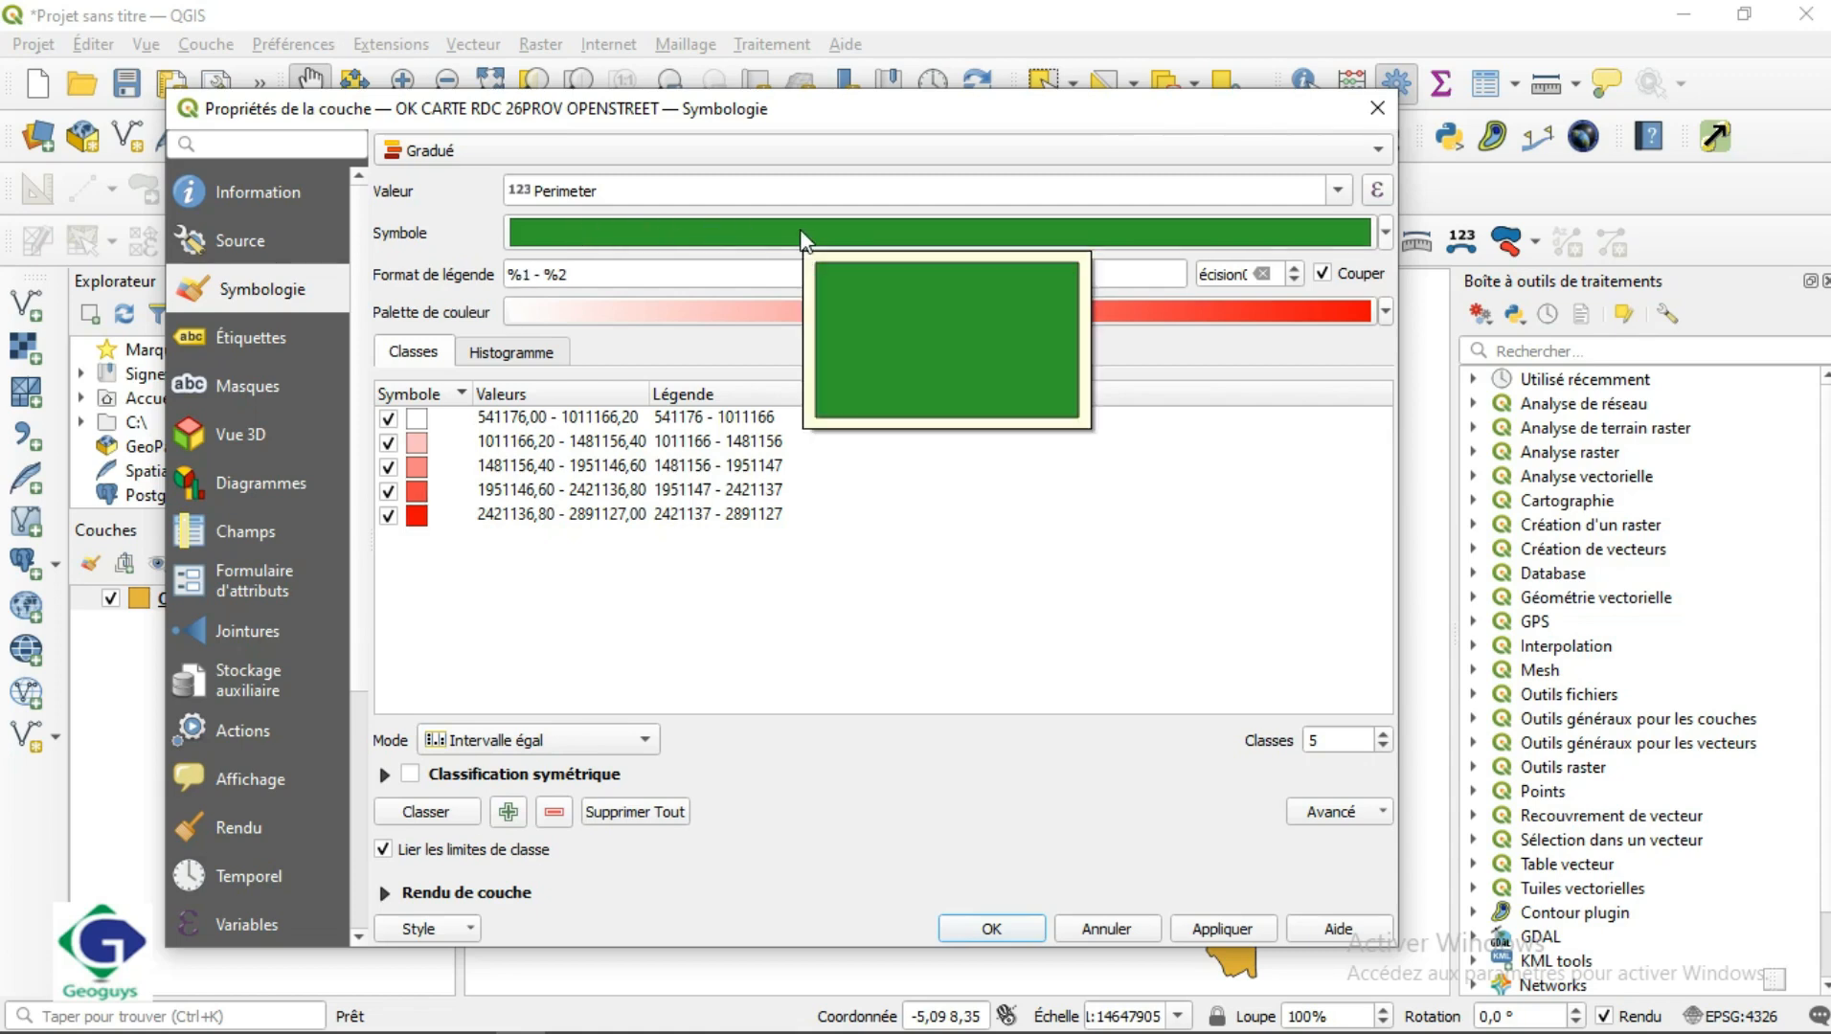
pyautogui.click(1177, 310)
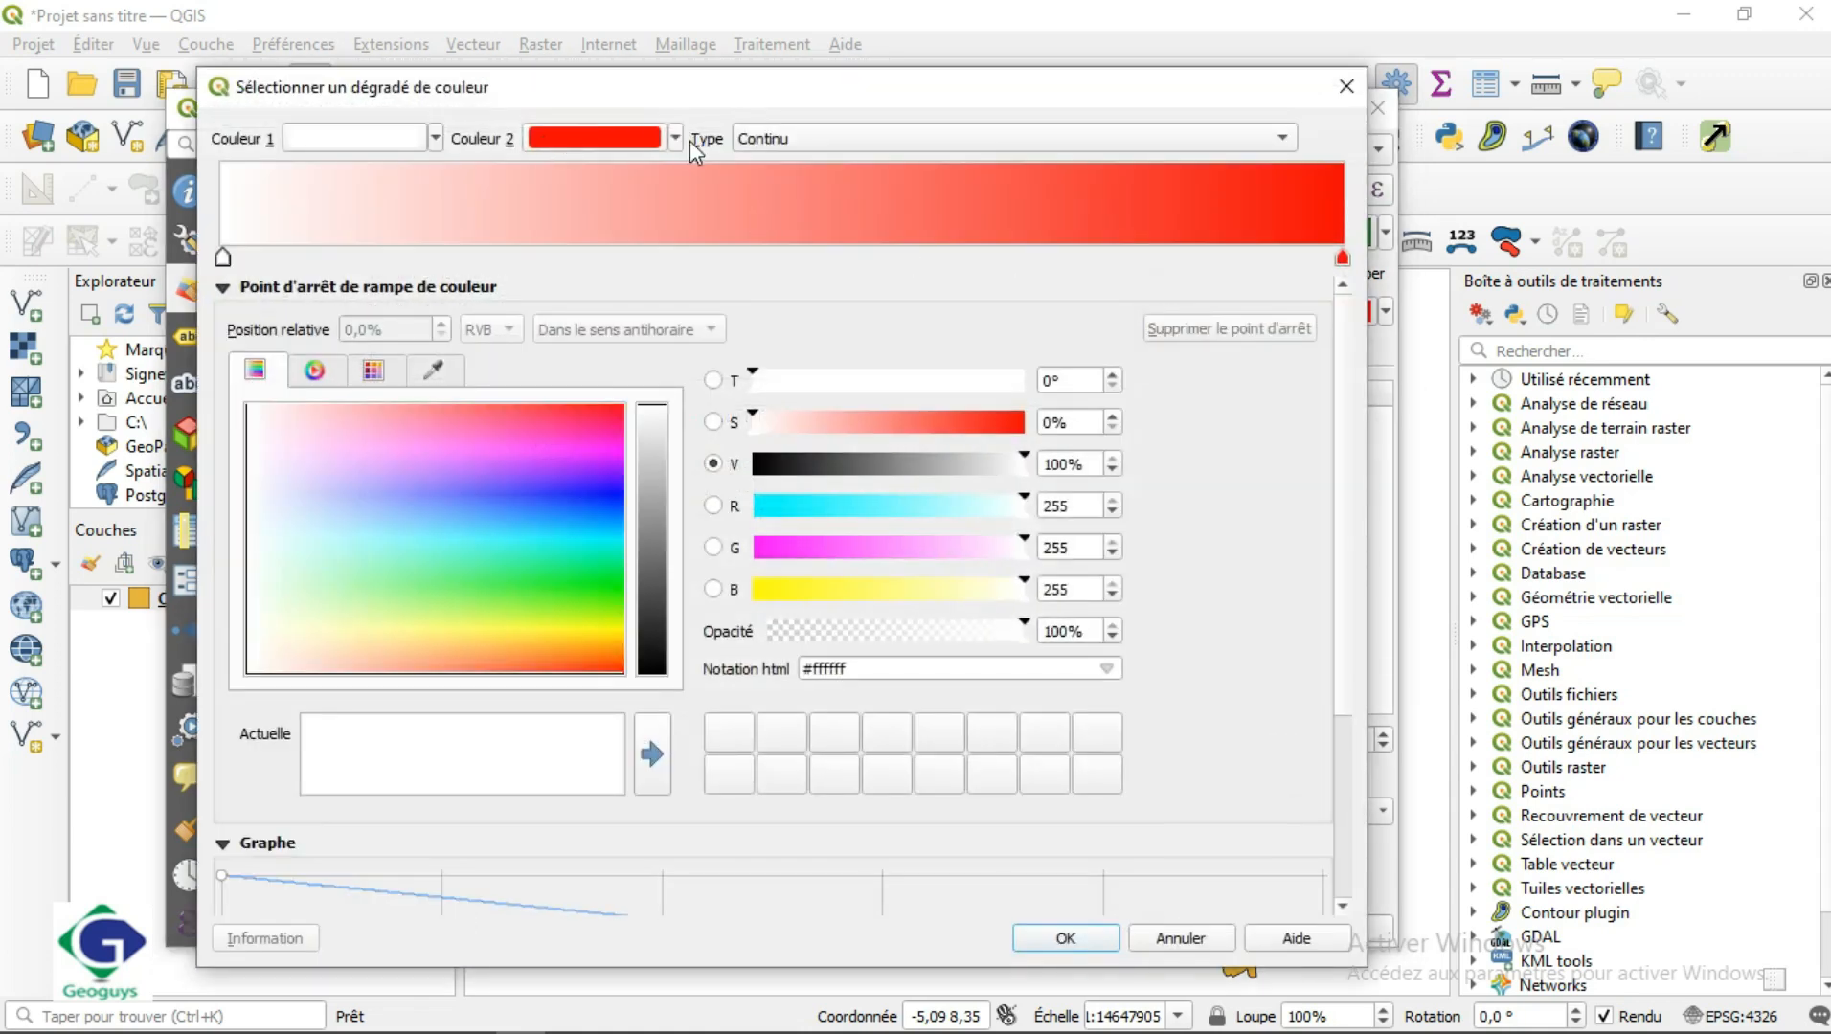
pyautogui.click(676, 138)
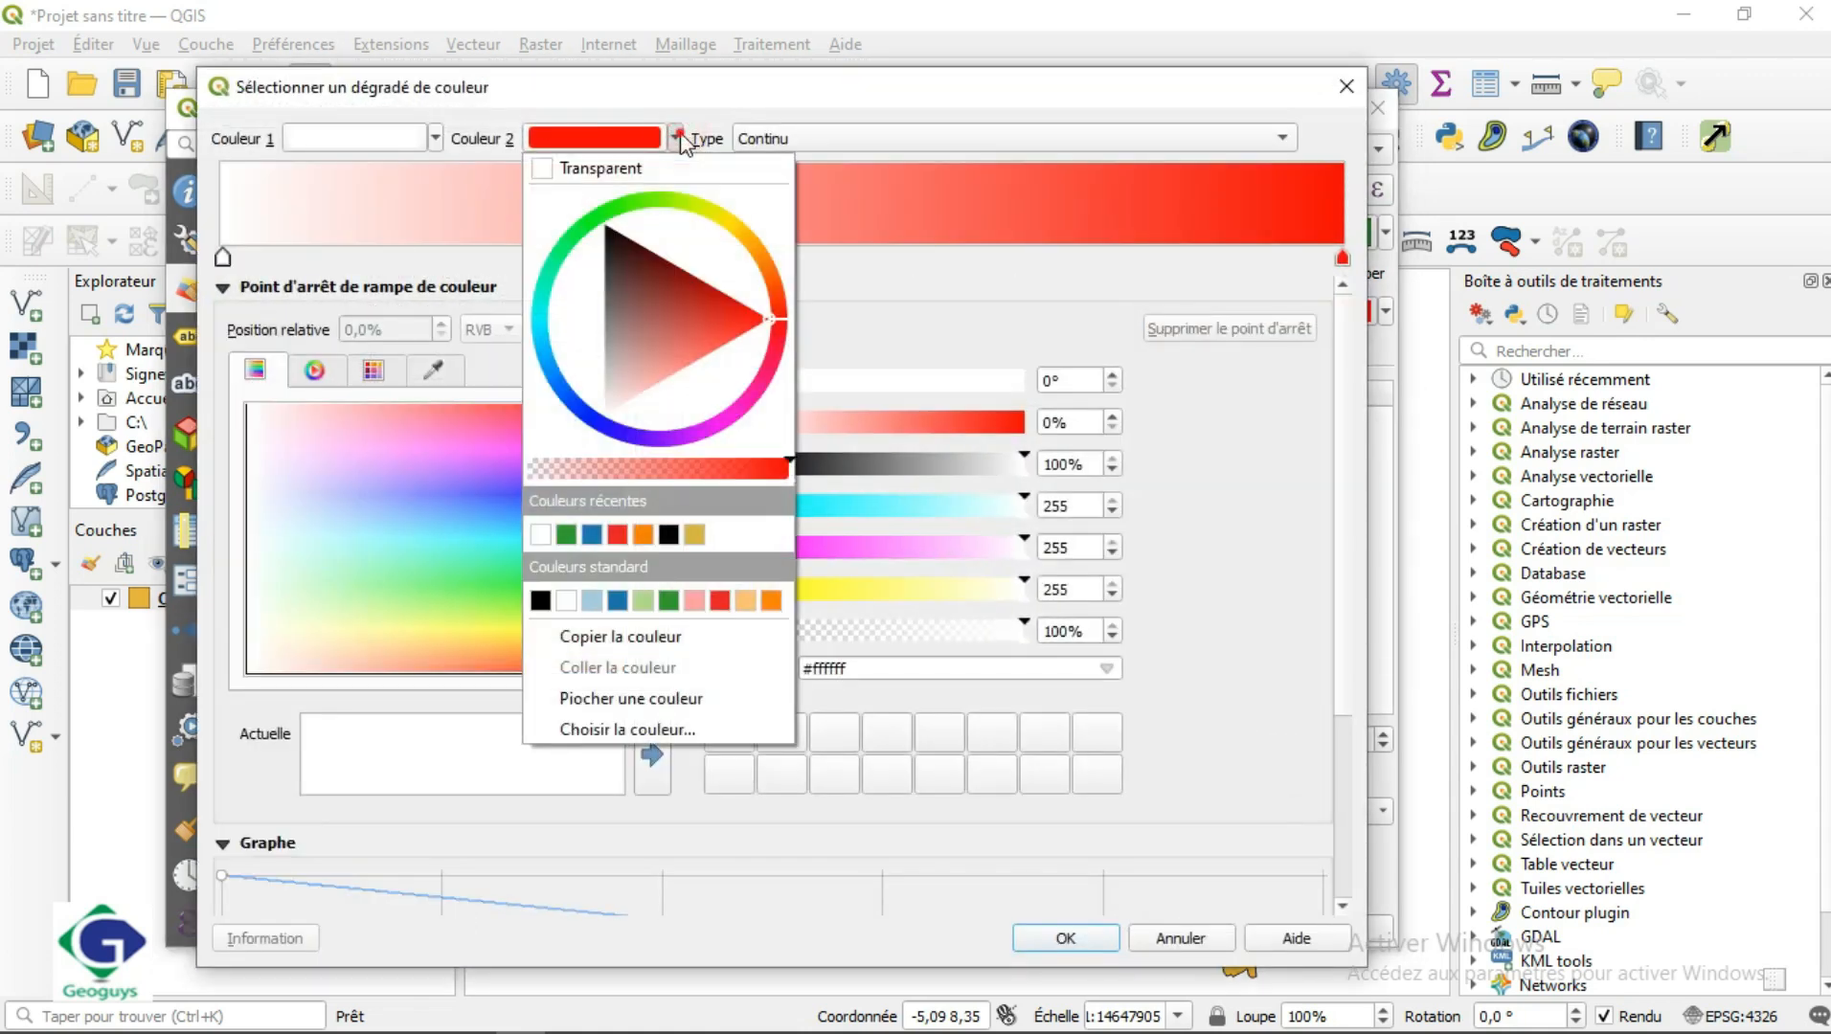
pyautogui.click(678, 137)
pyautogui.click(676, 138)
pyautogui.click(566, 534)
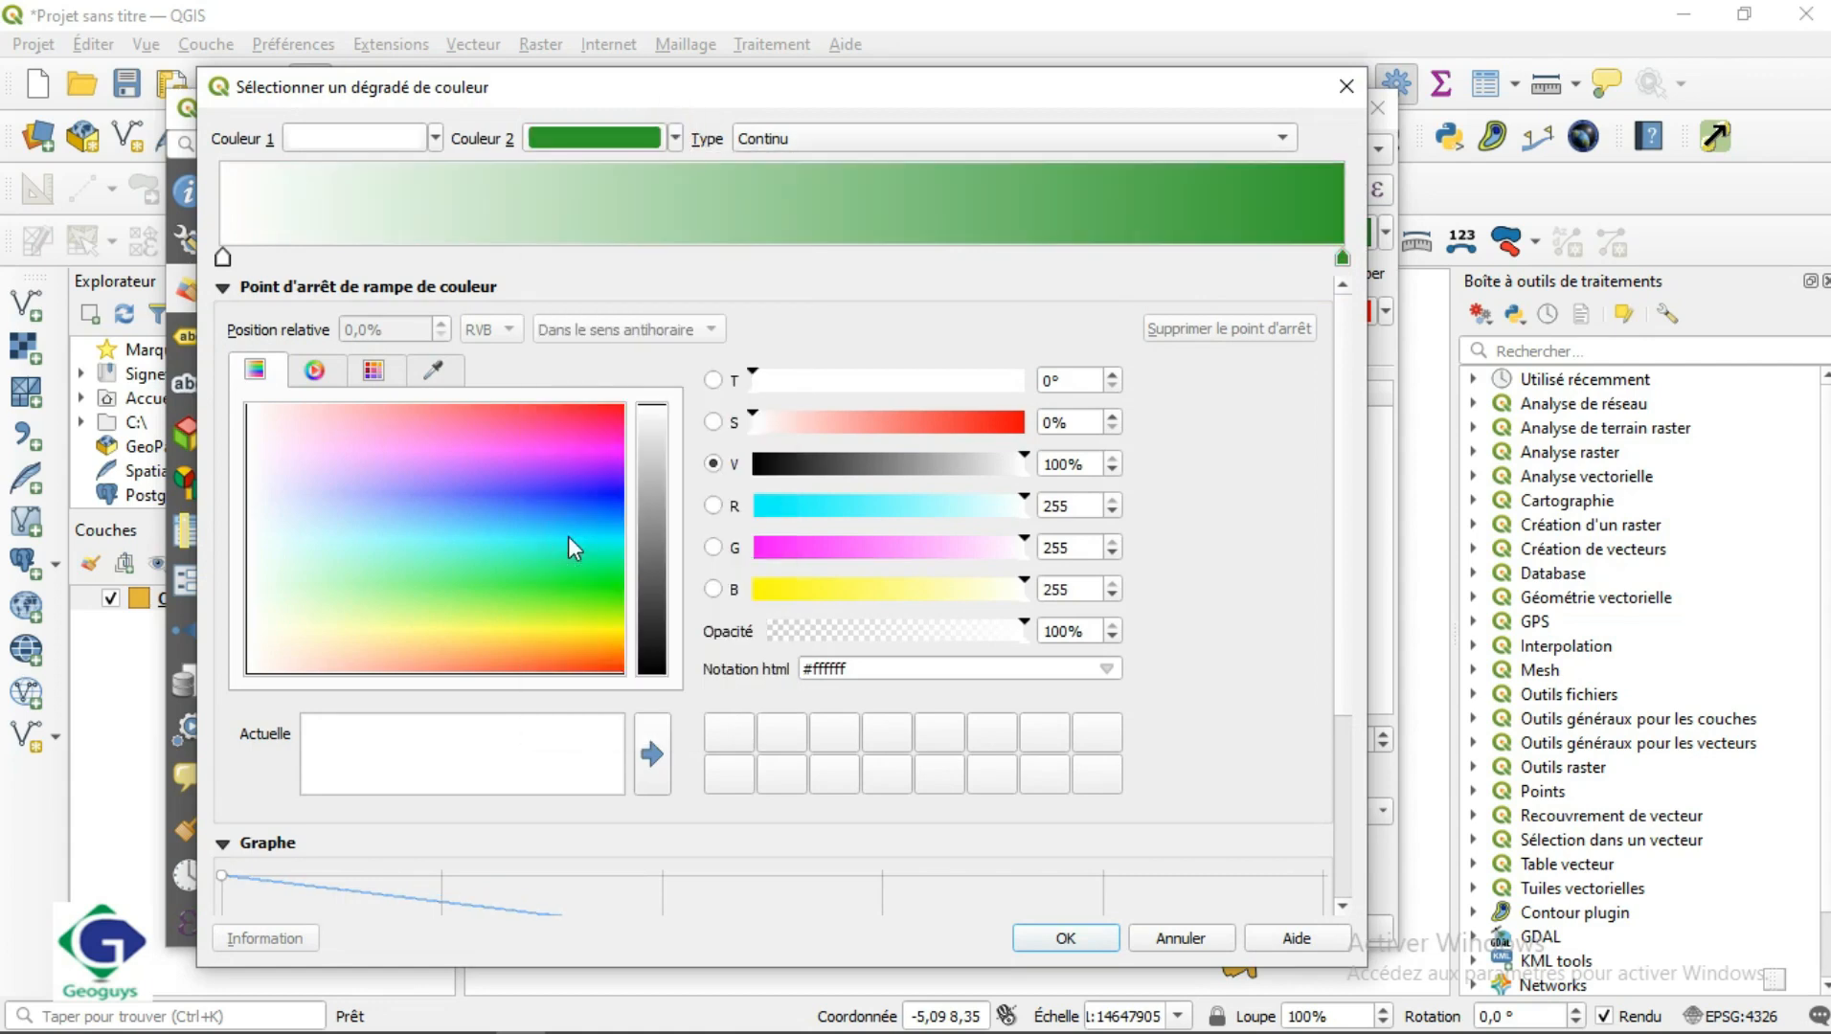
pyautogui.click(1062, 935)
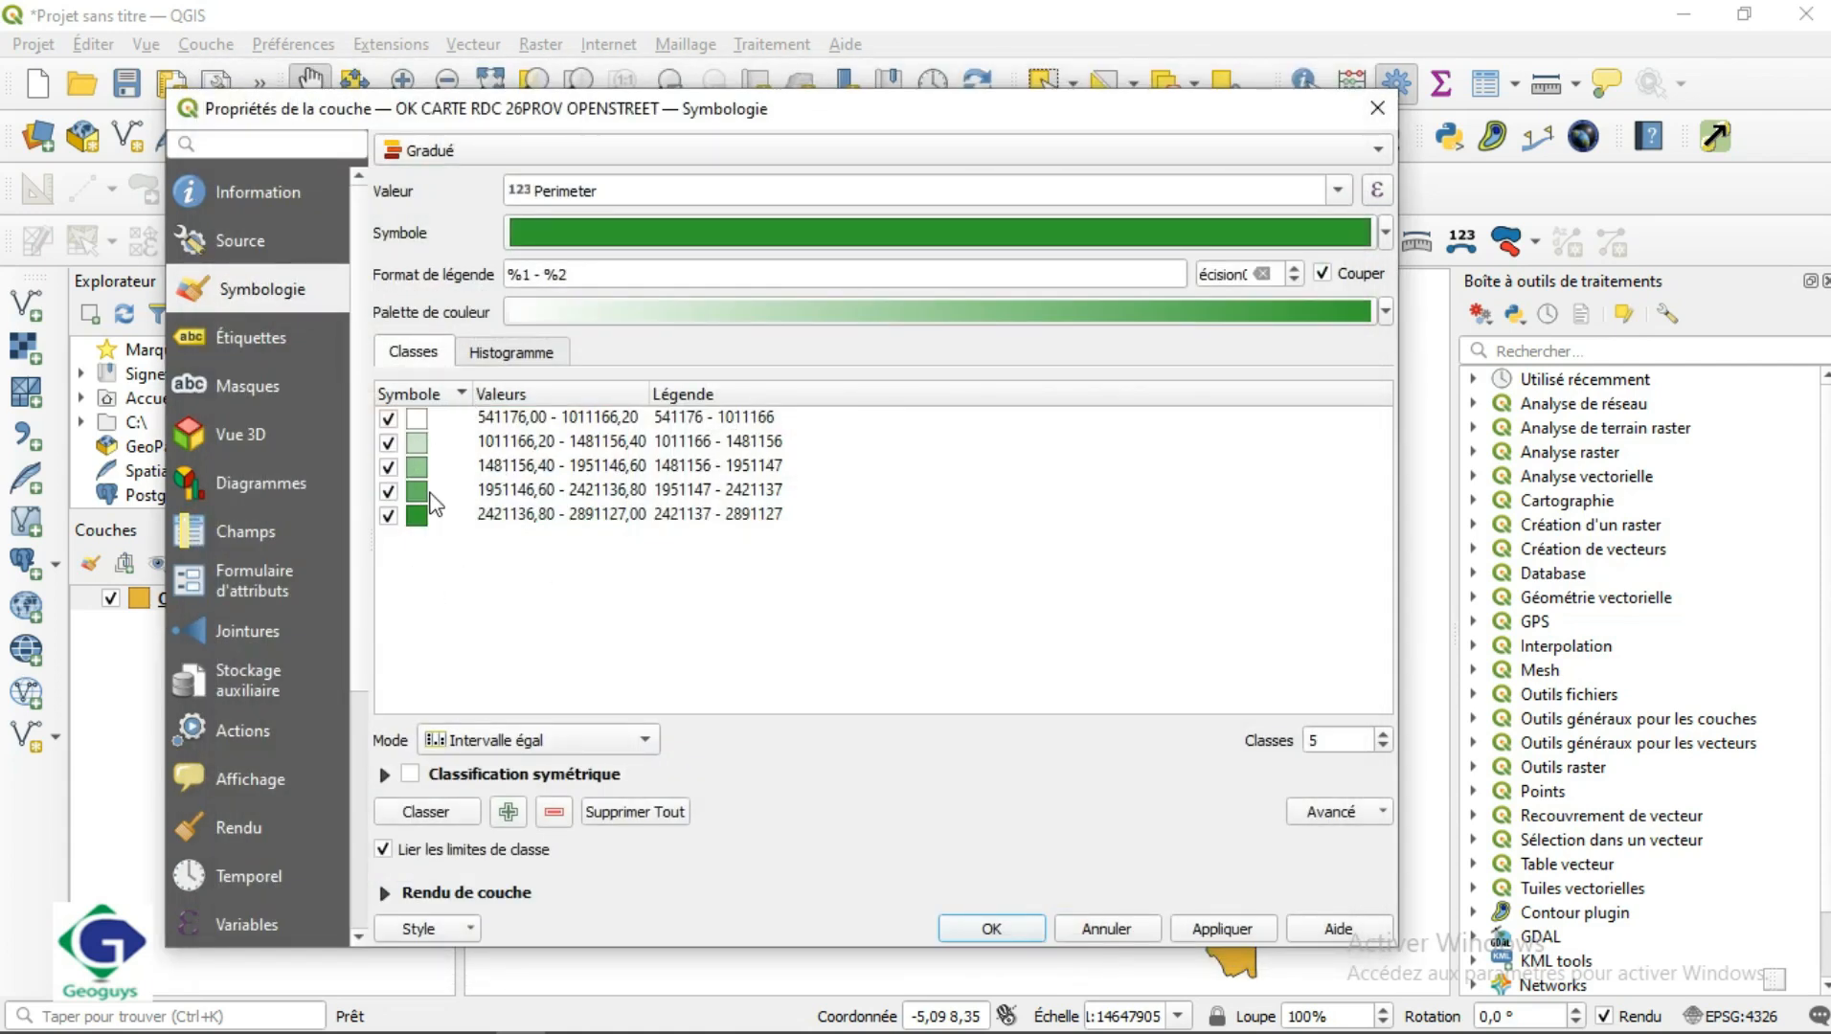
pyautogui.click(1195, 931)
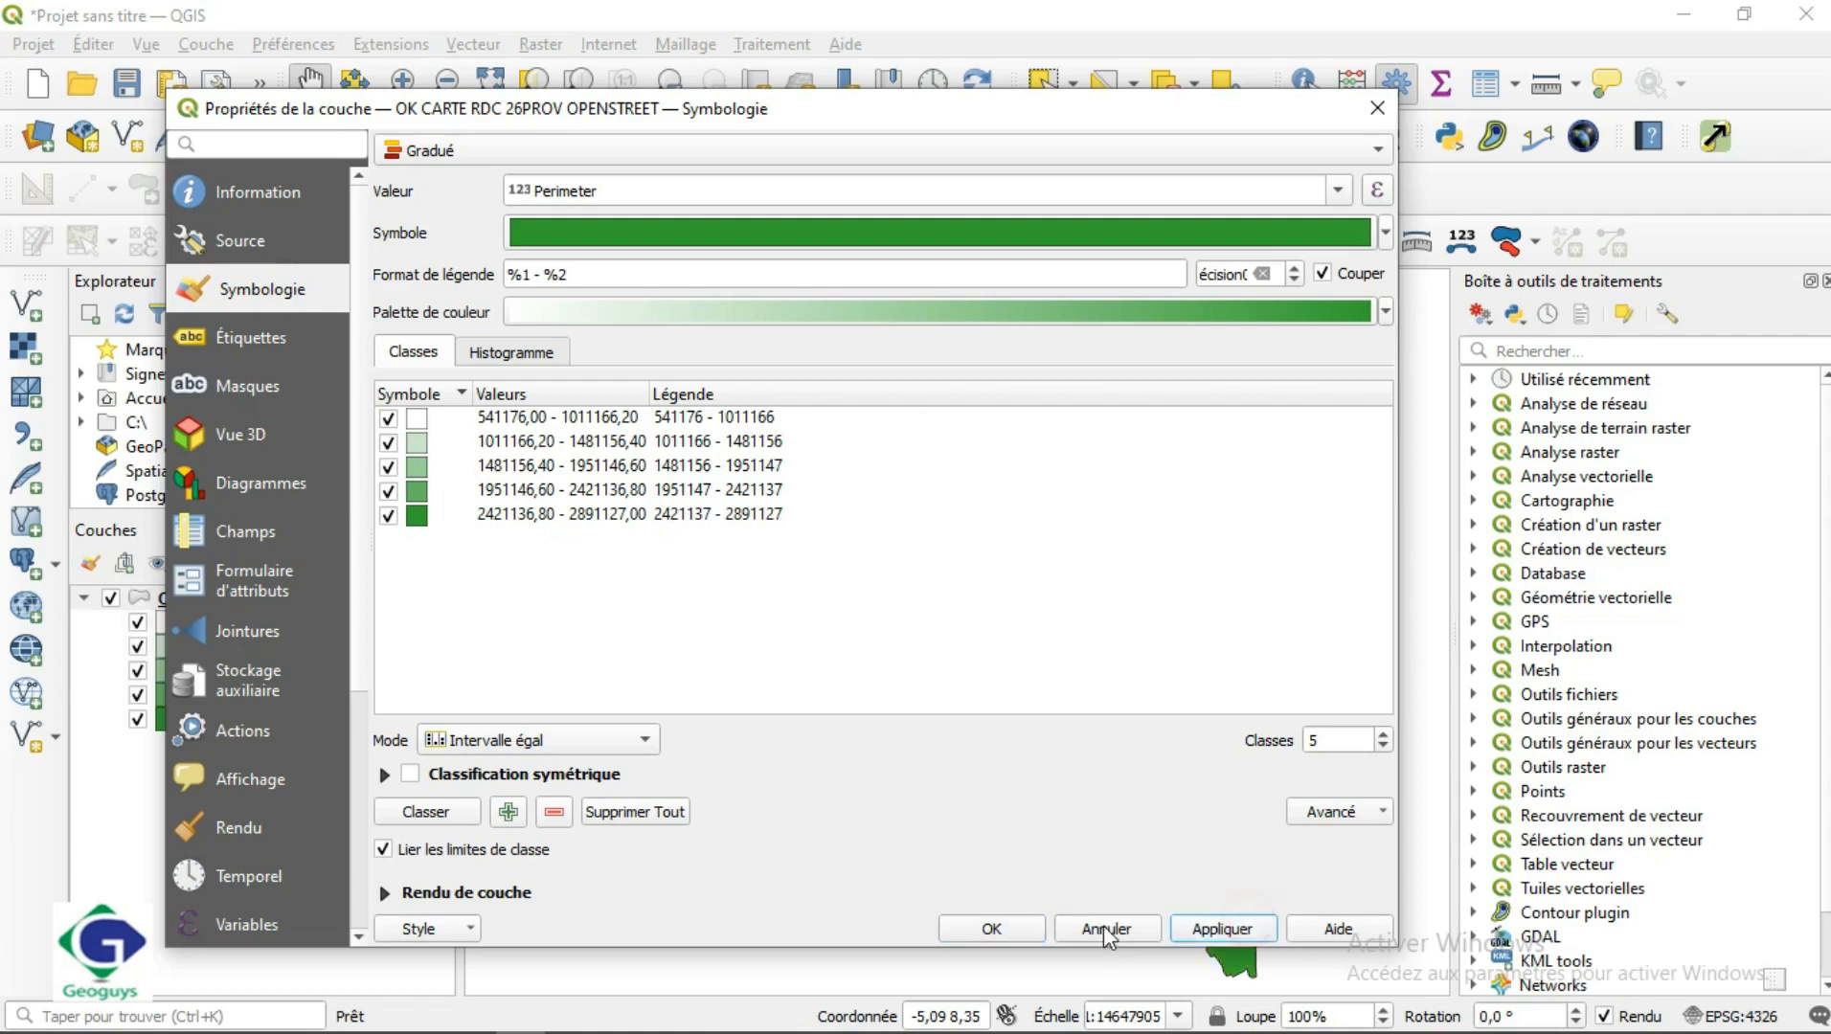
pyautogui.click(1015, 926)
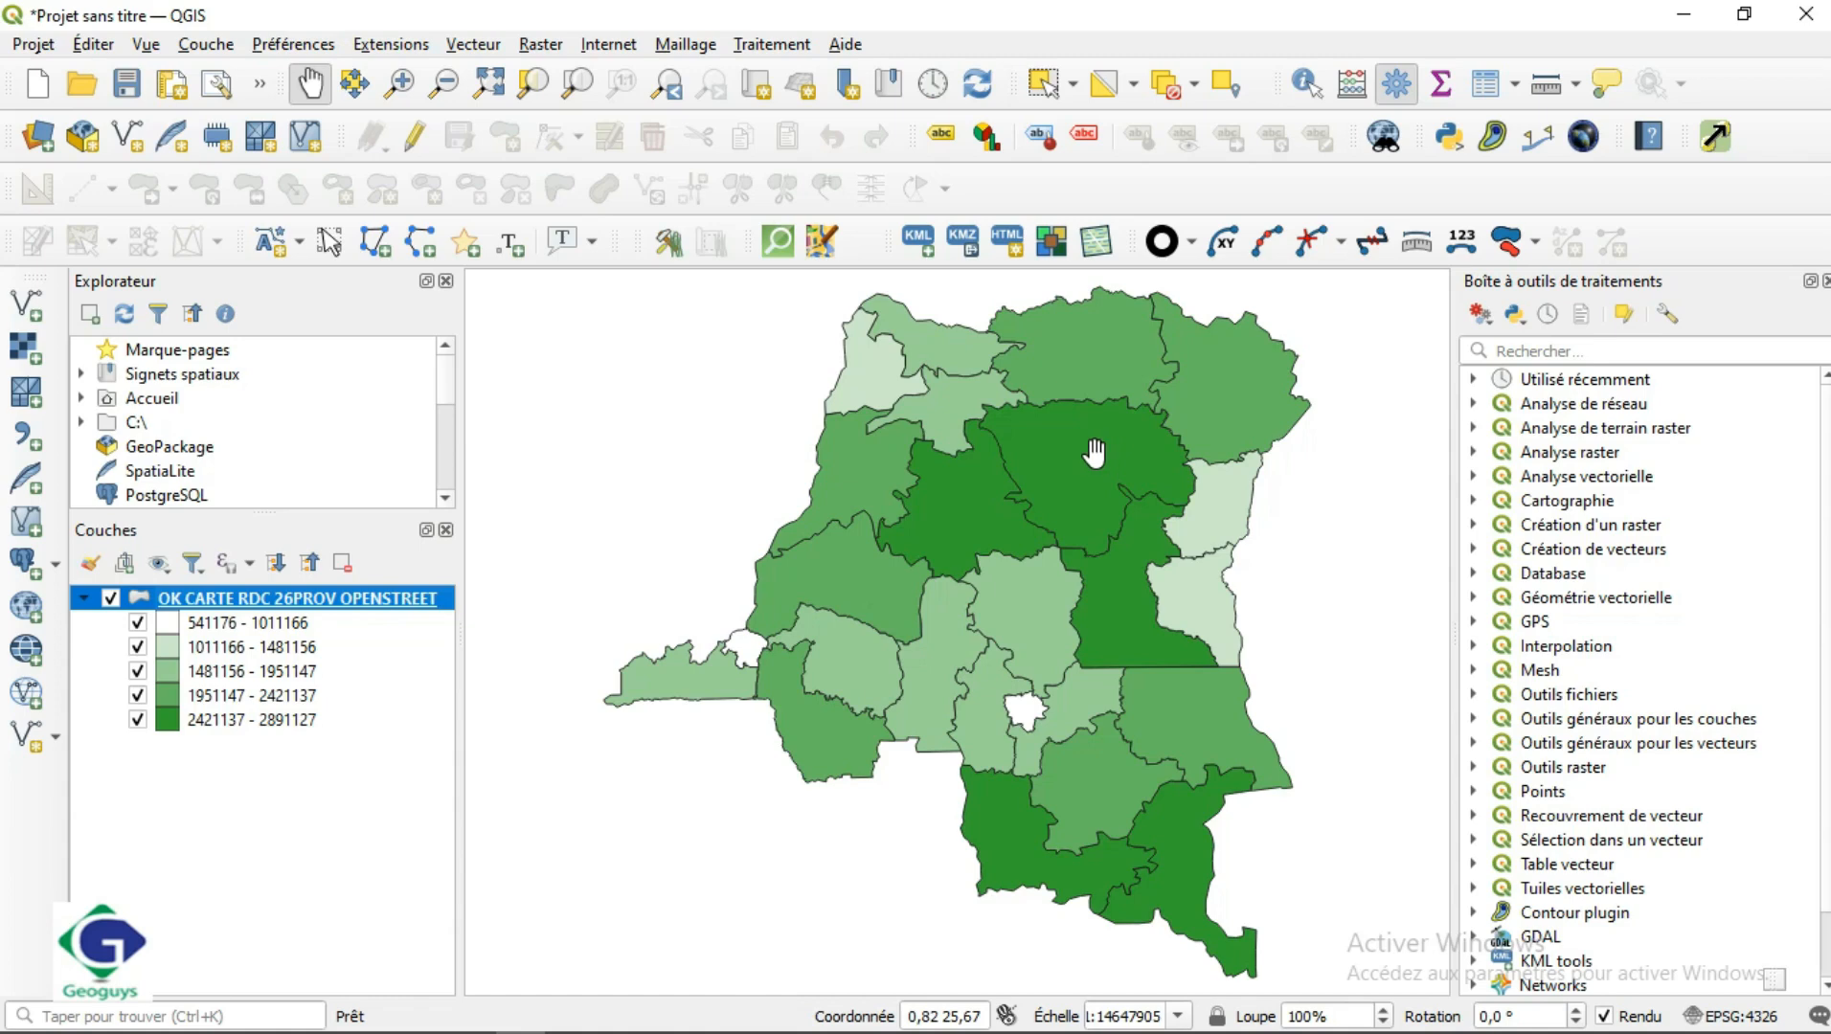
# Switch to Excel by opening the Carte ville RDC file from the desktop, accepting the format warning and dismissing the activation notice
pyautogui.click(1683, 13)
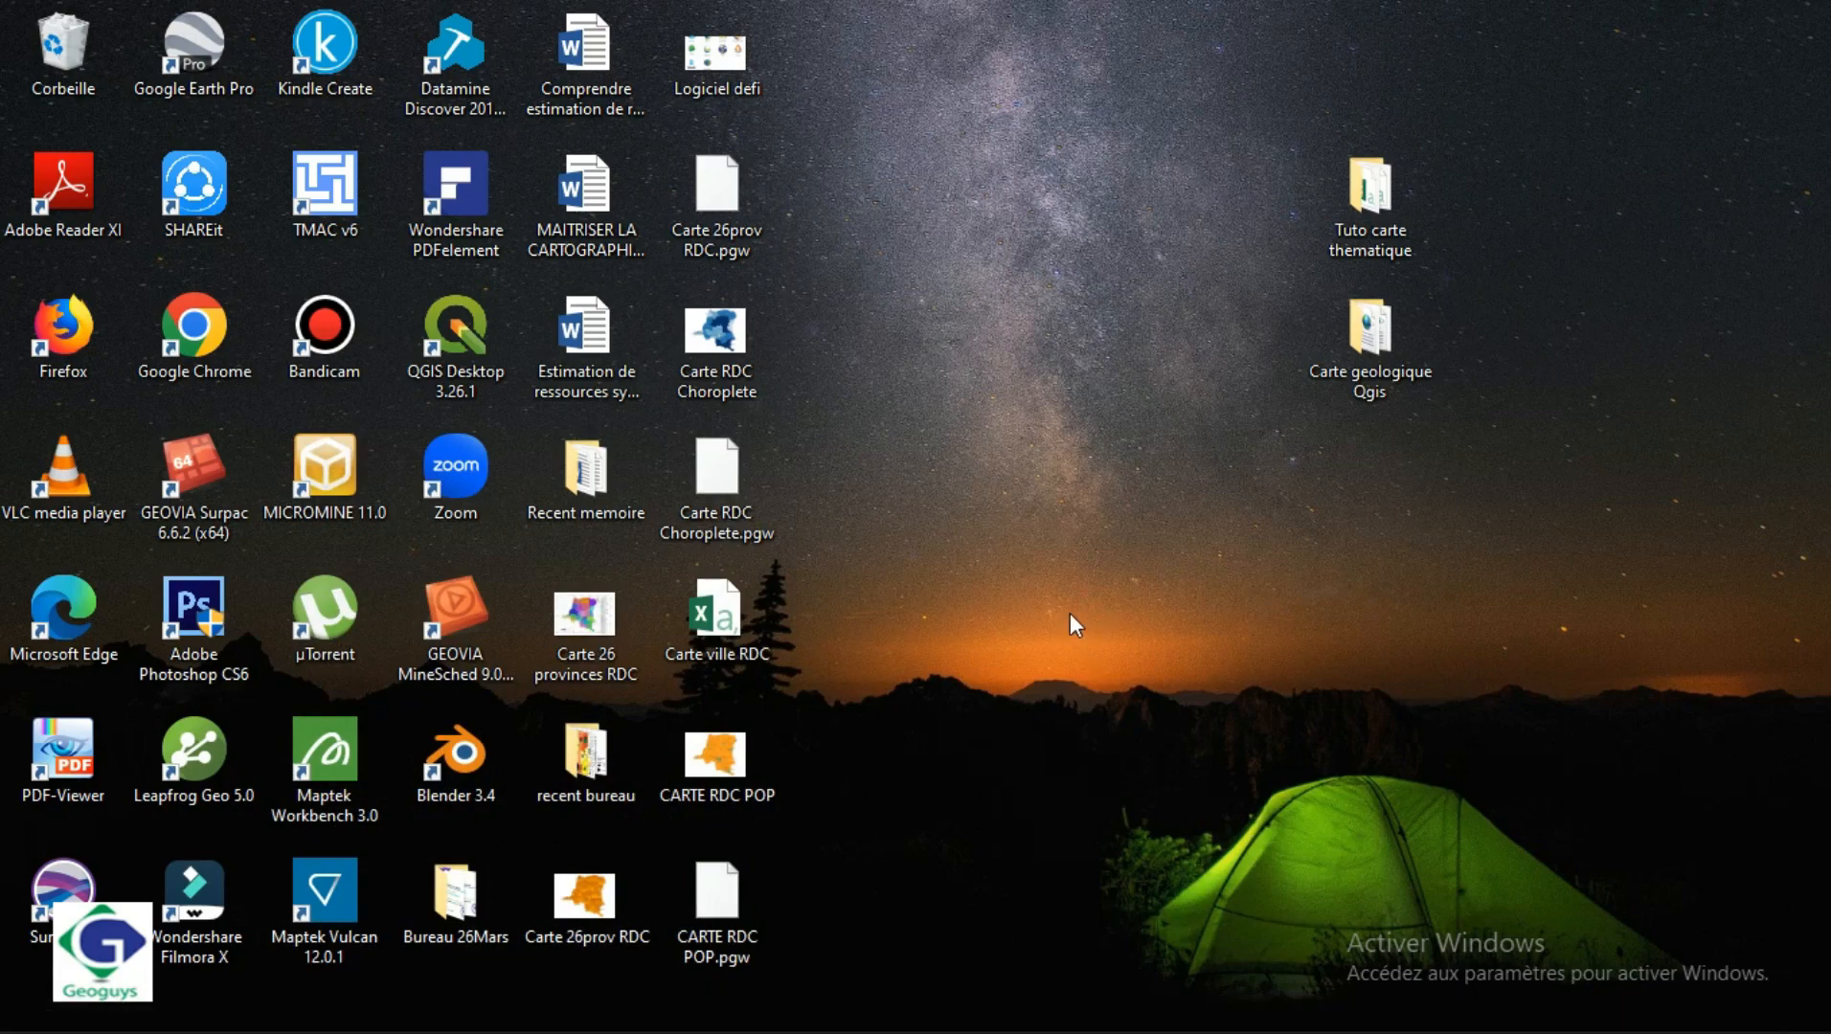
pyautogui.doubleClick(719, 629)
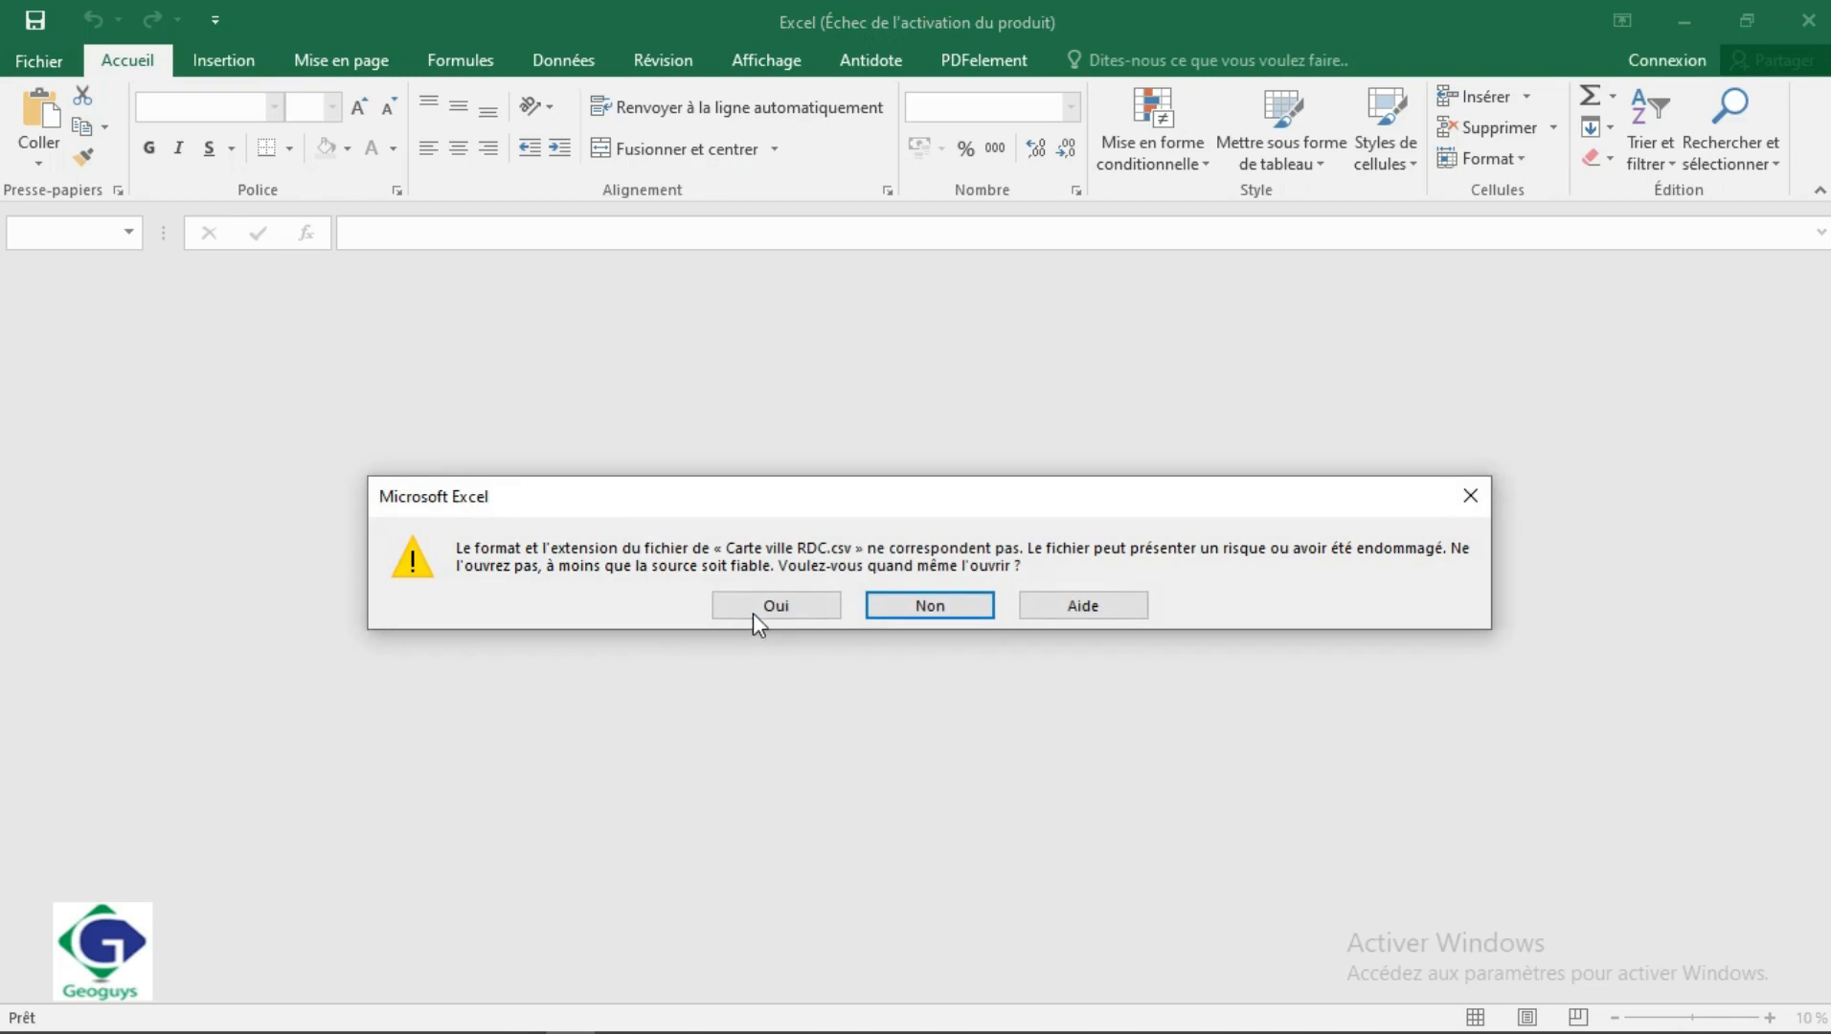
pyautogui.click(752, 612)
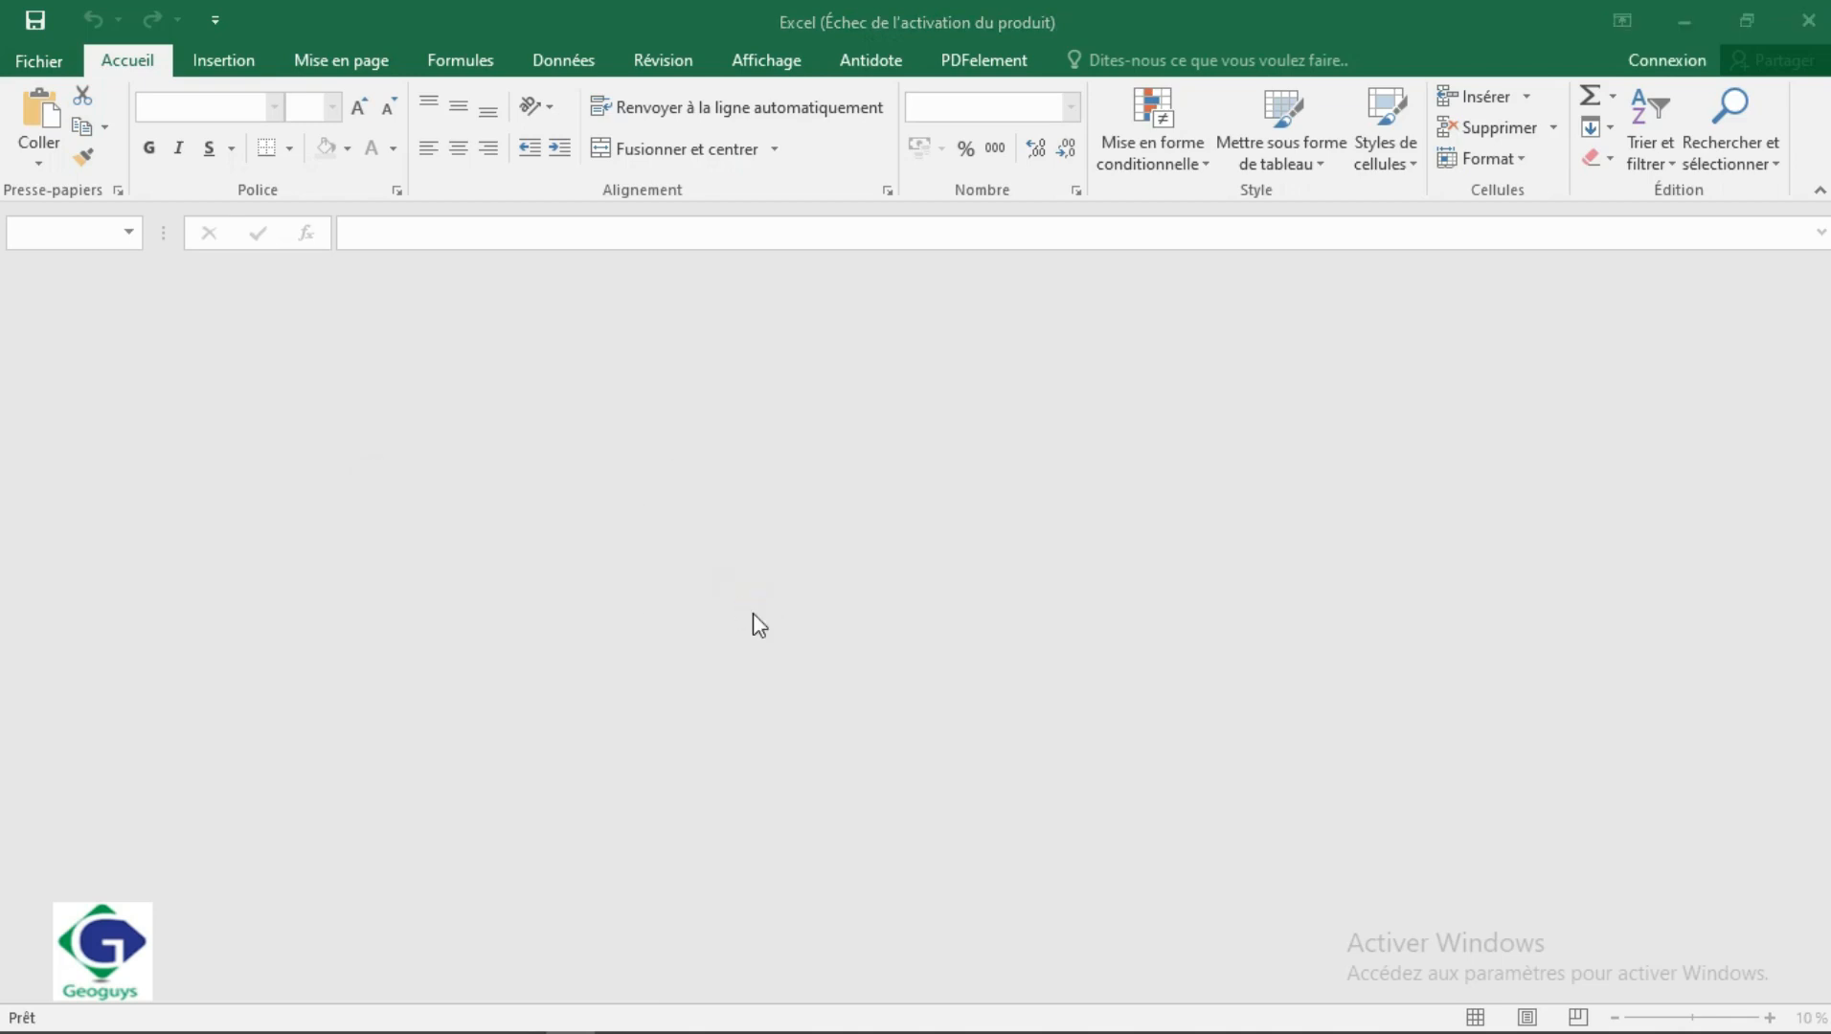
pyautogui.click(756, 619)
pyautogui.click(860, 600)
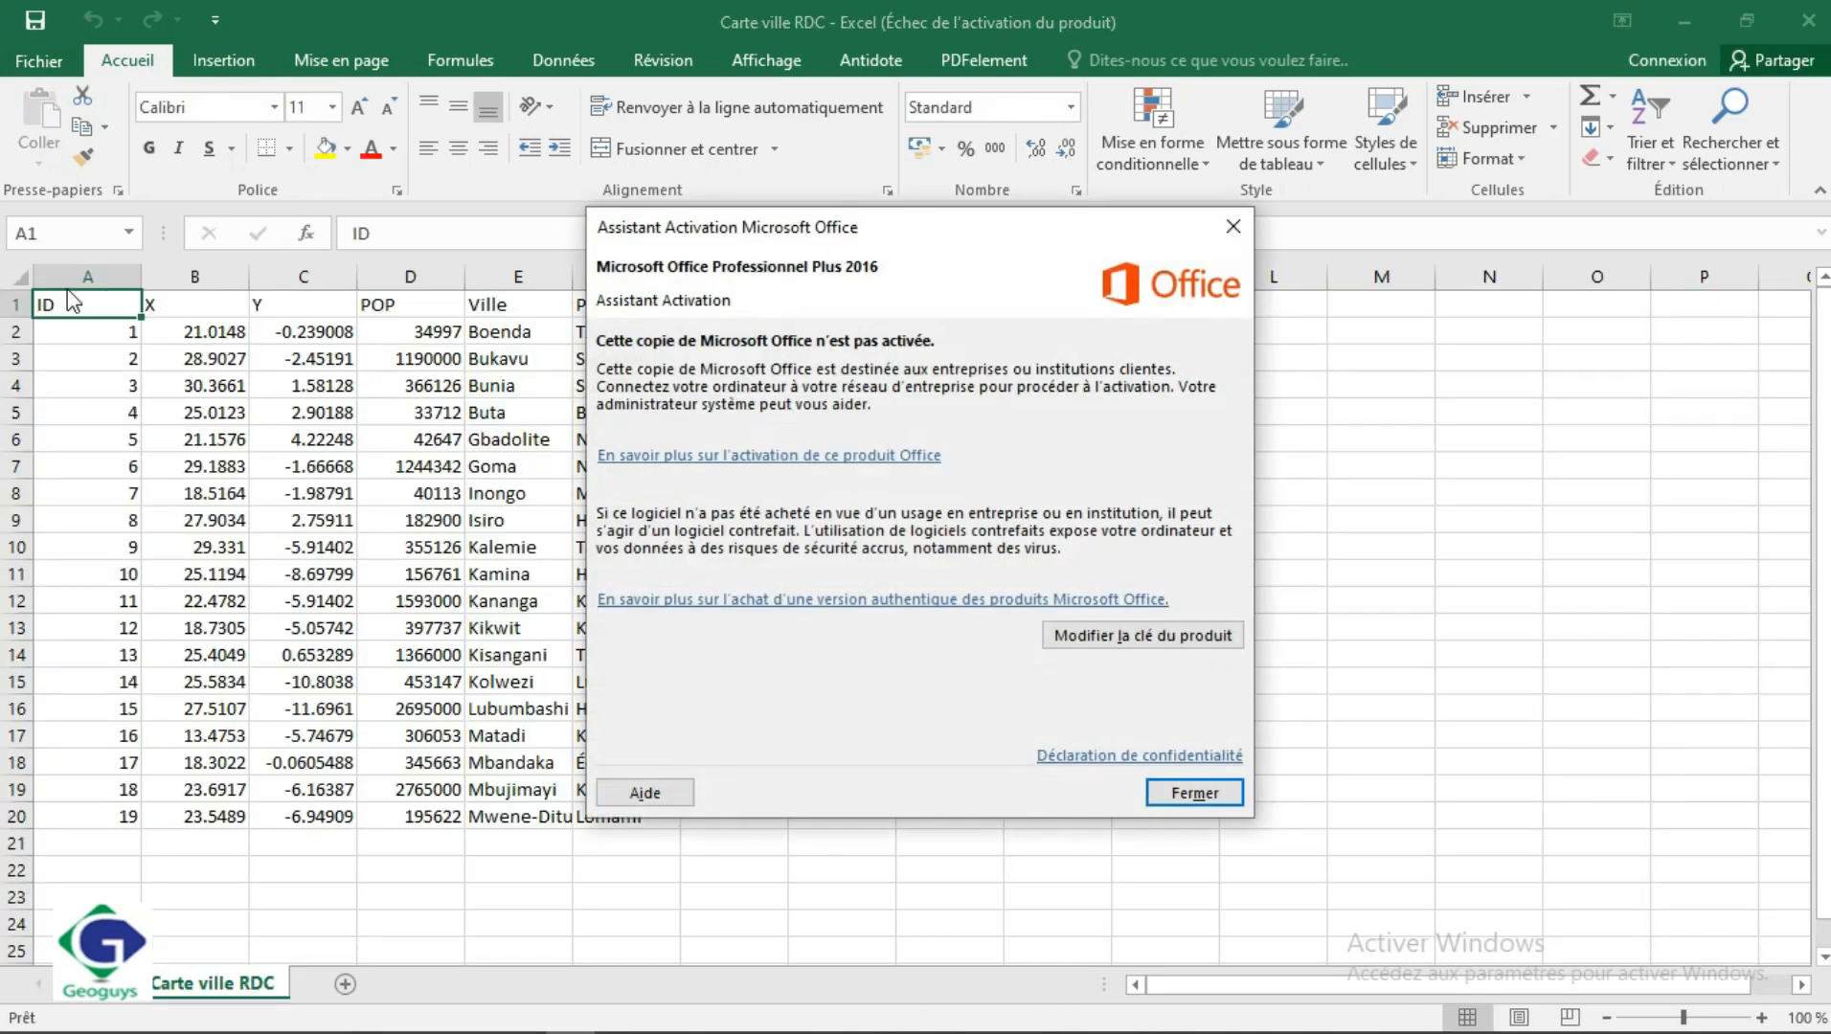
pyautogui.click(1182, 801)
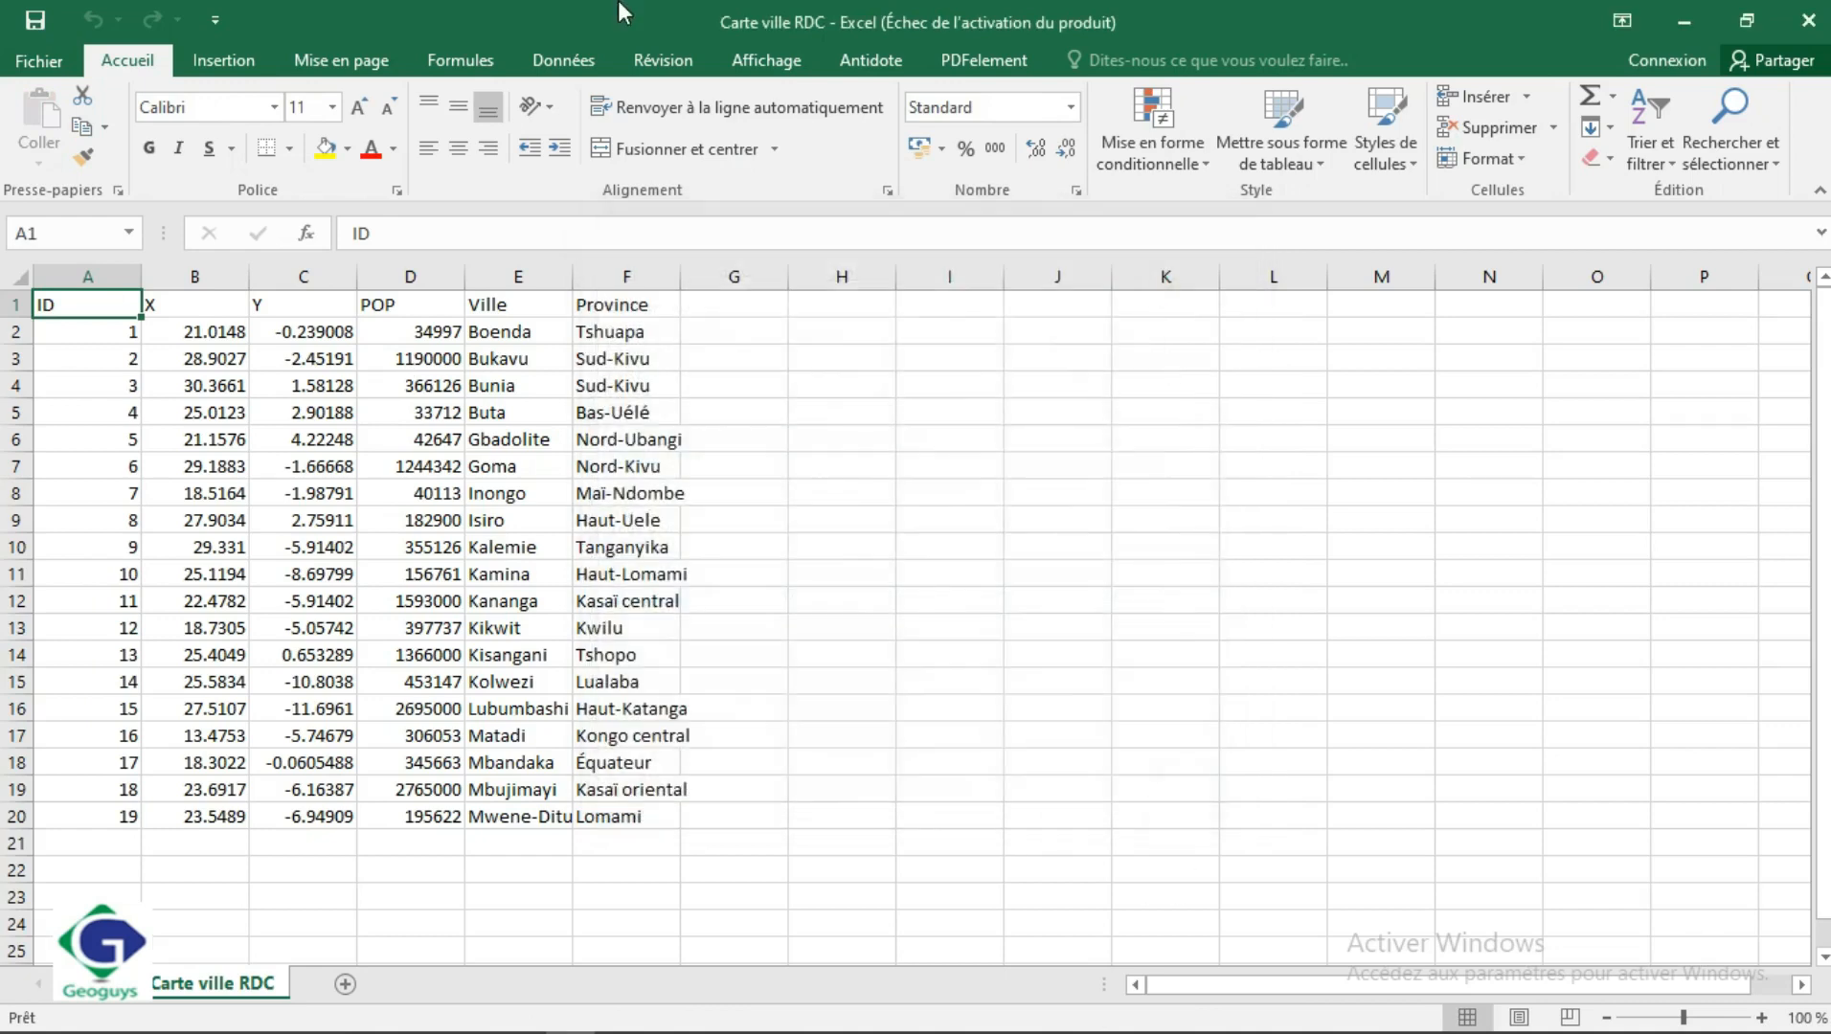
# Examine the Ville, X, Y and POP columns of the city table, close the workbook and return to QGIS
pyautogui.click(518, 274)
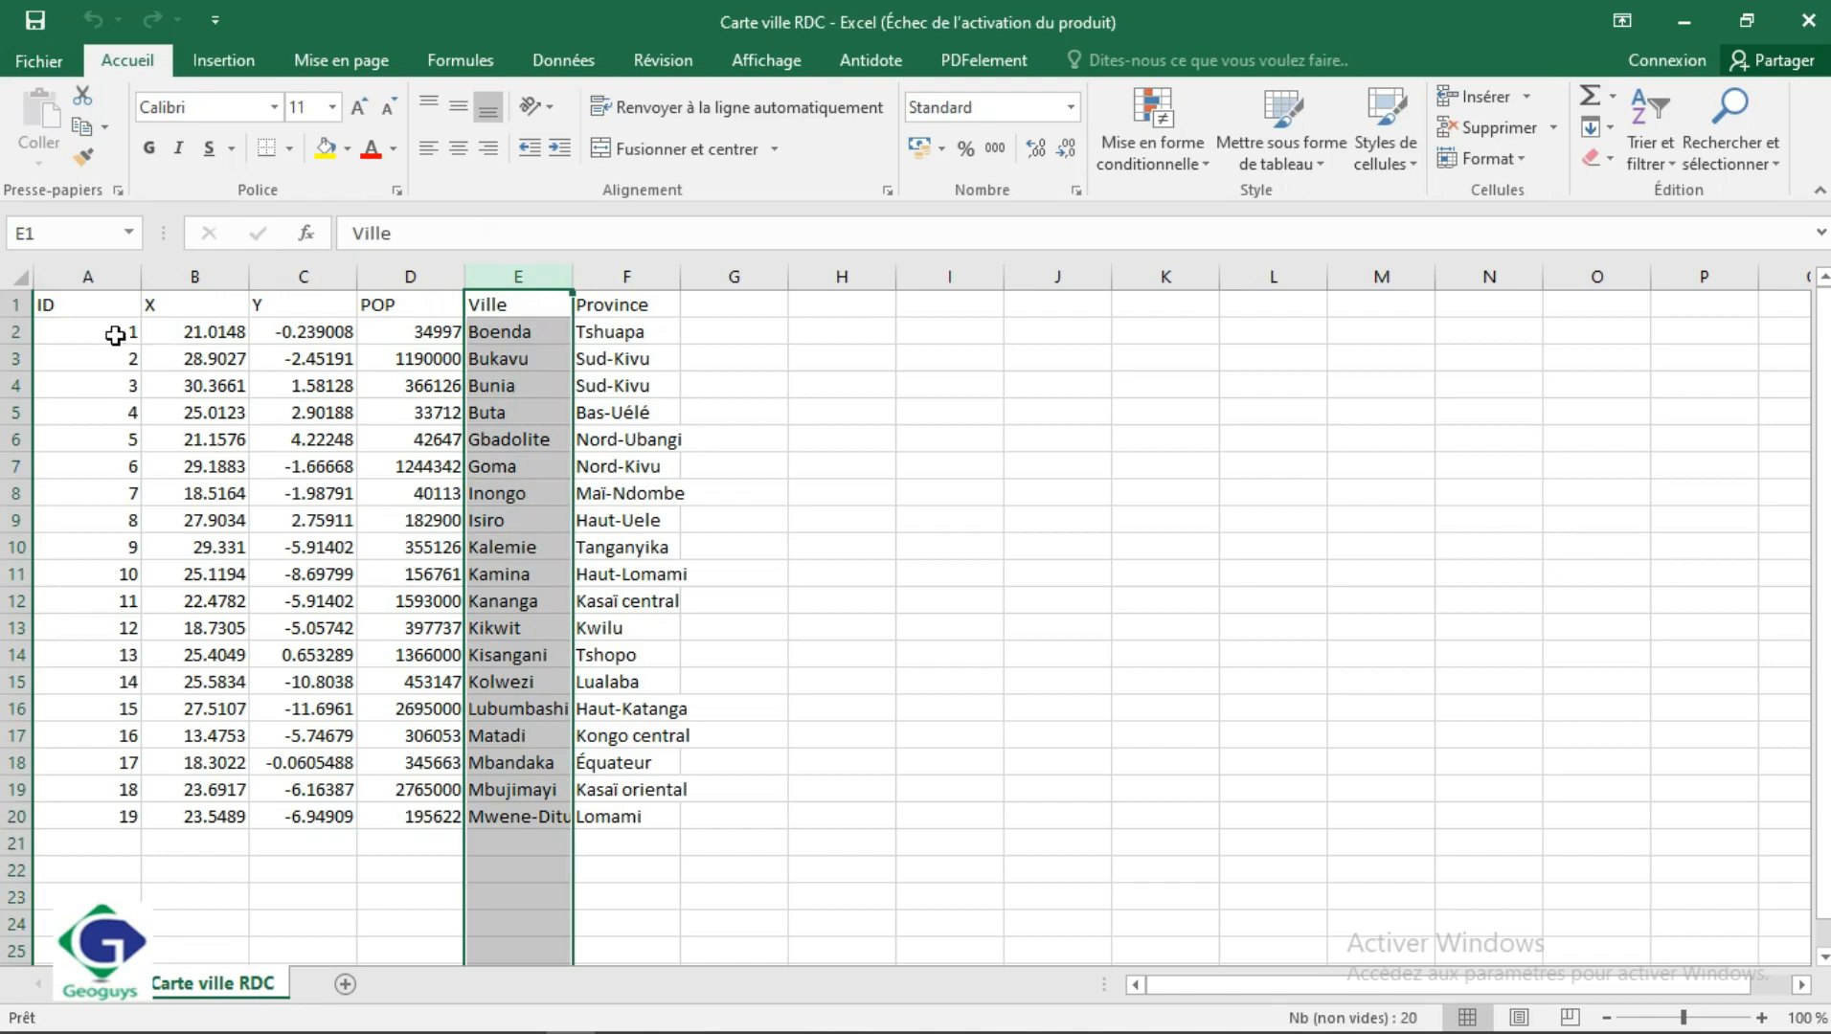
pyautogui.click(184, 273)
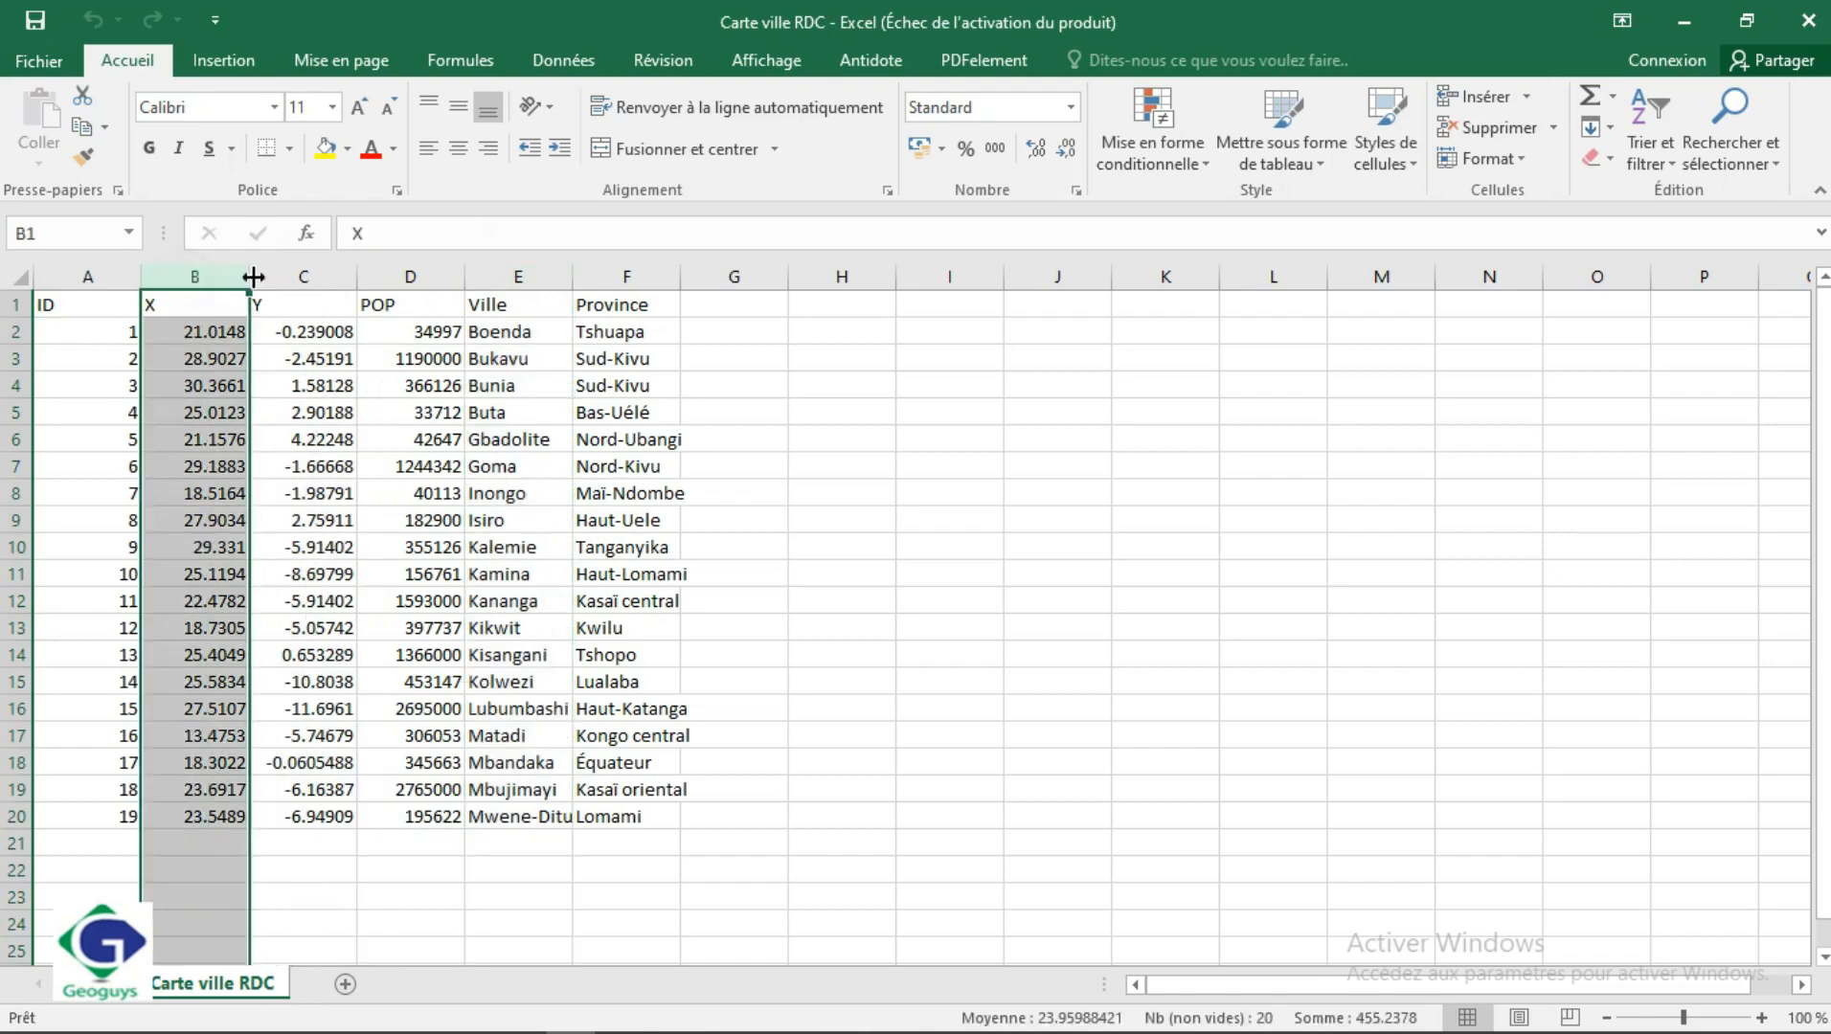
pyautogui.click(316, 274)
pyautogui.click(230, 274)
pyautogui.click(280, 275)
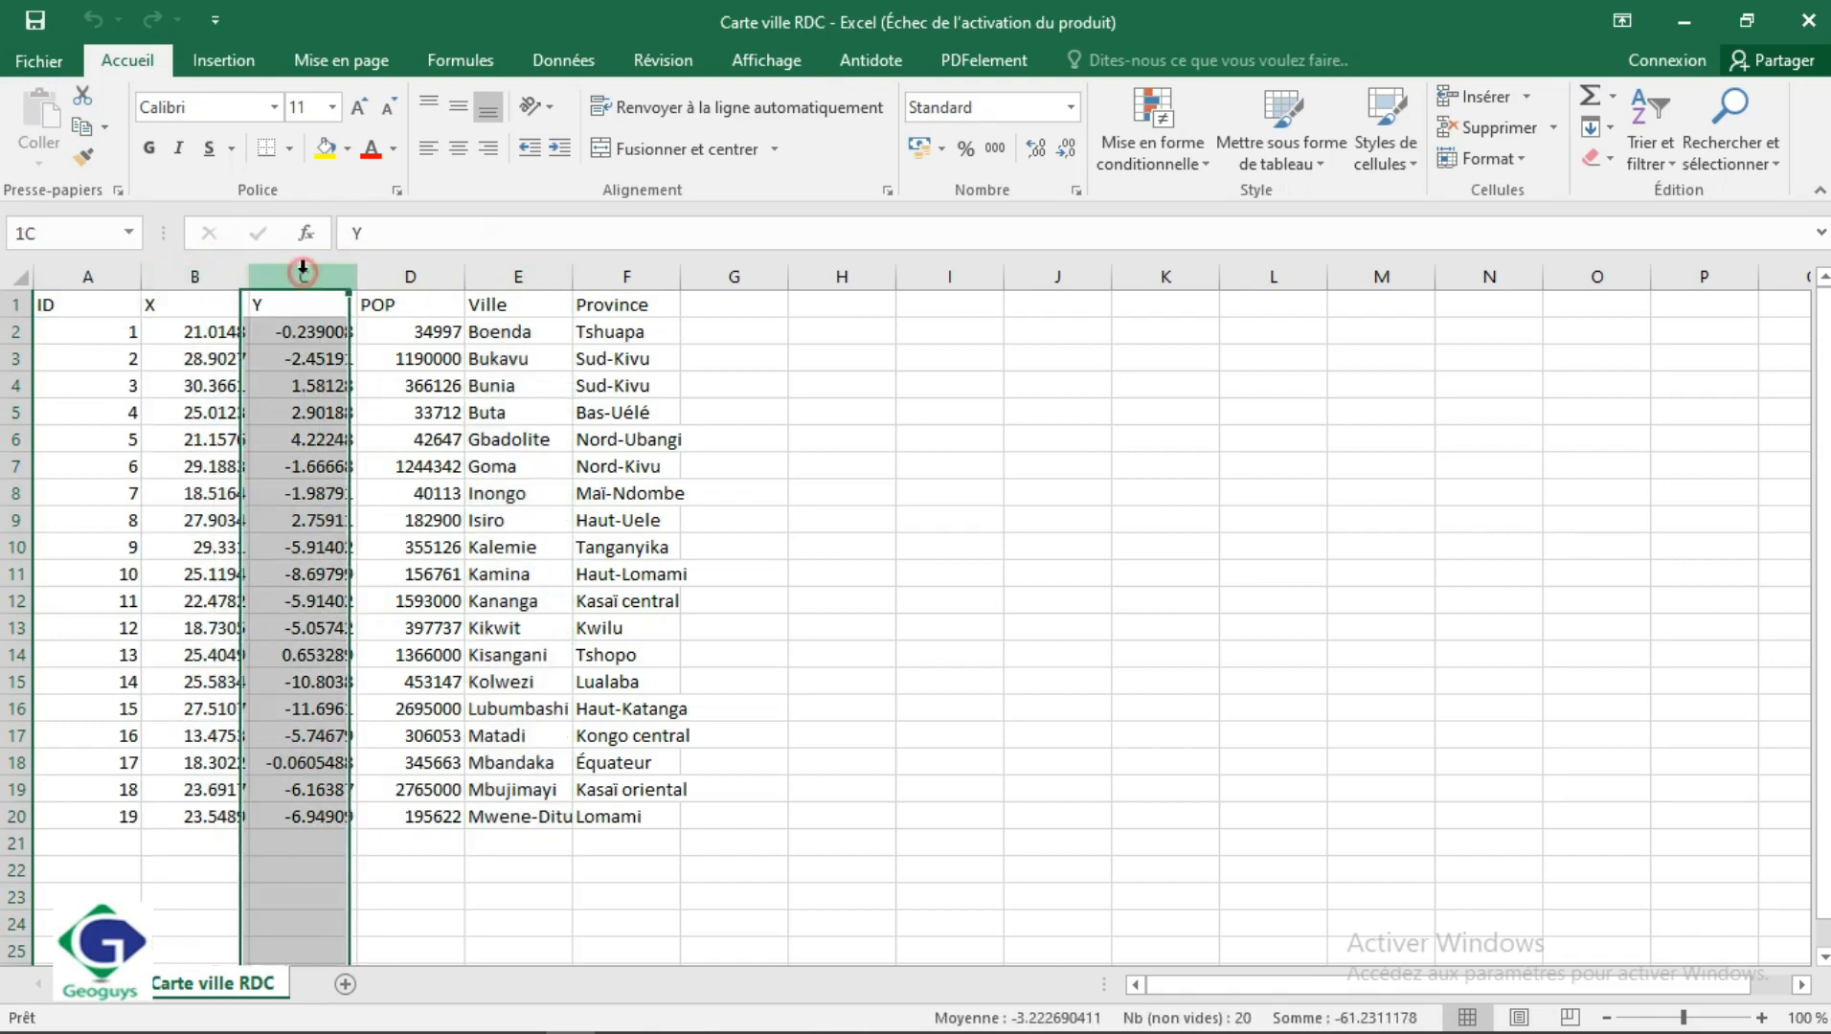
pyautogui.click(525, 275)
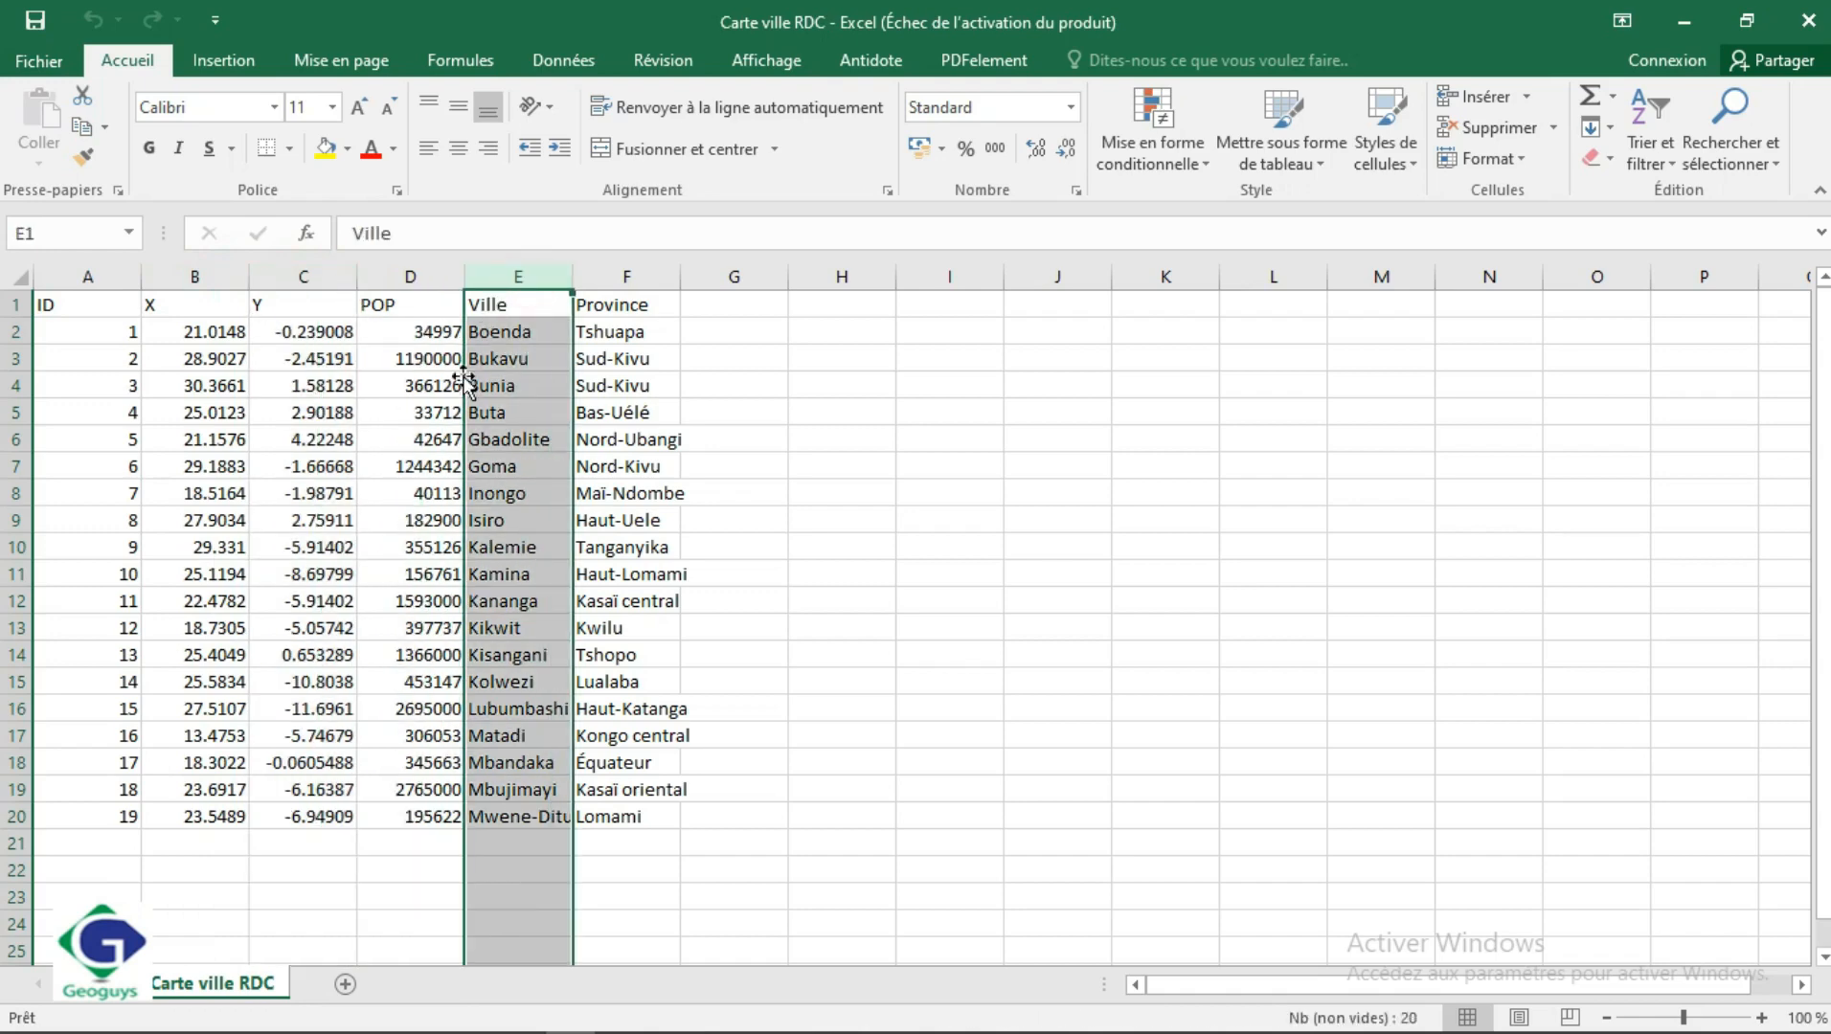
pyautogui.click(407, 275)
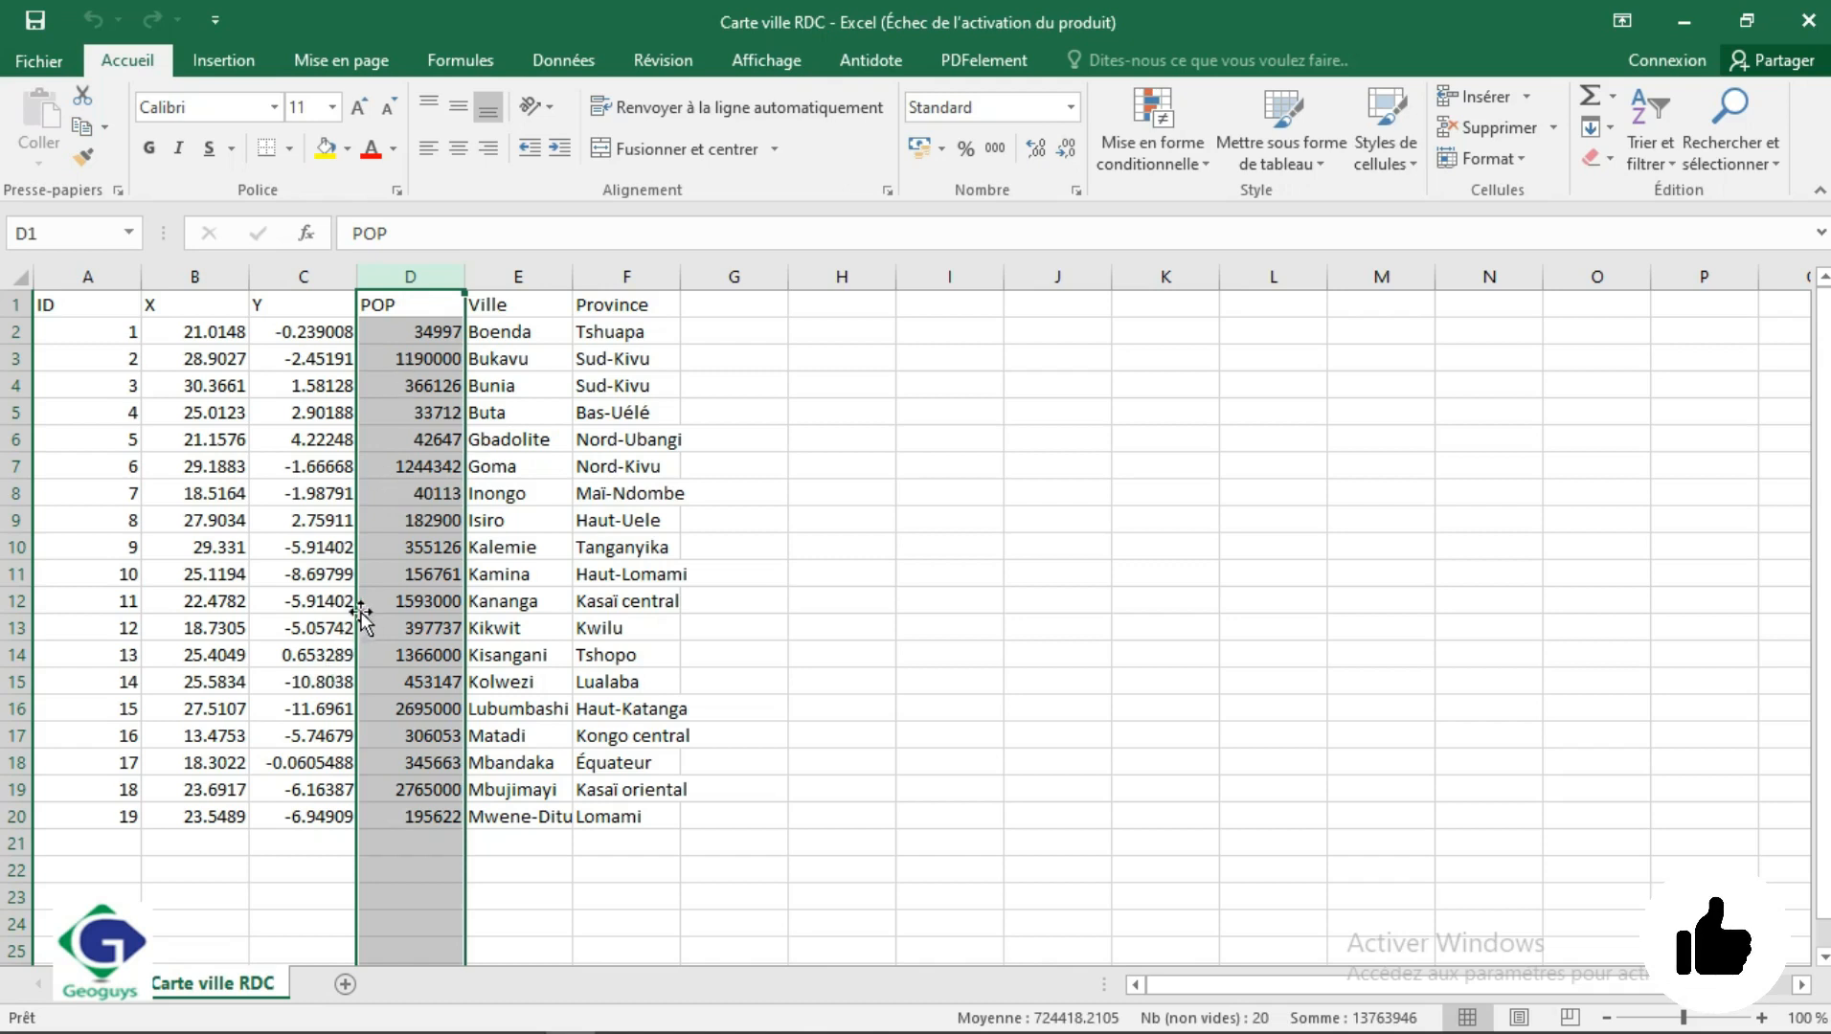
pyautogui.click(1821, 26)
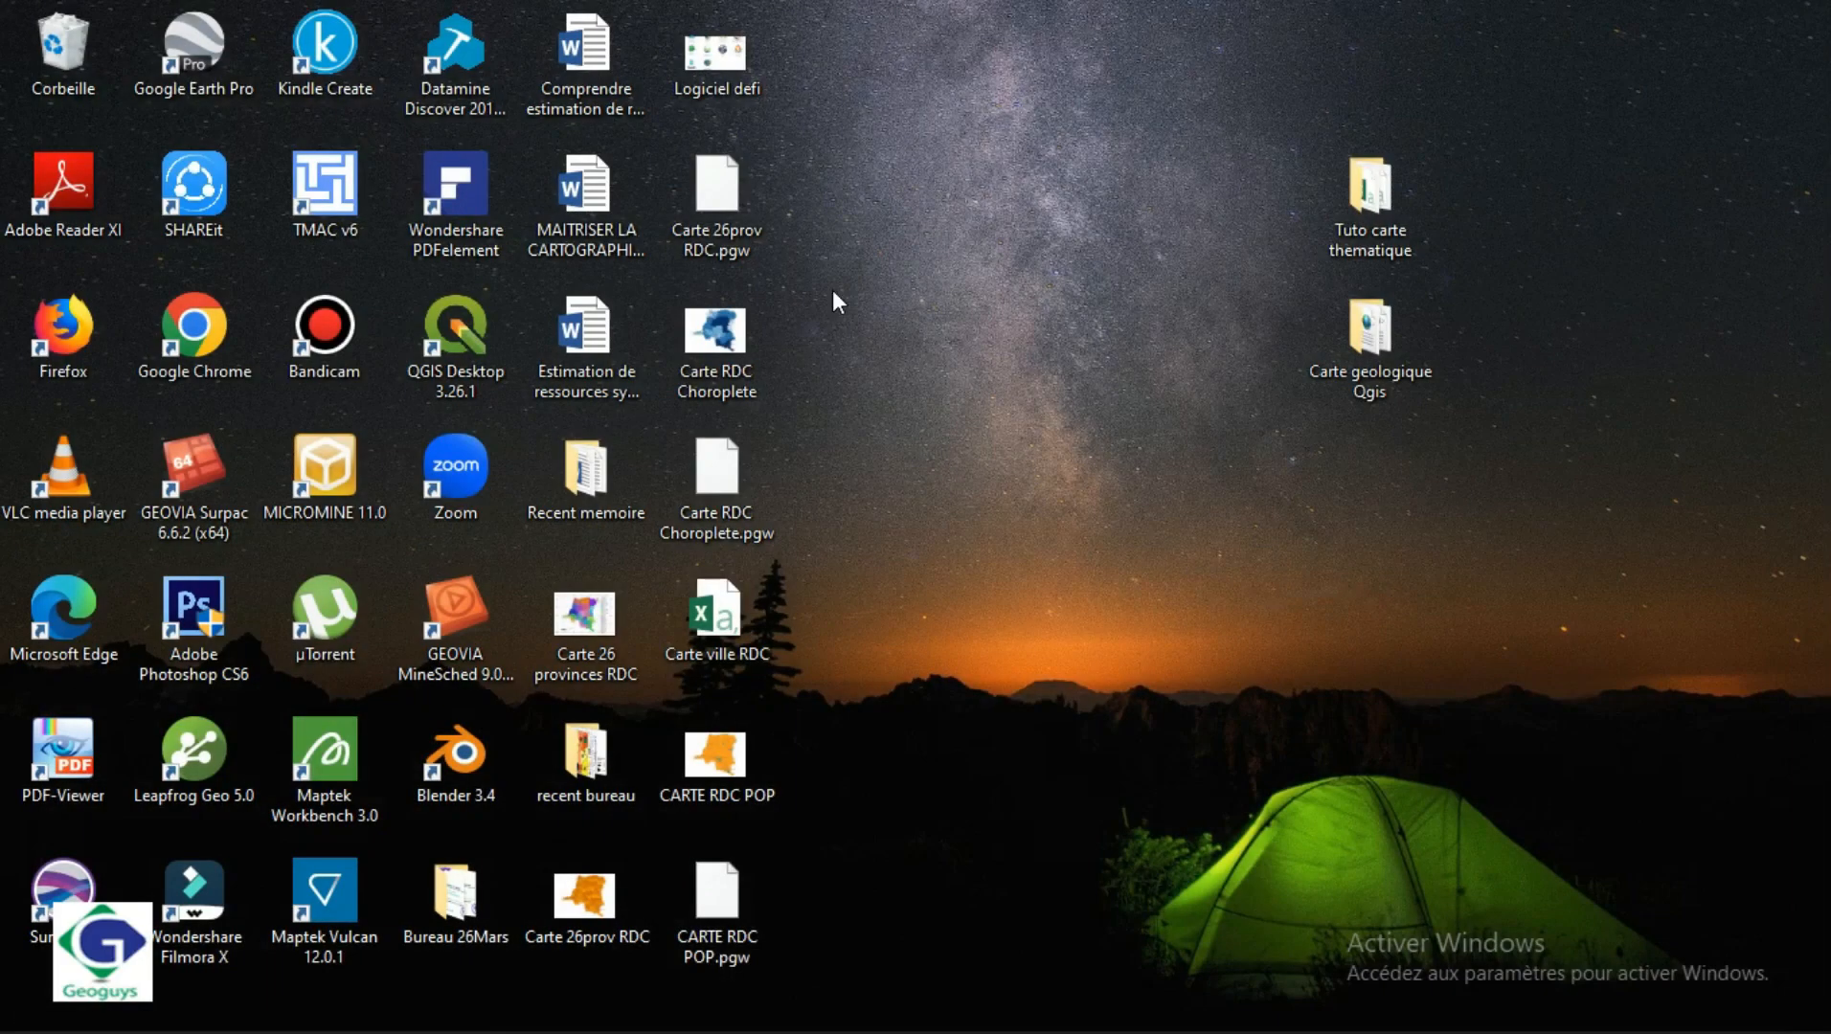
pyautogui.moveTo(594, 1032)
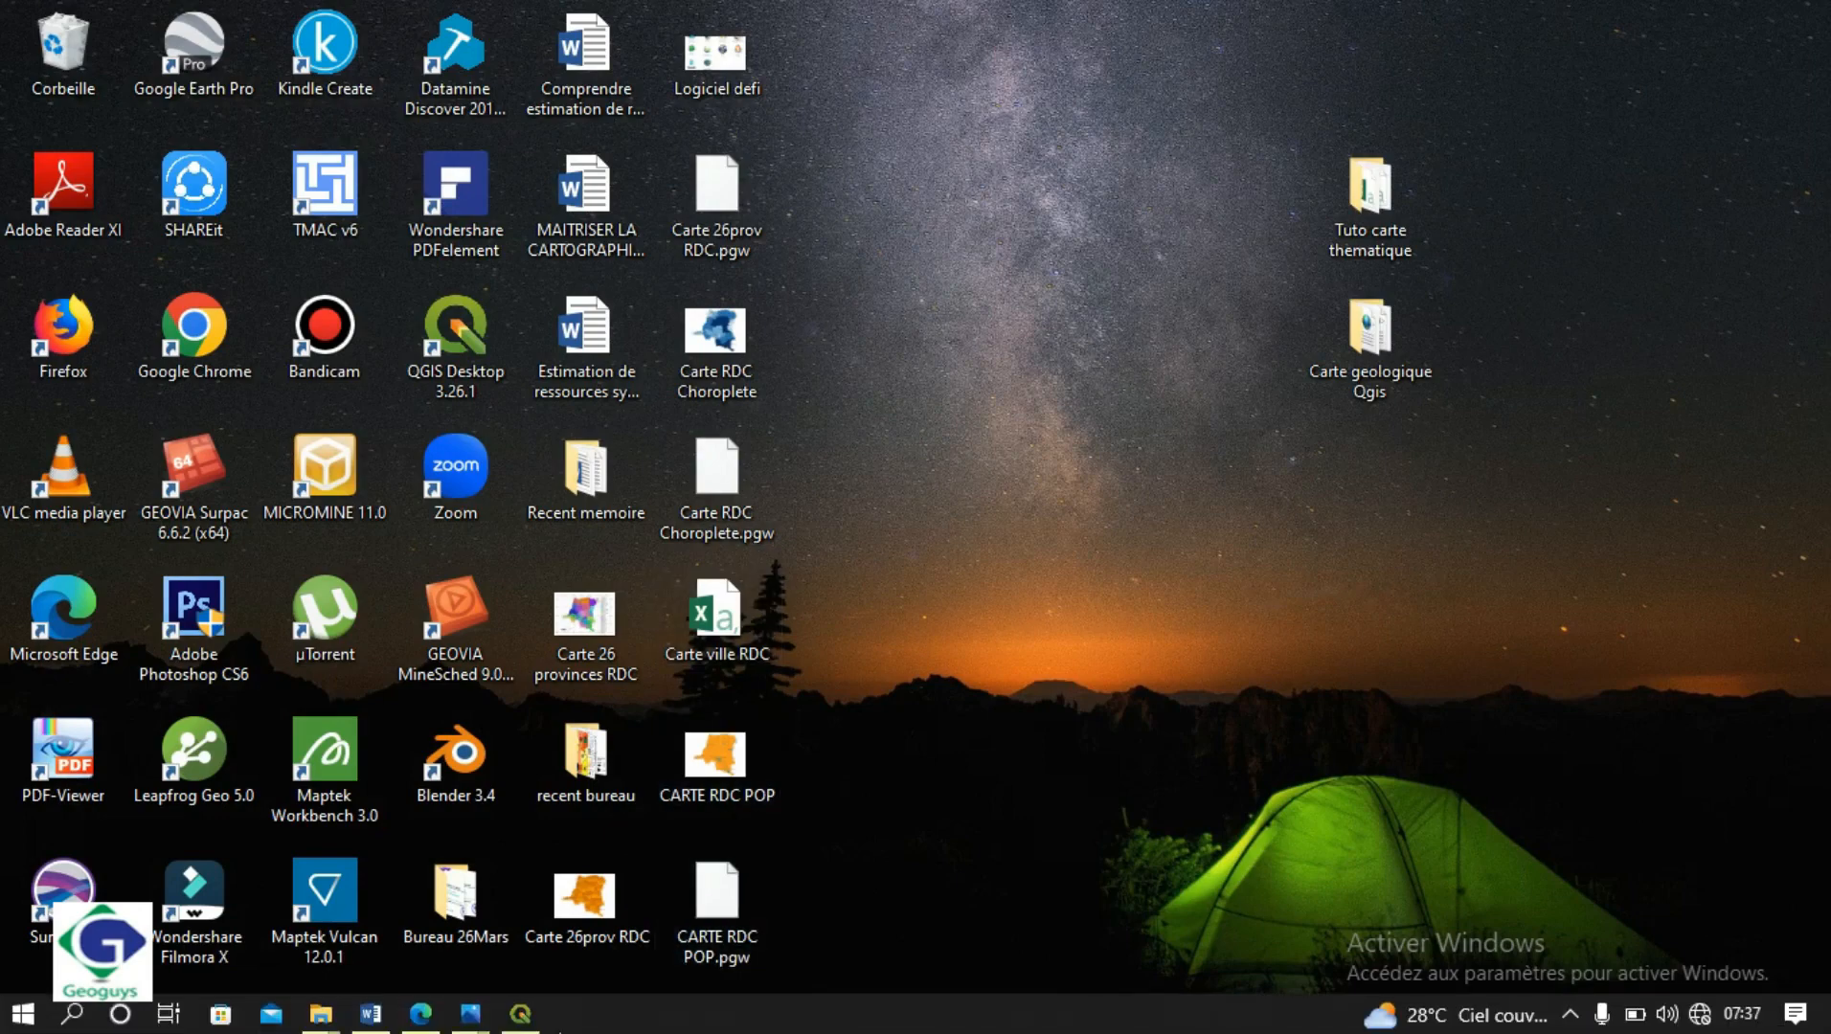
pyautogui.click(519, 1013)
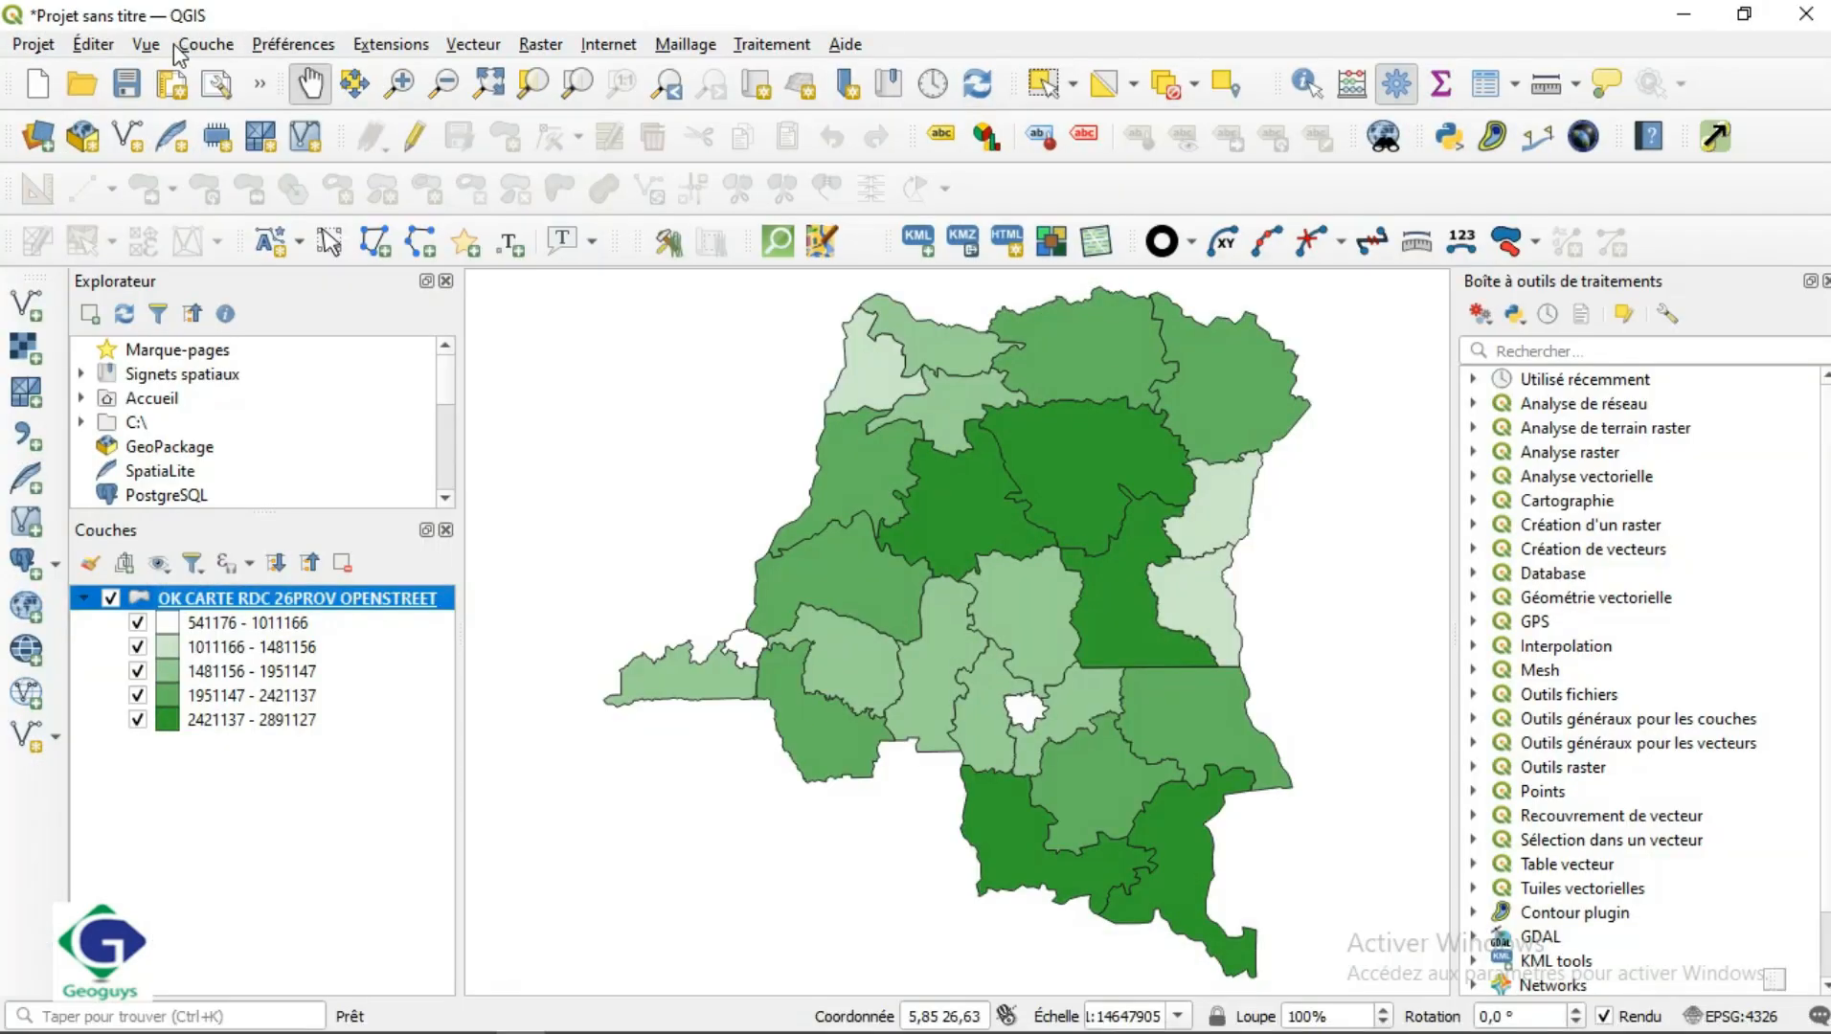
# Start adding a delimited text layer and choose Carte ville RDC.csv from the desktop as its source file
pyautogui.click(200, 48)
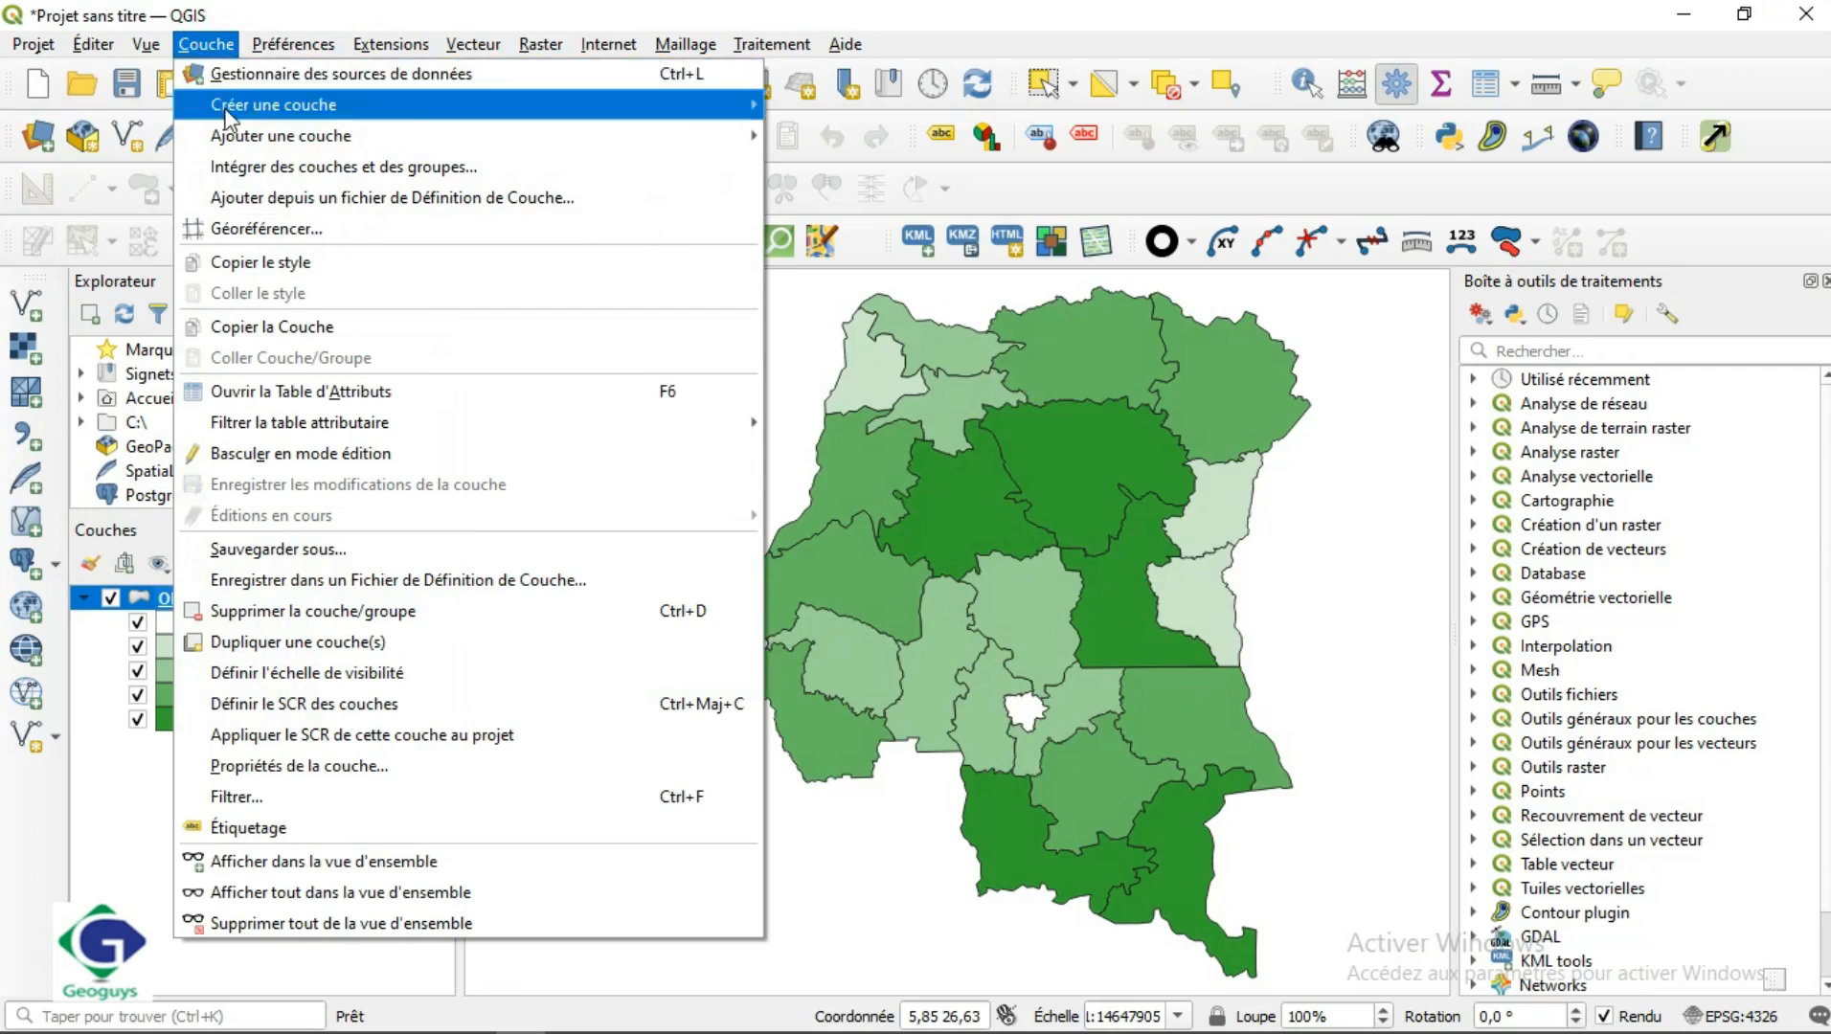
pyautogui.moveTo(383, 149)
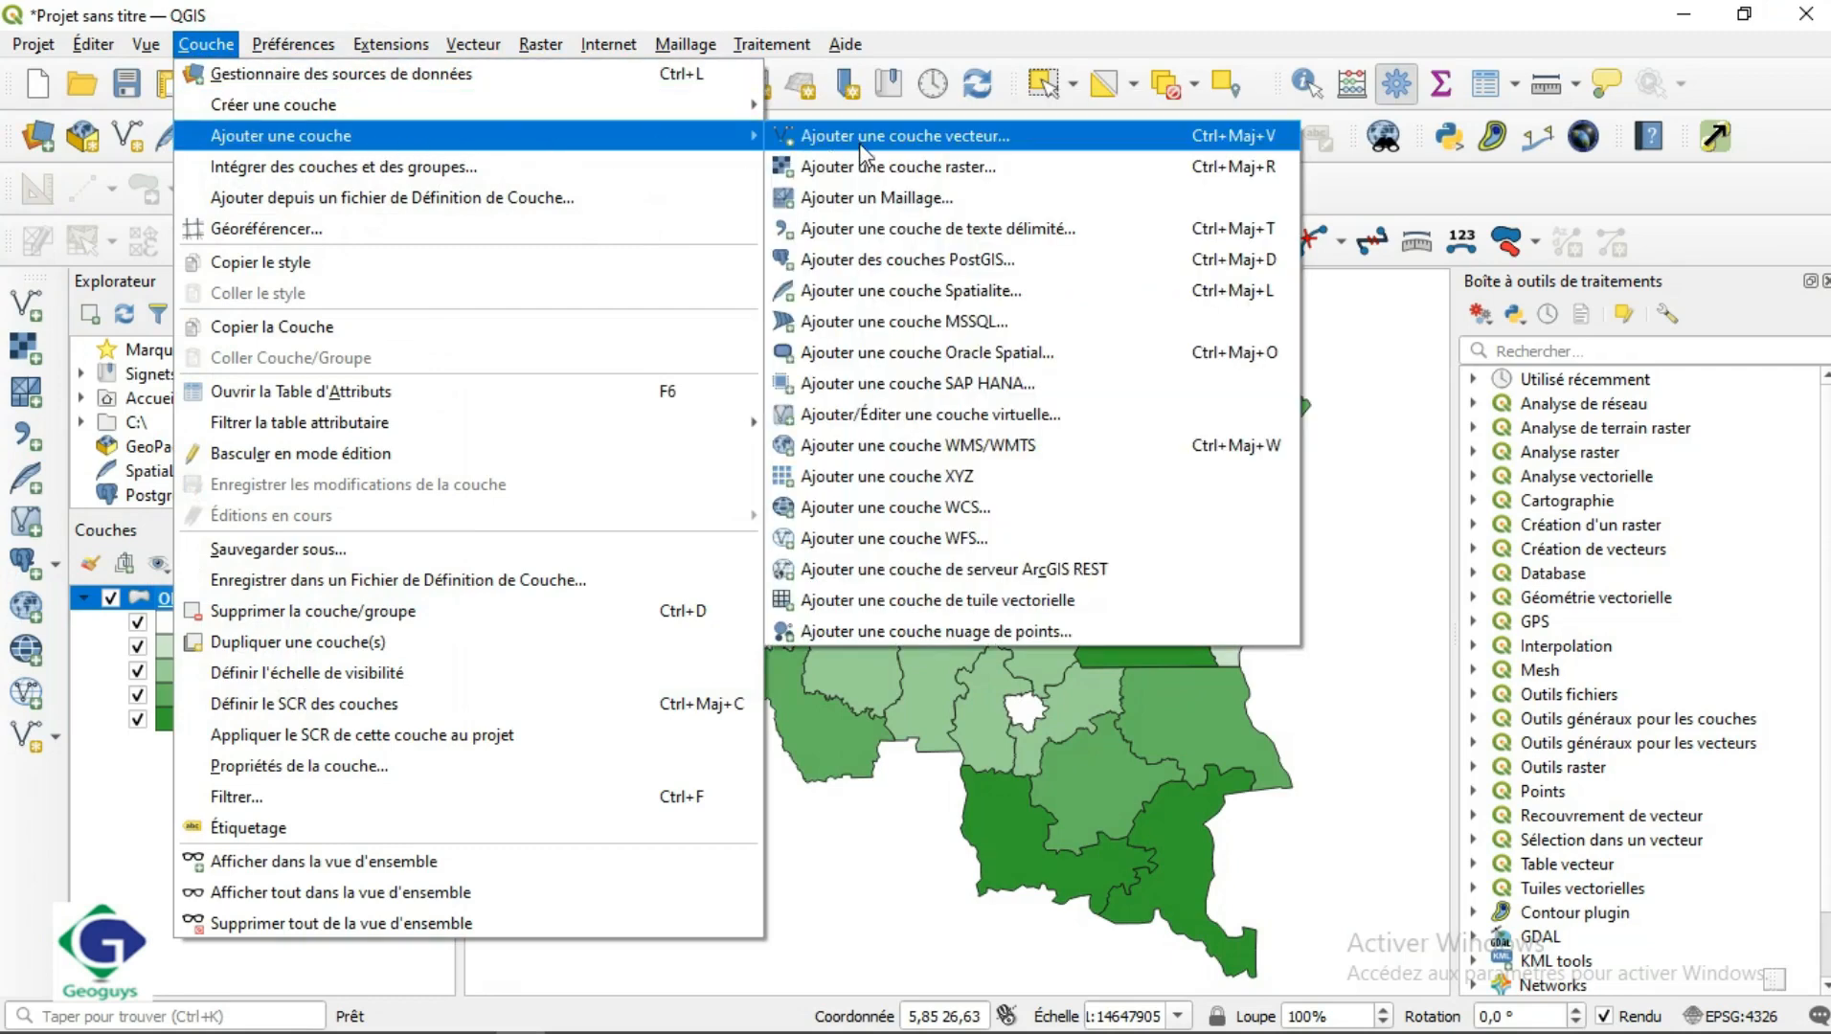
pyautogui.click(859, 229)
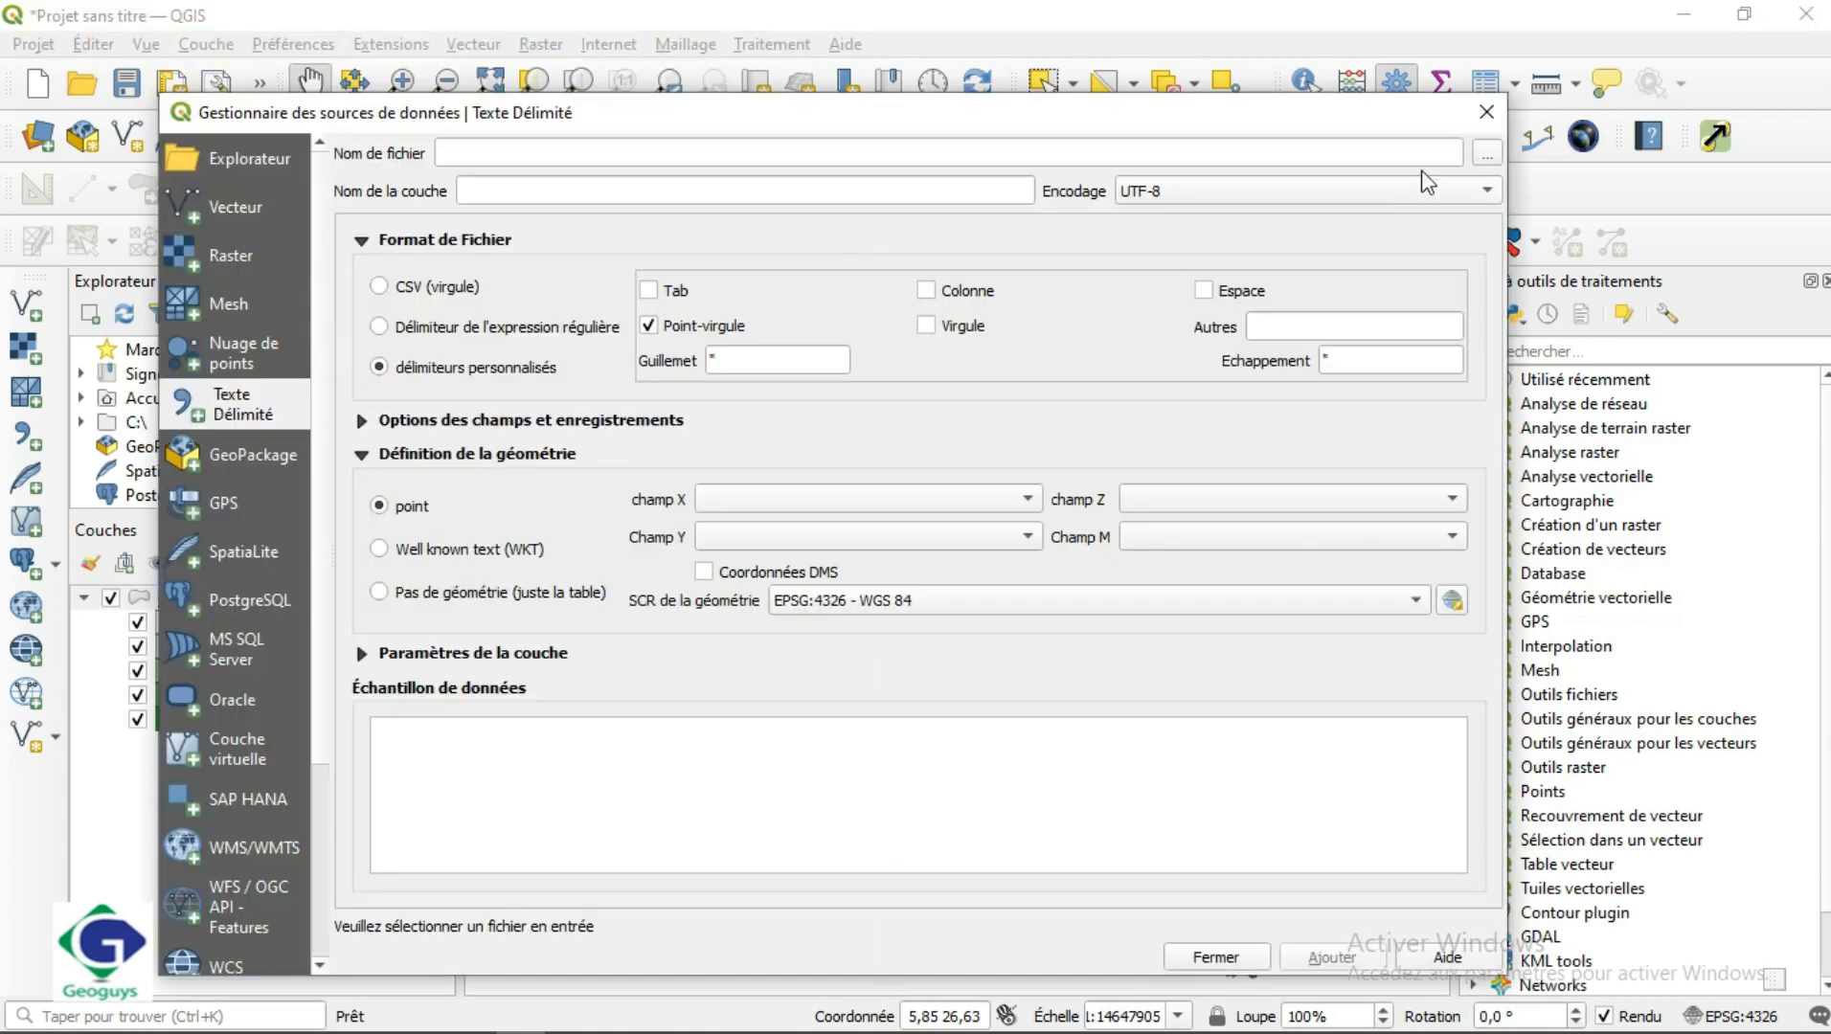
pyautogui.click(1485, 159)
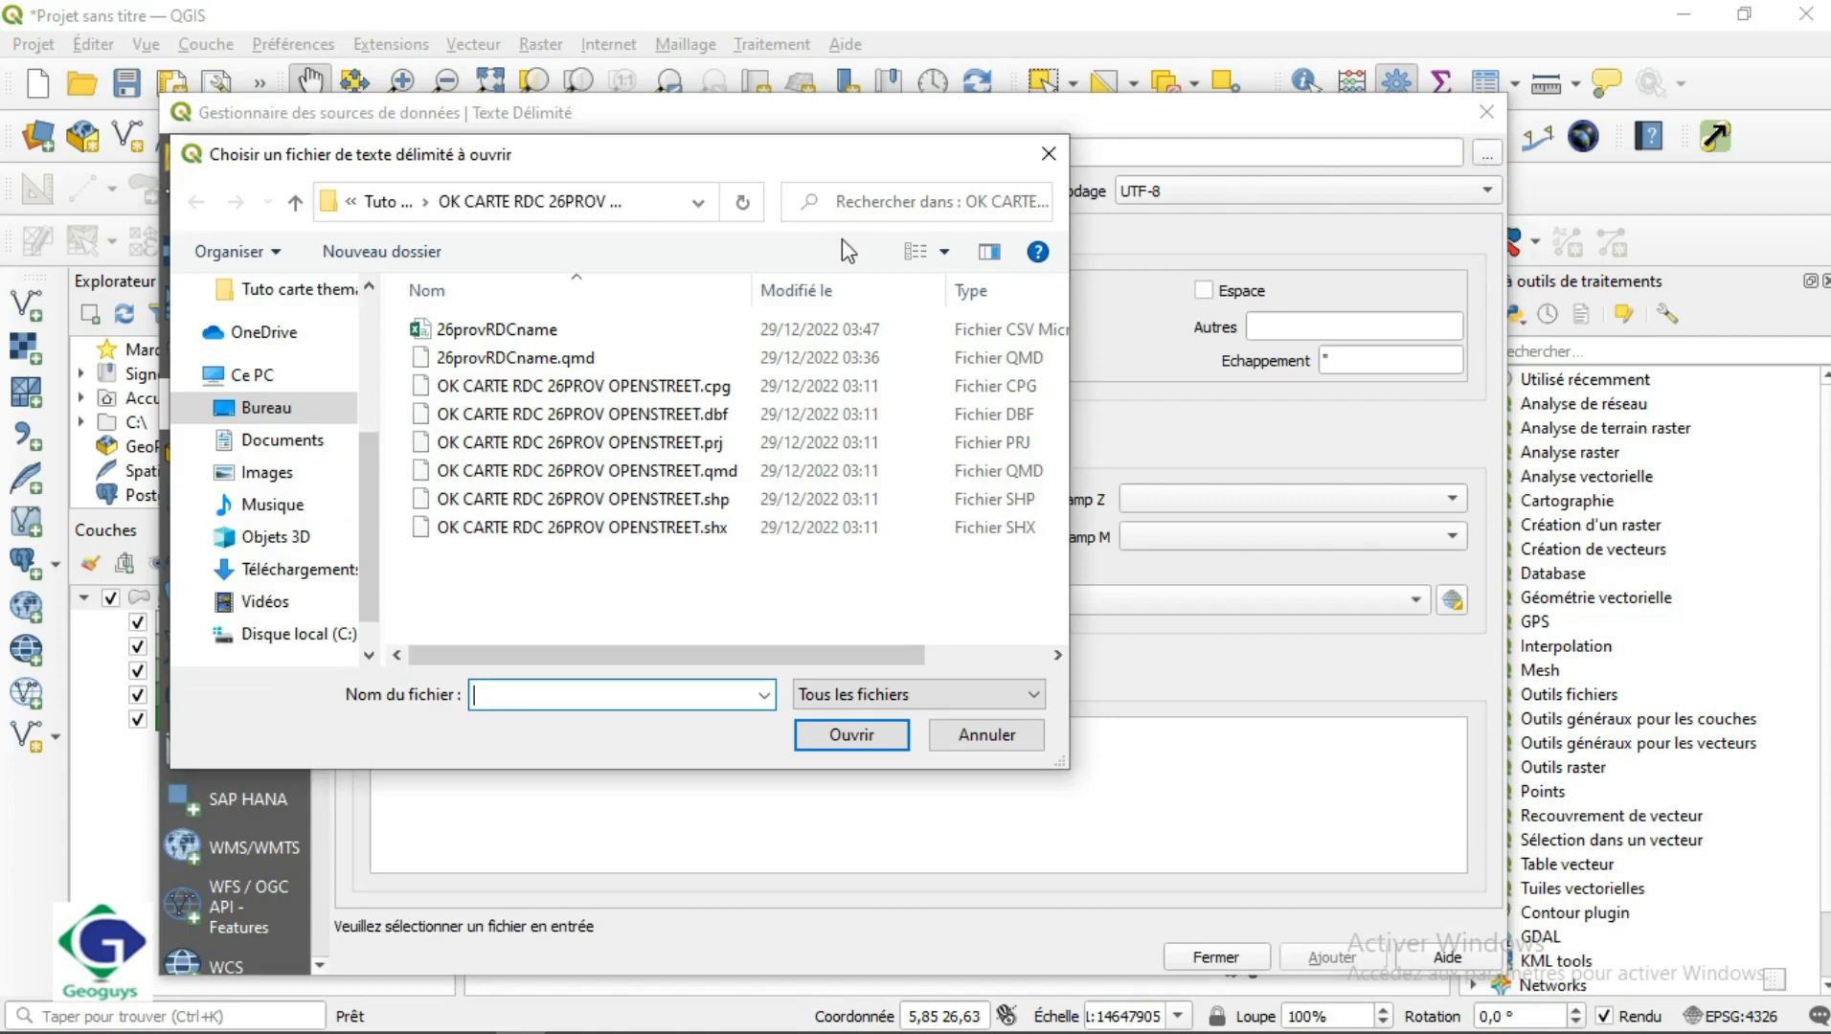
pyautogui.click(260, 409)
pyautogui.scroll(-3, 917, 482)
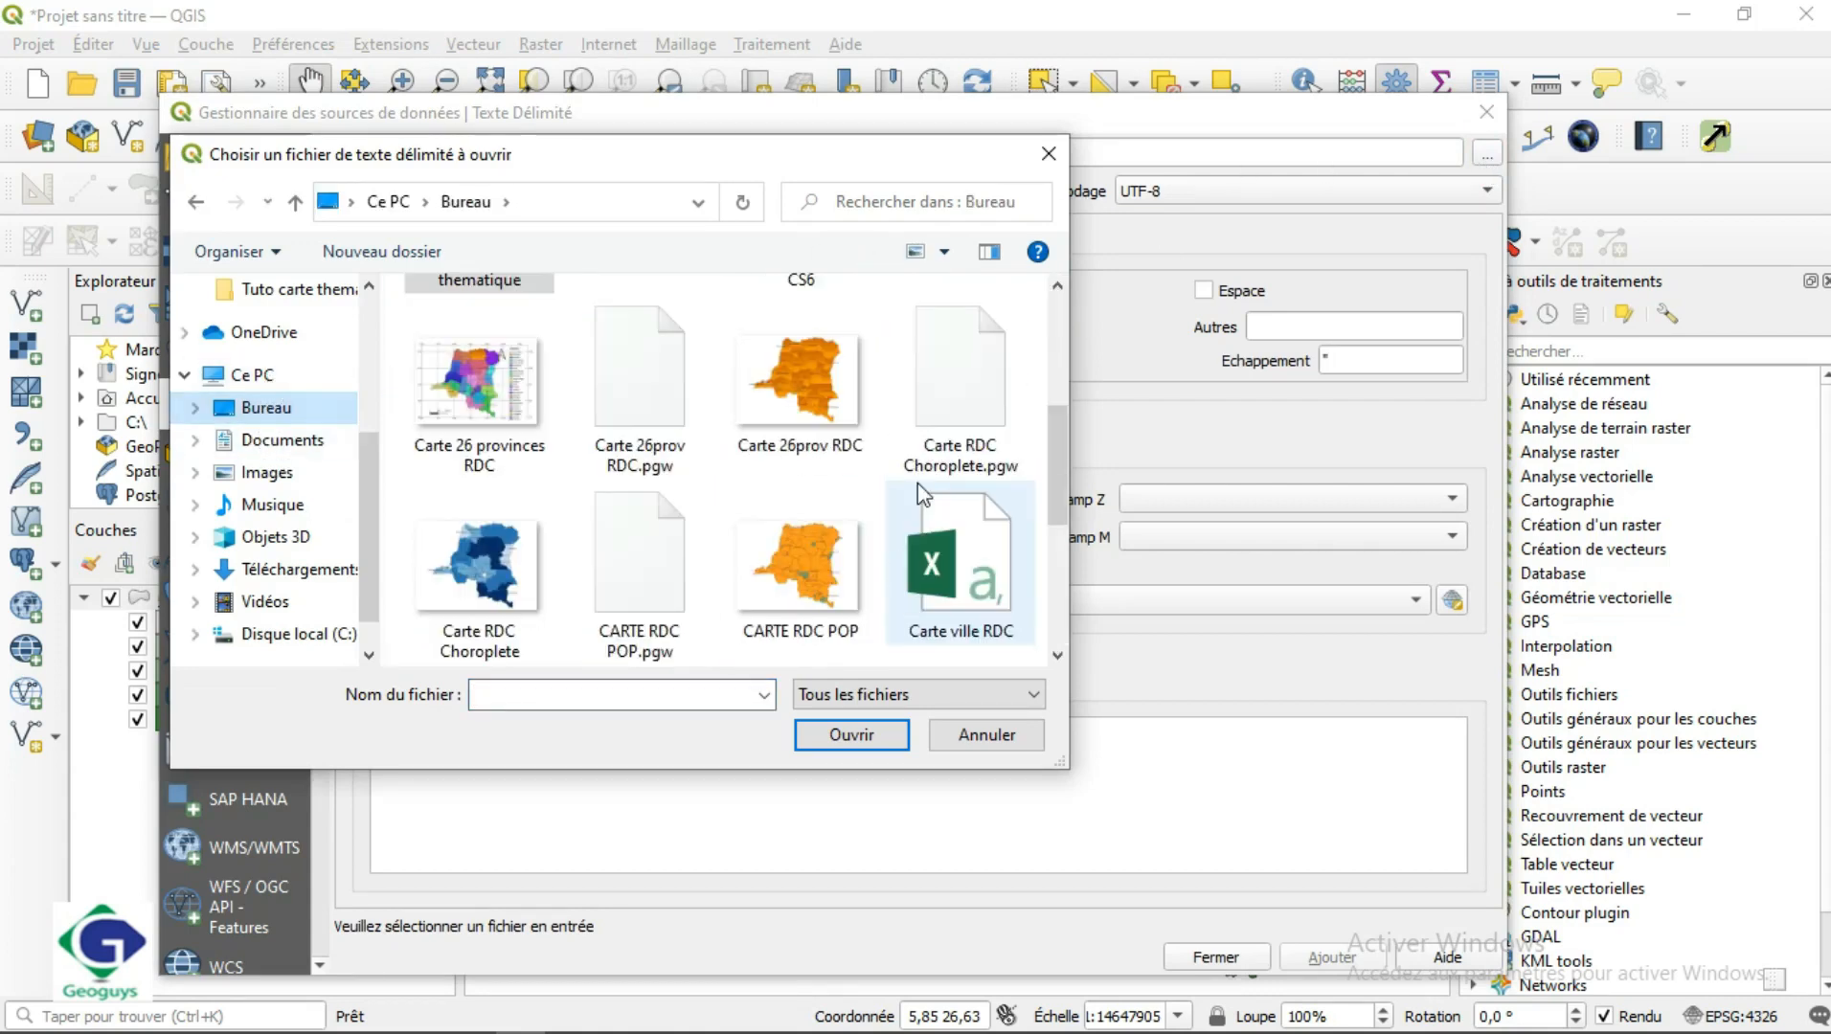
pyautogui.click(917, 486)
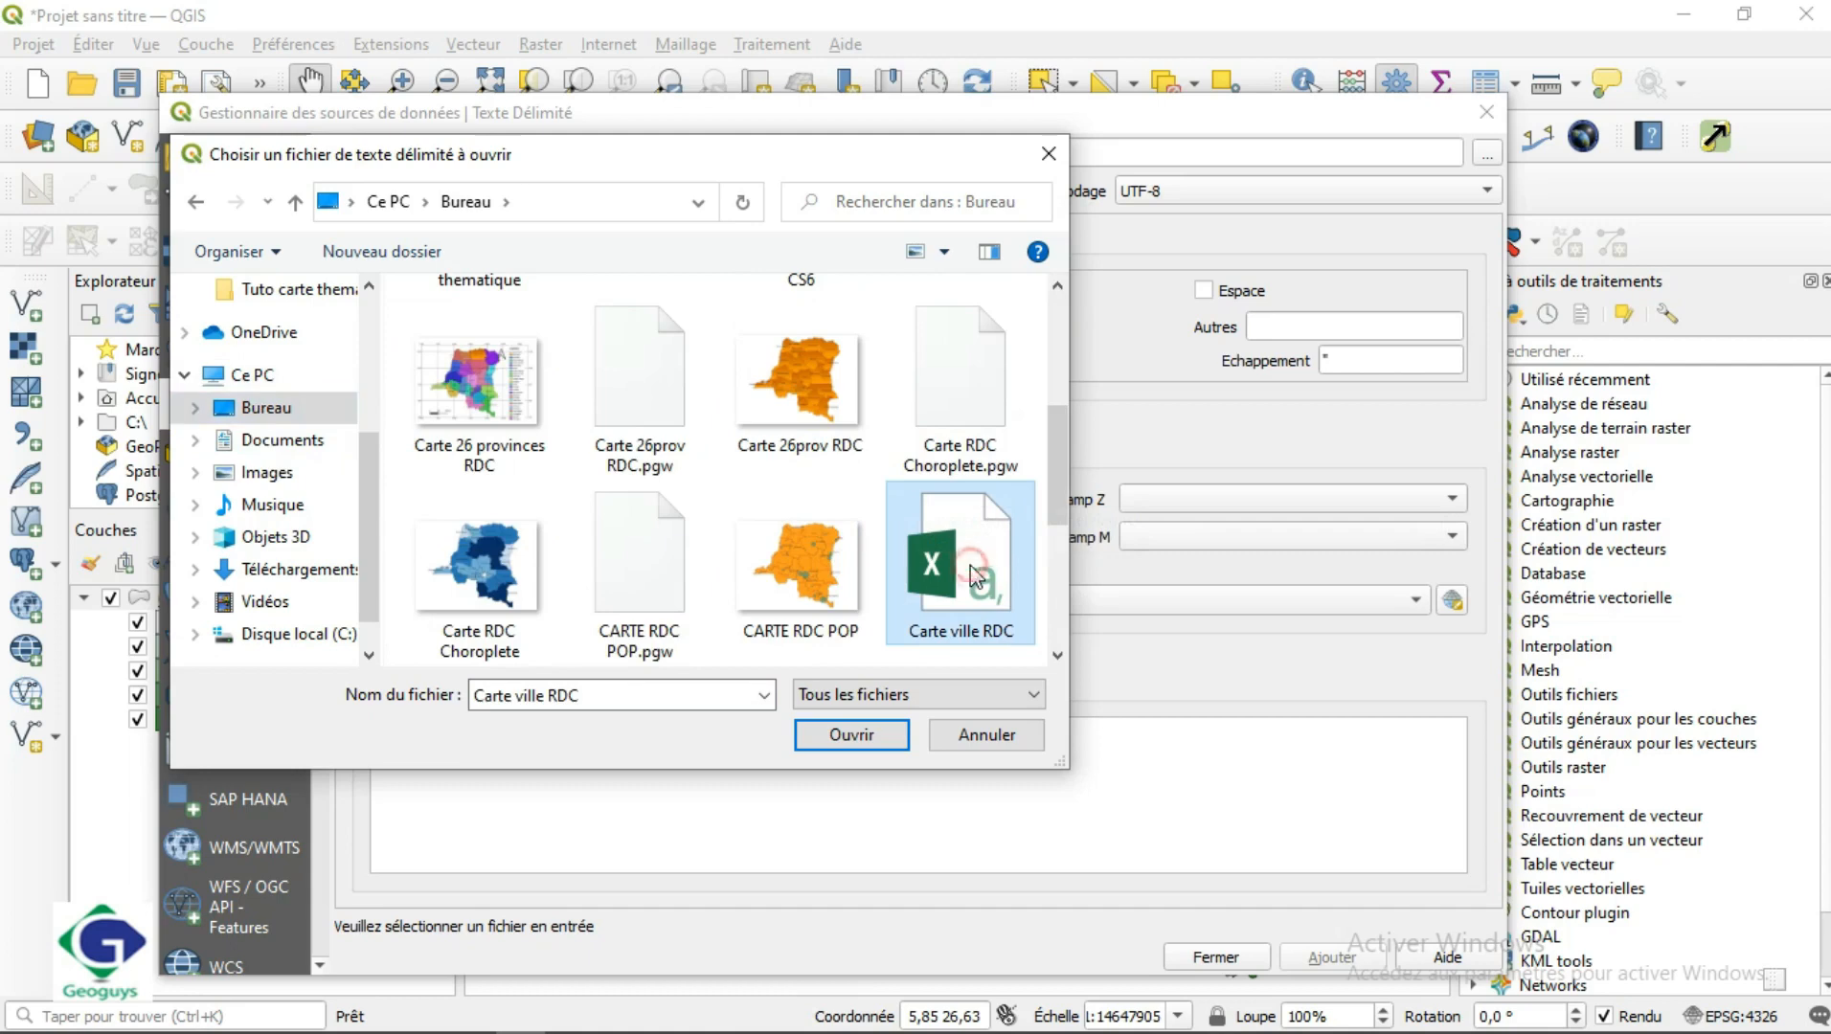
pyautogui.click(852, 735)
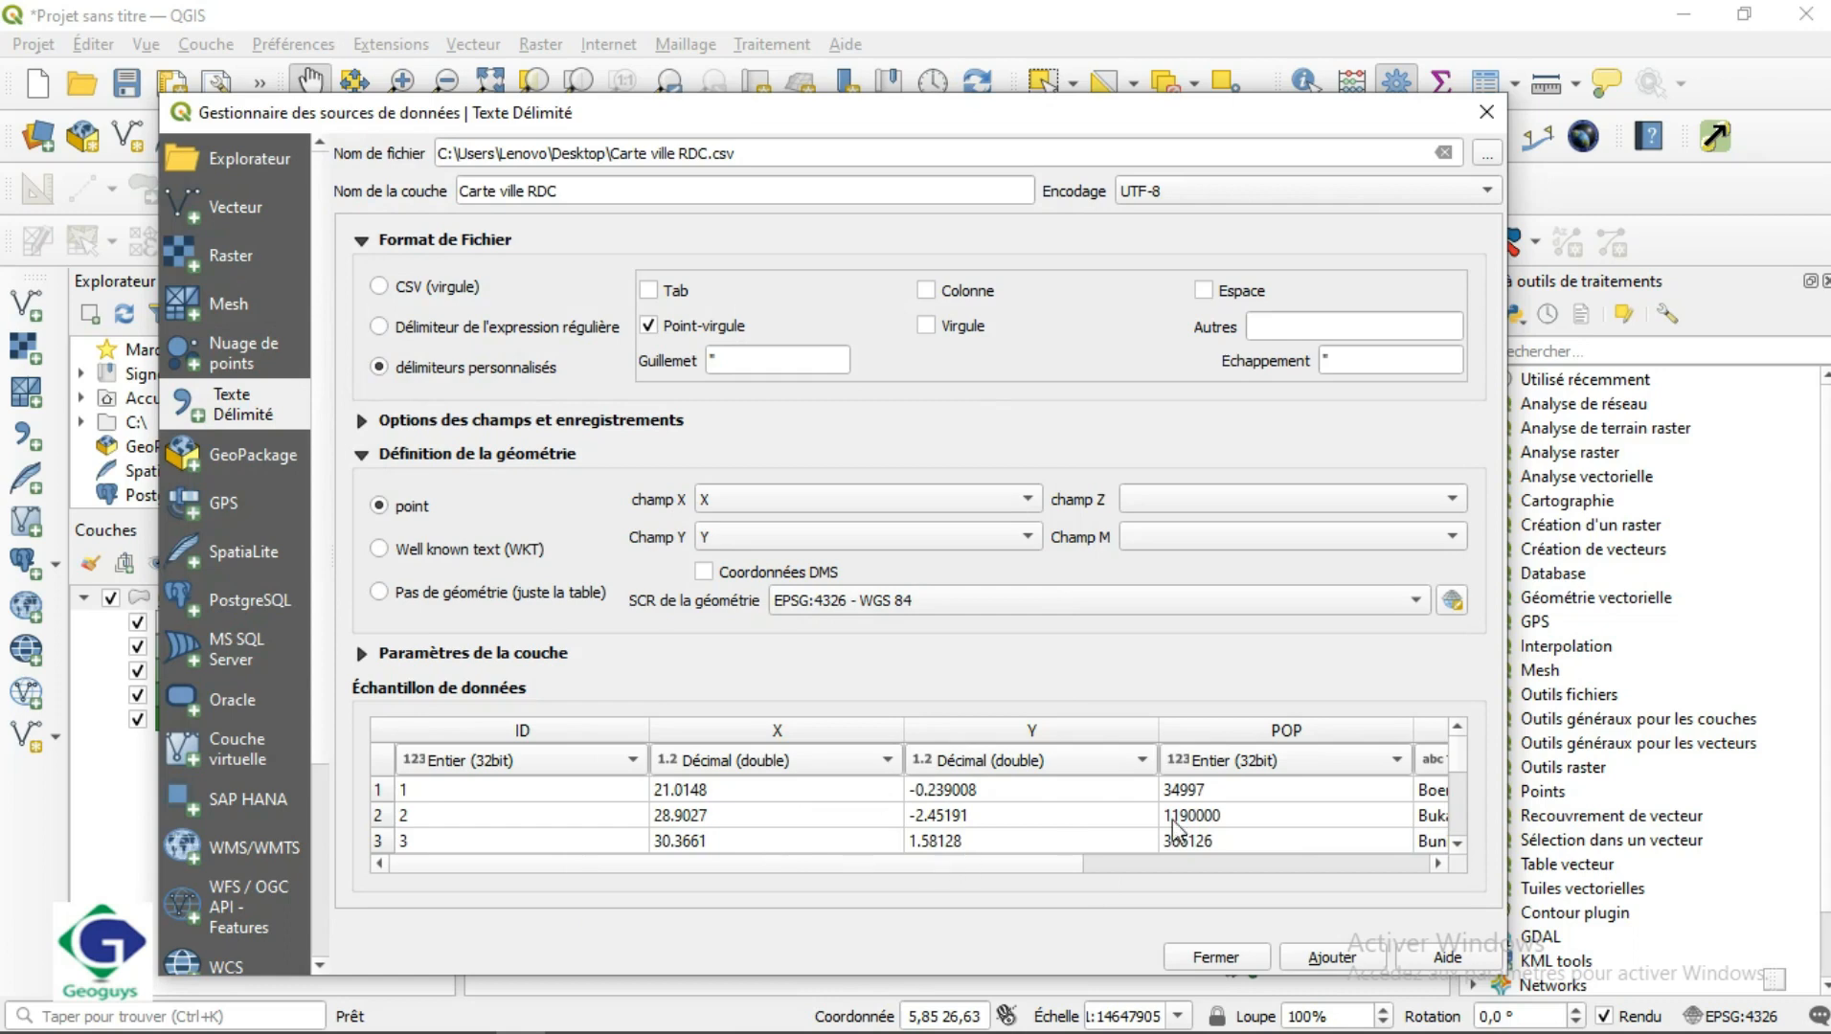
# Add the city points to the project with X and Y as coordinate fields and EPSG:4326 - WGS 84 as the geometry CRS
pyautogui.click(993, 499)
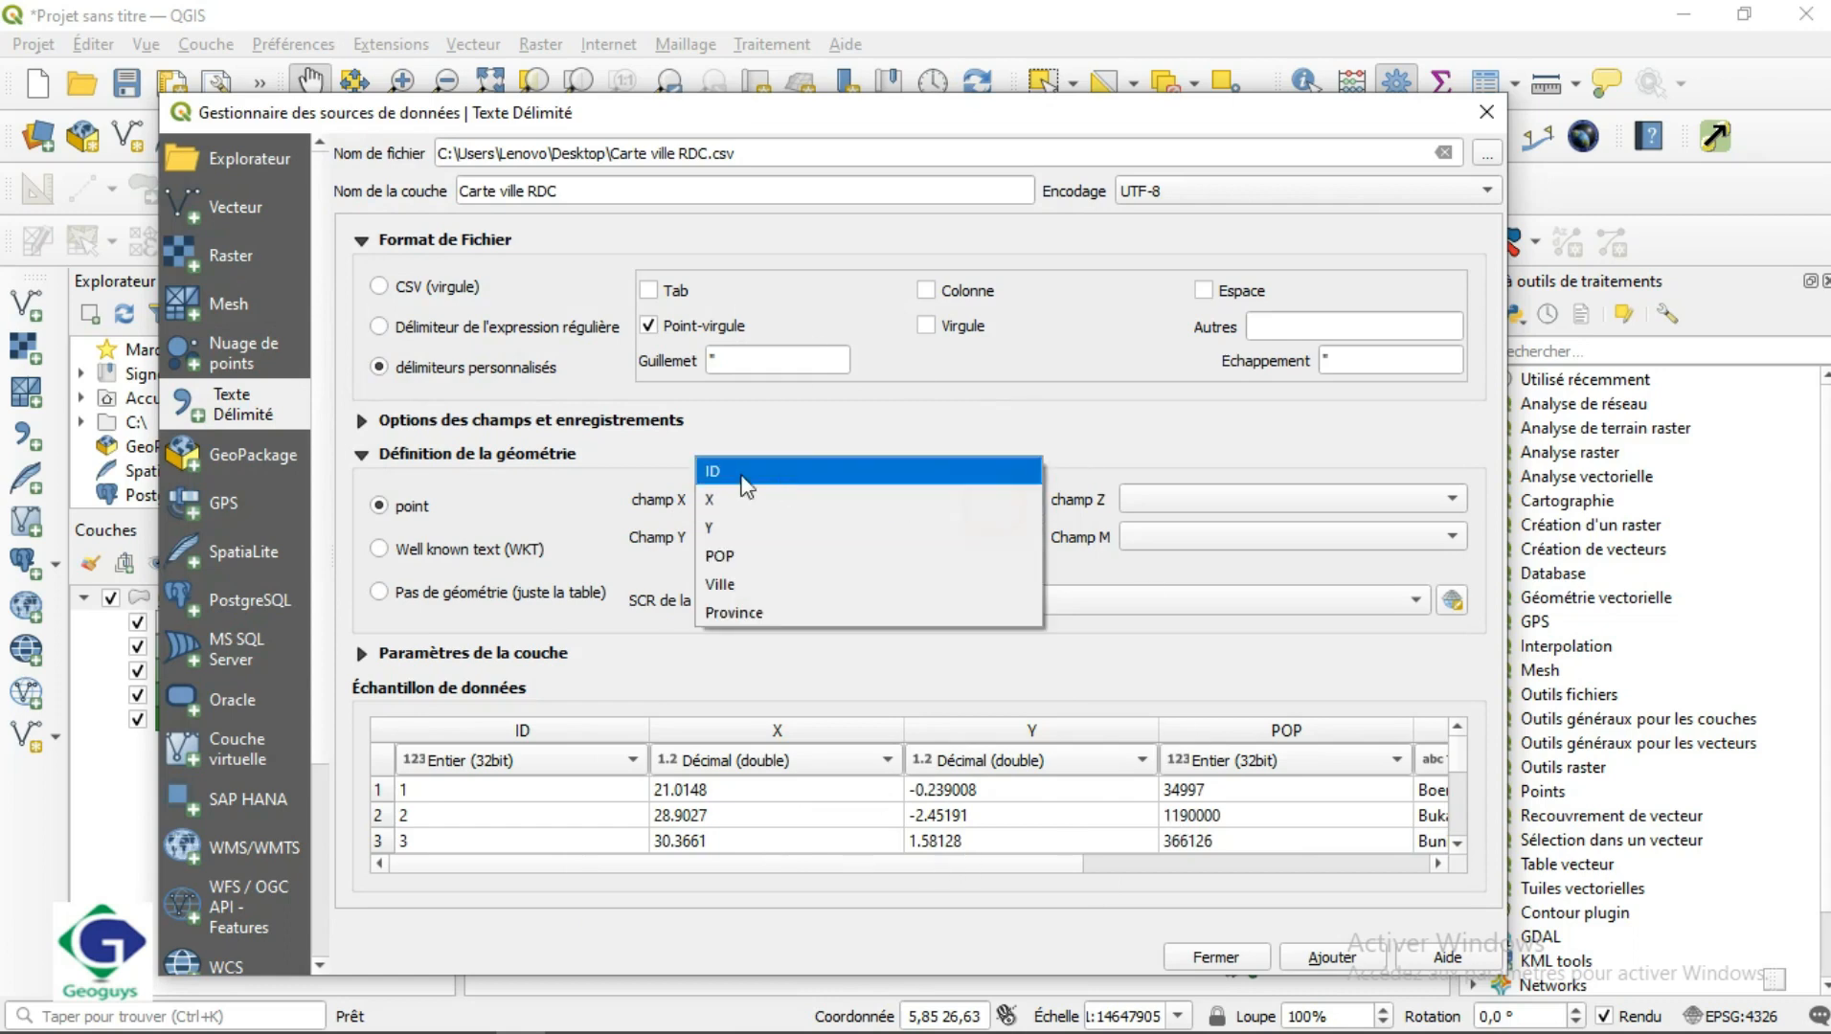
pyautogui.click(707, 500)
pyautogui.click(1025, 536)
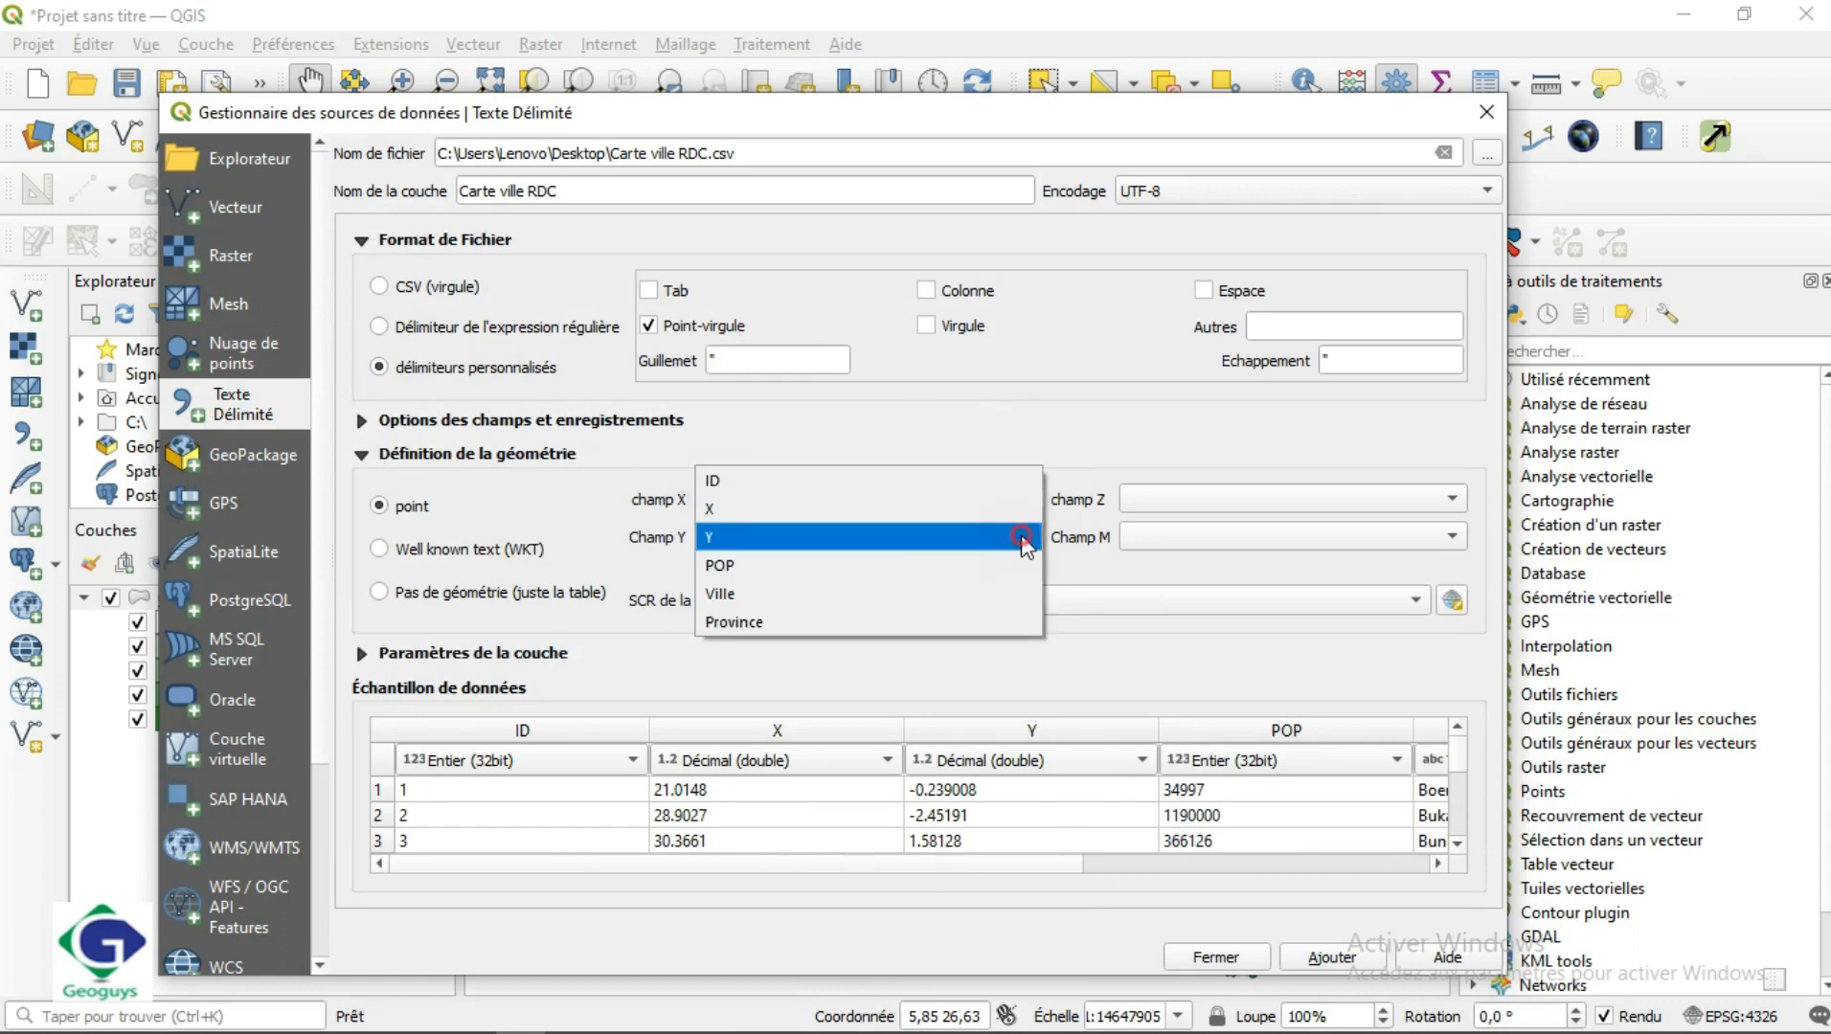
pyautogui.click(716, 542)
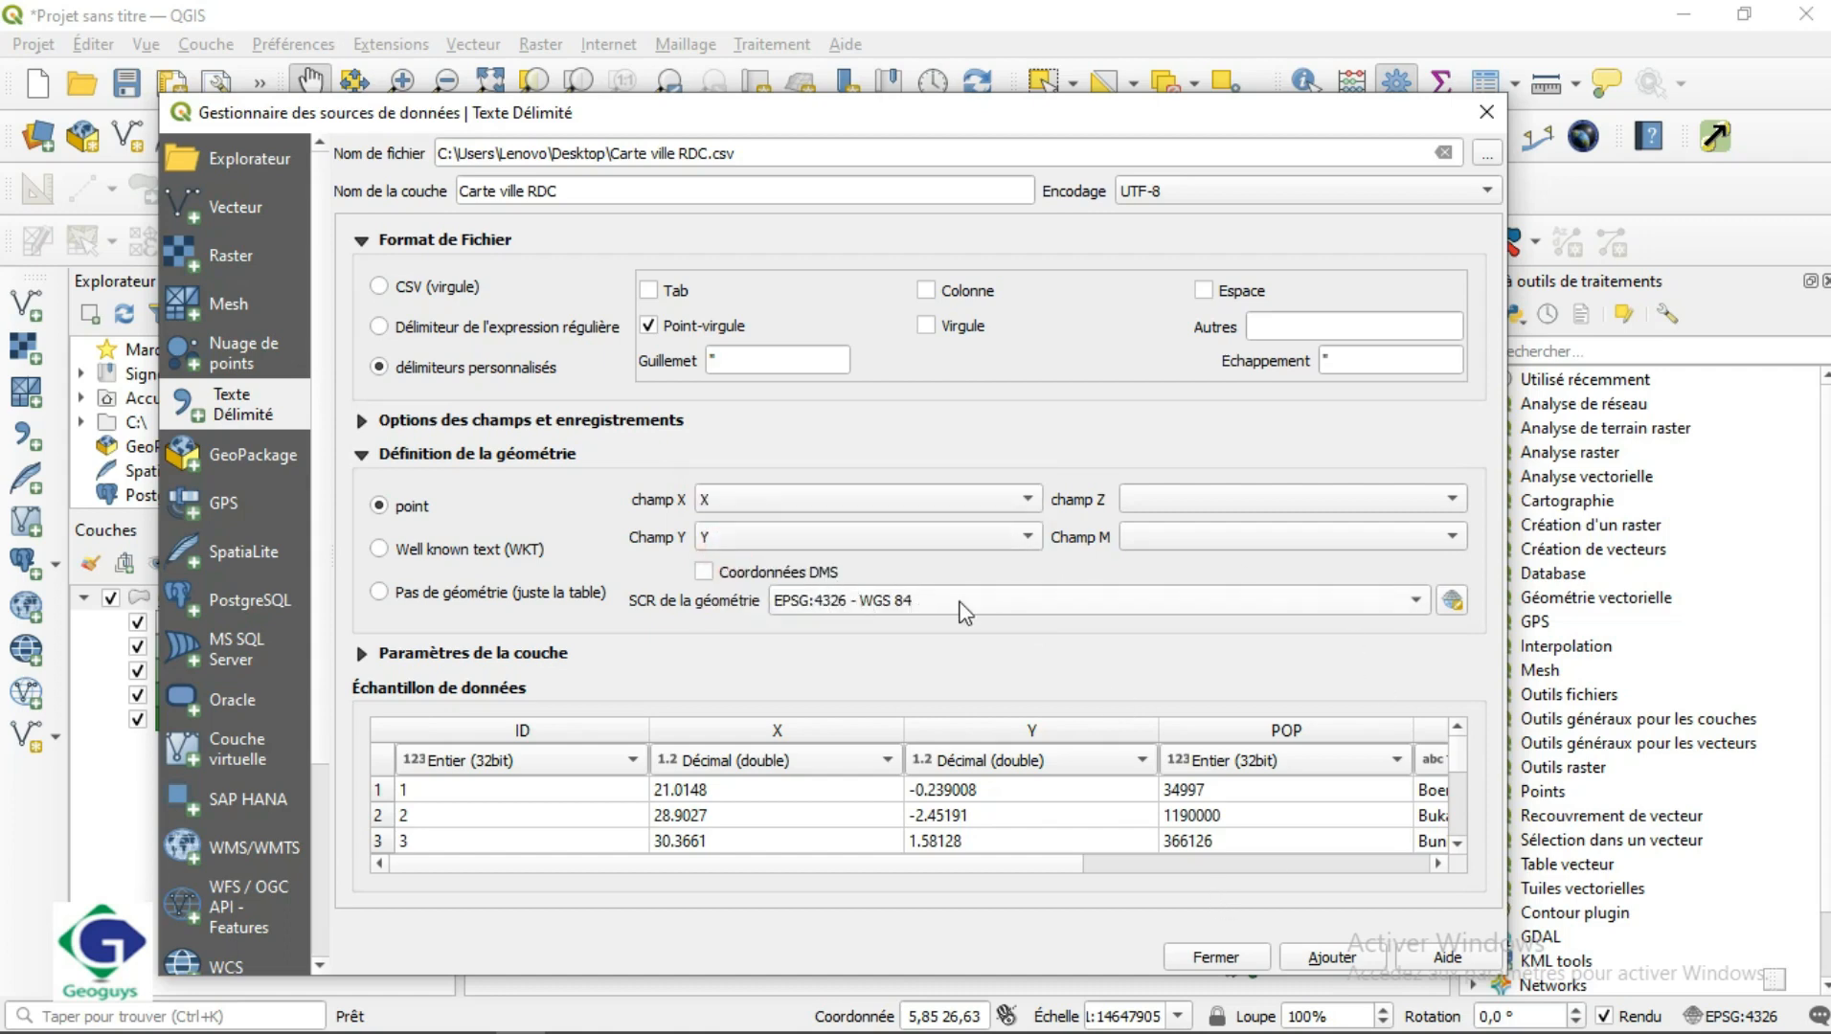
pyautogui.click(1413, 601)
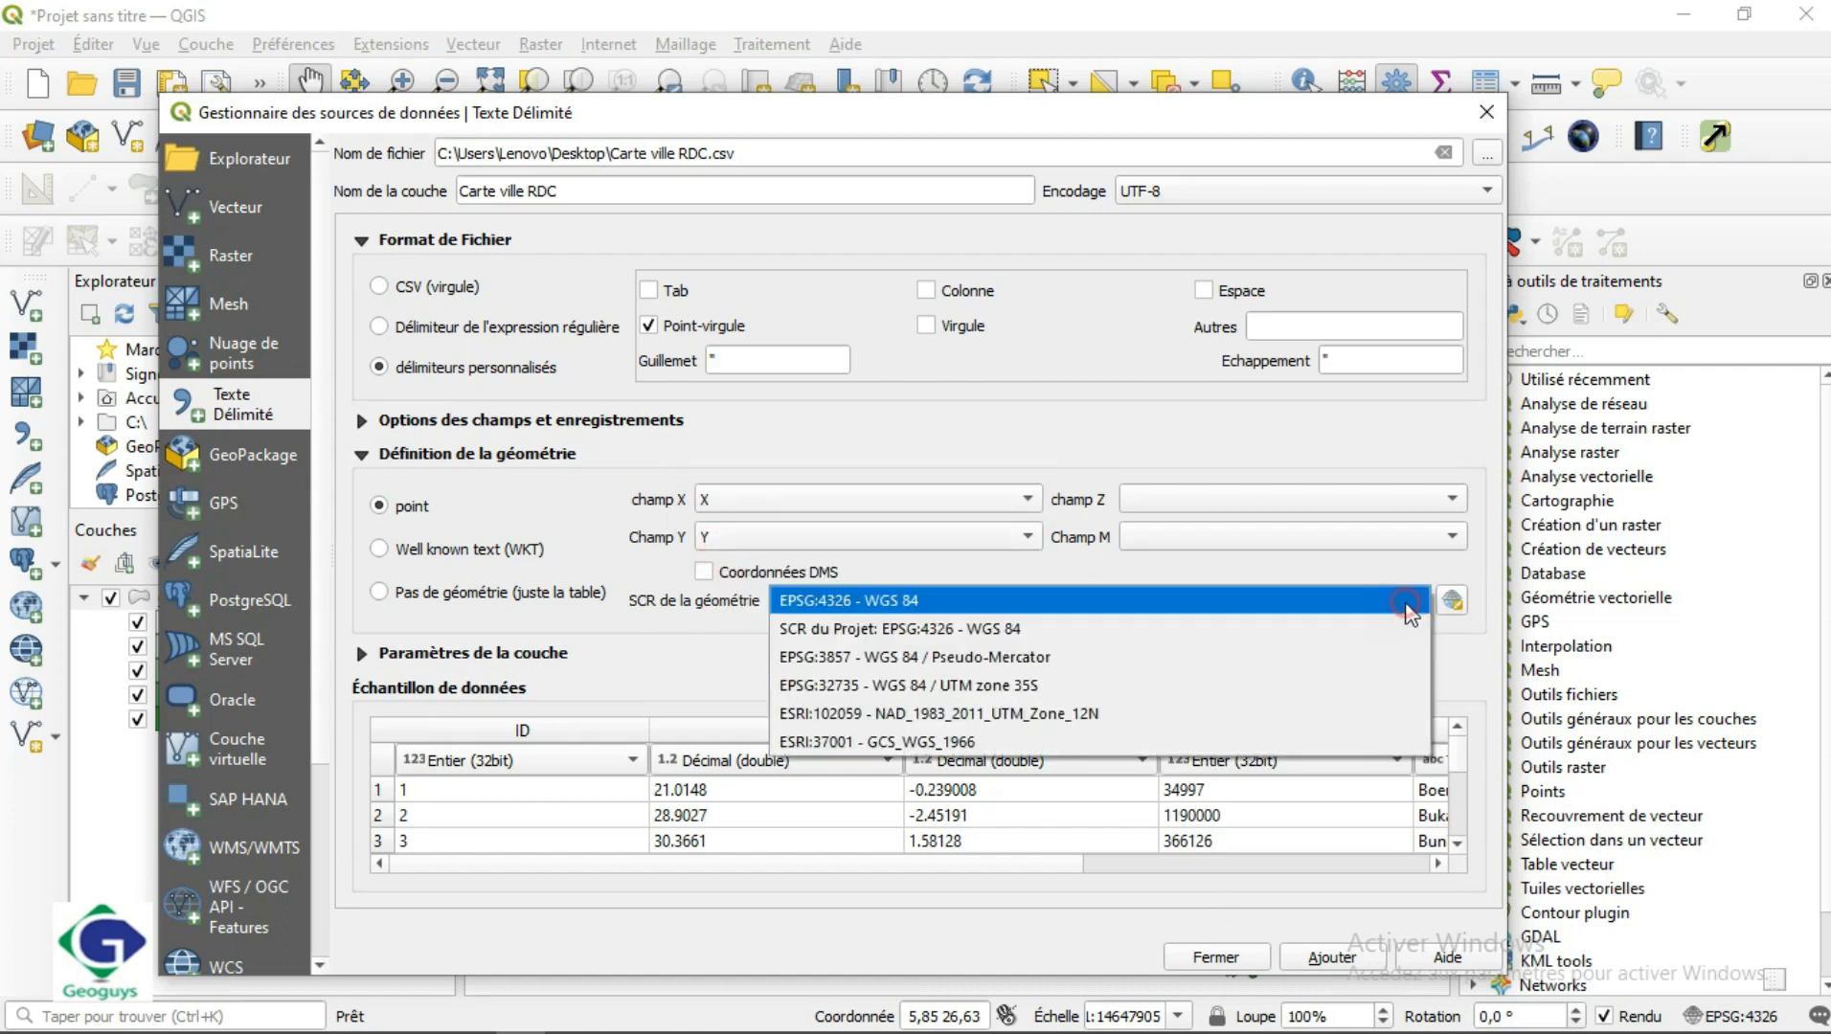
pyautogui.click(828, 602)
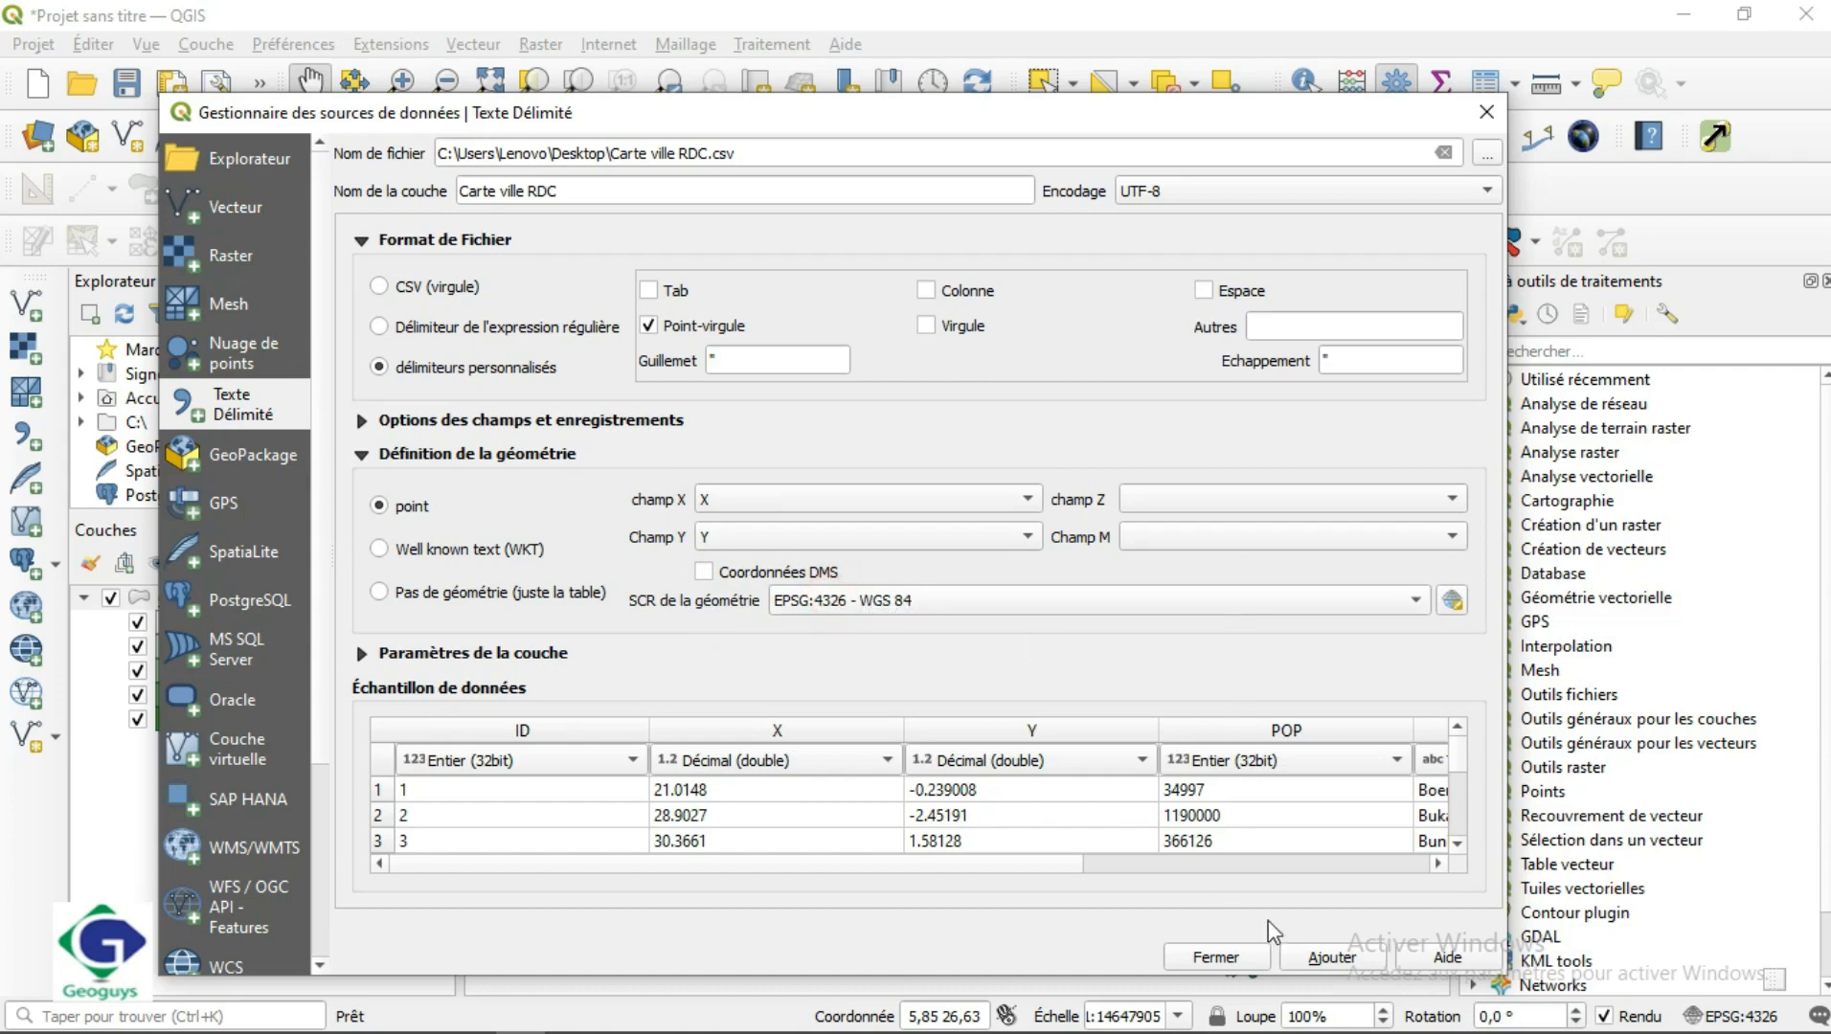
pyautogui.click(1331, 957)
pyautogui.click(1236, 961)
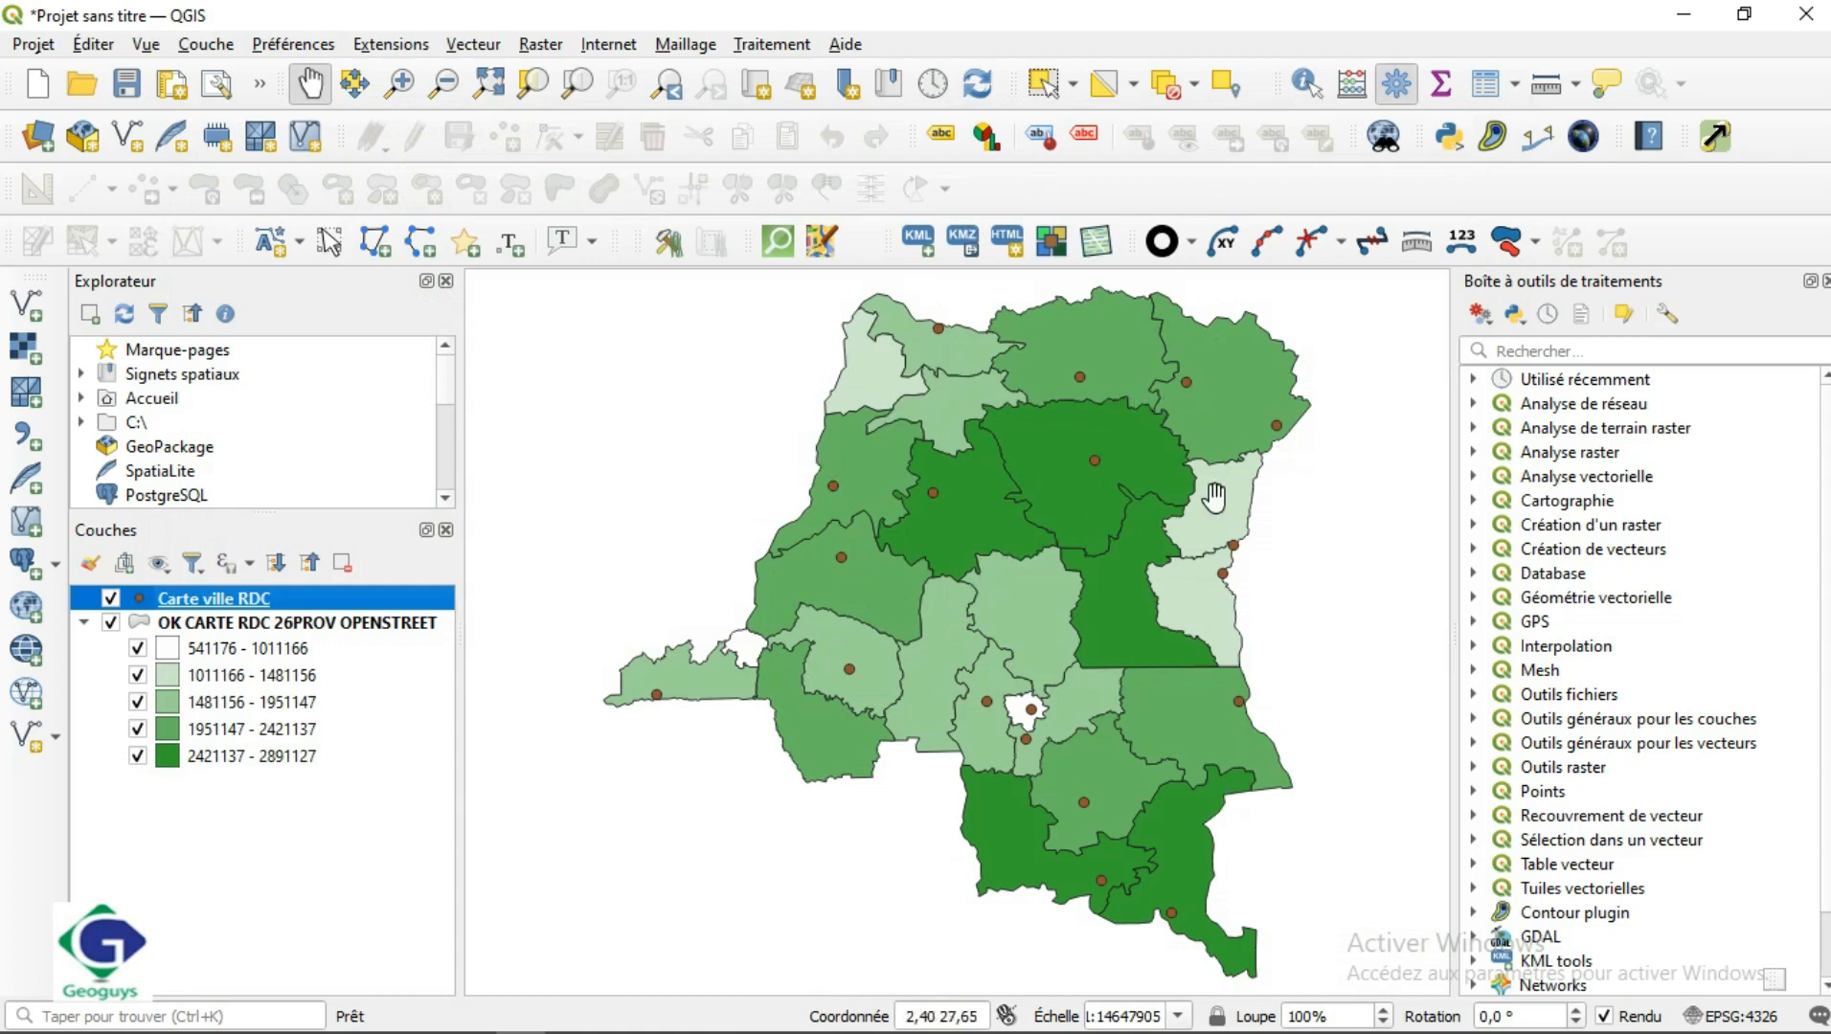
# Label the Carte ville RDC points with their city names
pyautogui.rightClick(212, 605)
pyautogui.click(345, 134)
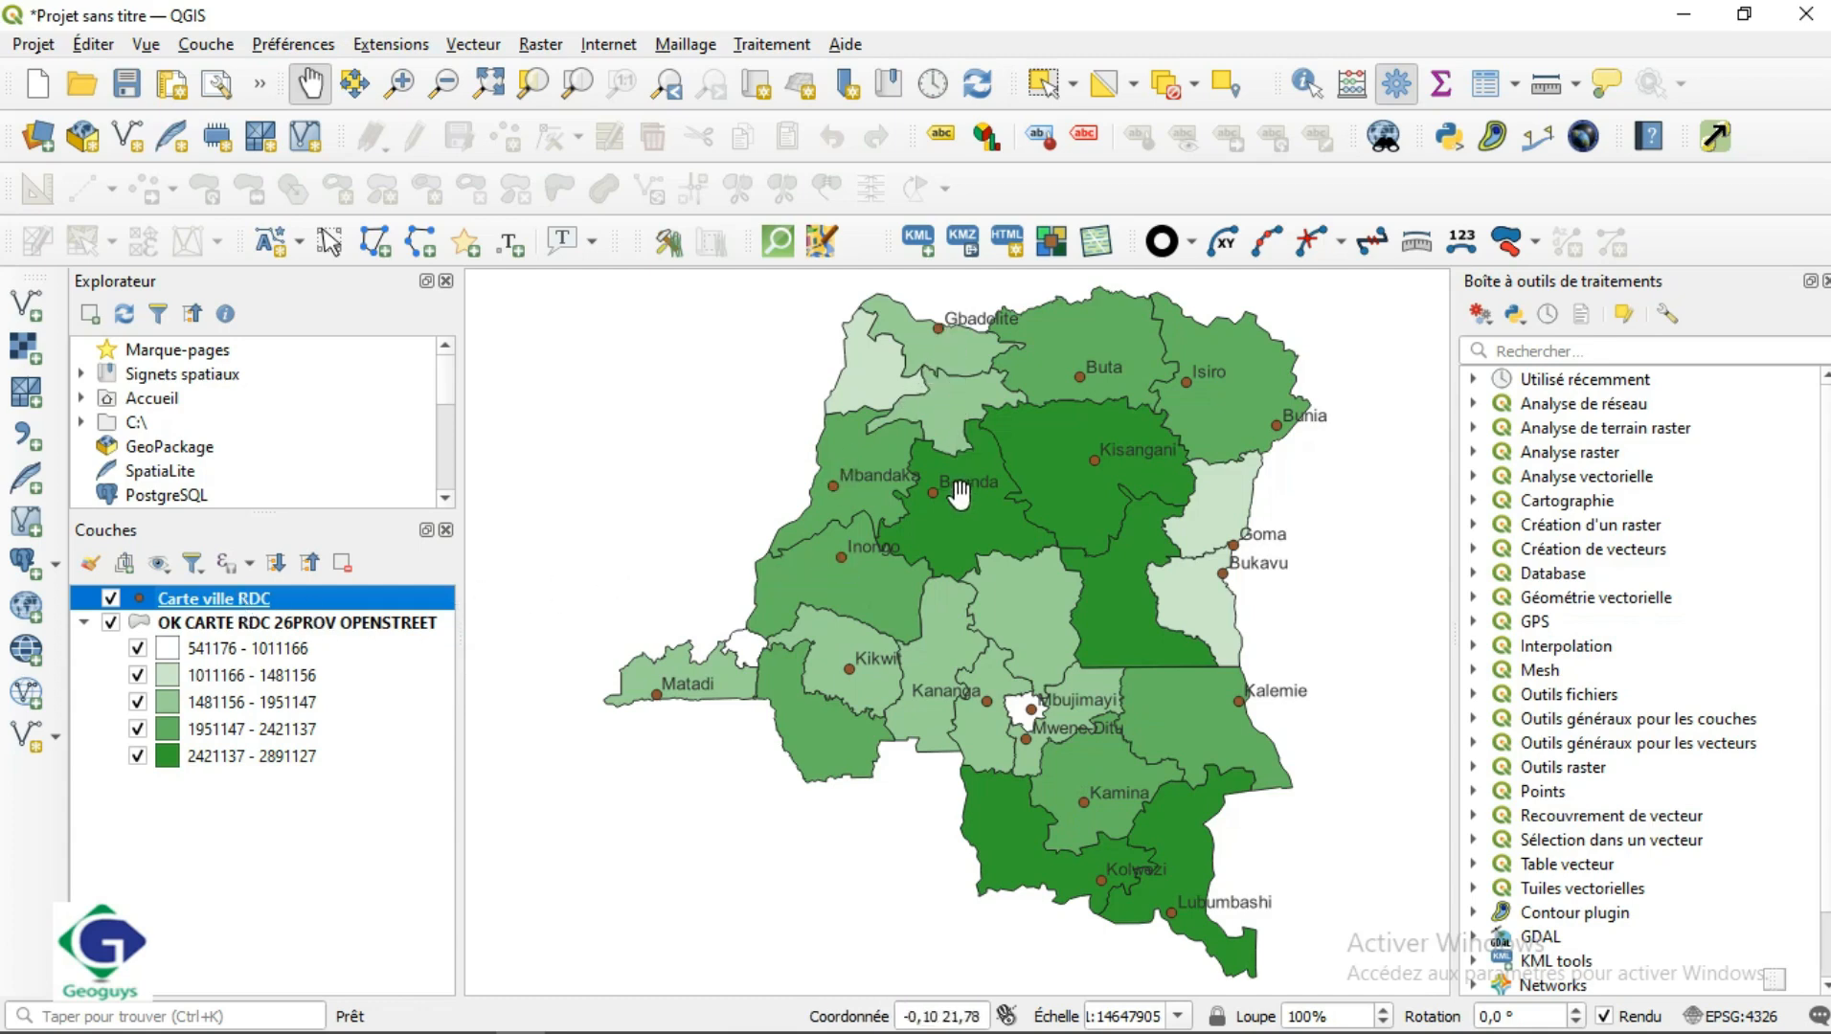
# Open the data-defined size assistant for the simple marker in the Carte ville RDC layer's symbology
pyautogui.rightClick(270, 608)
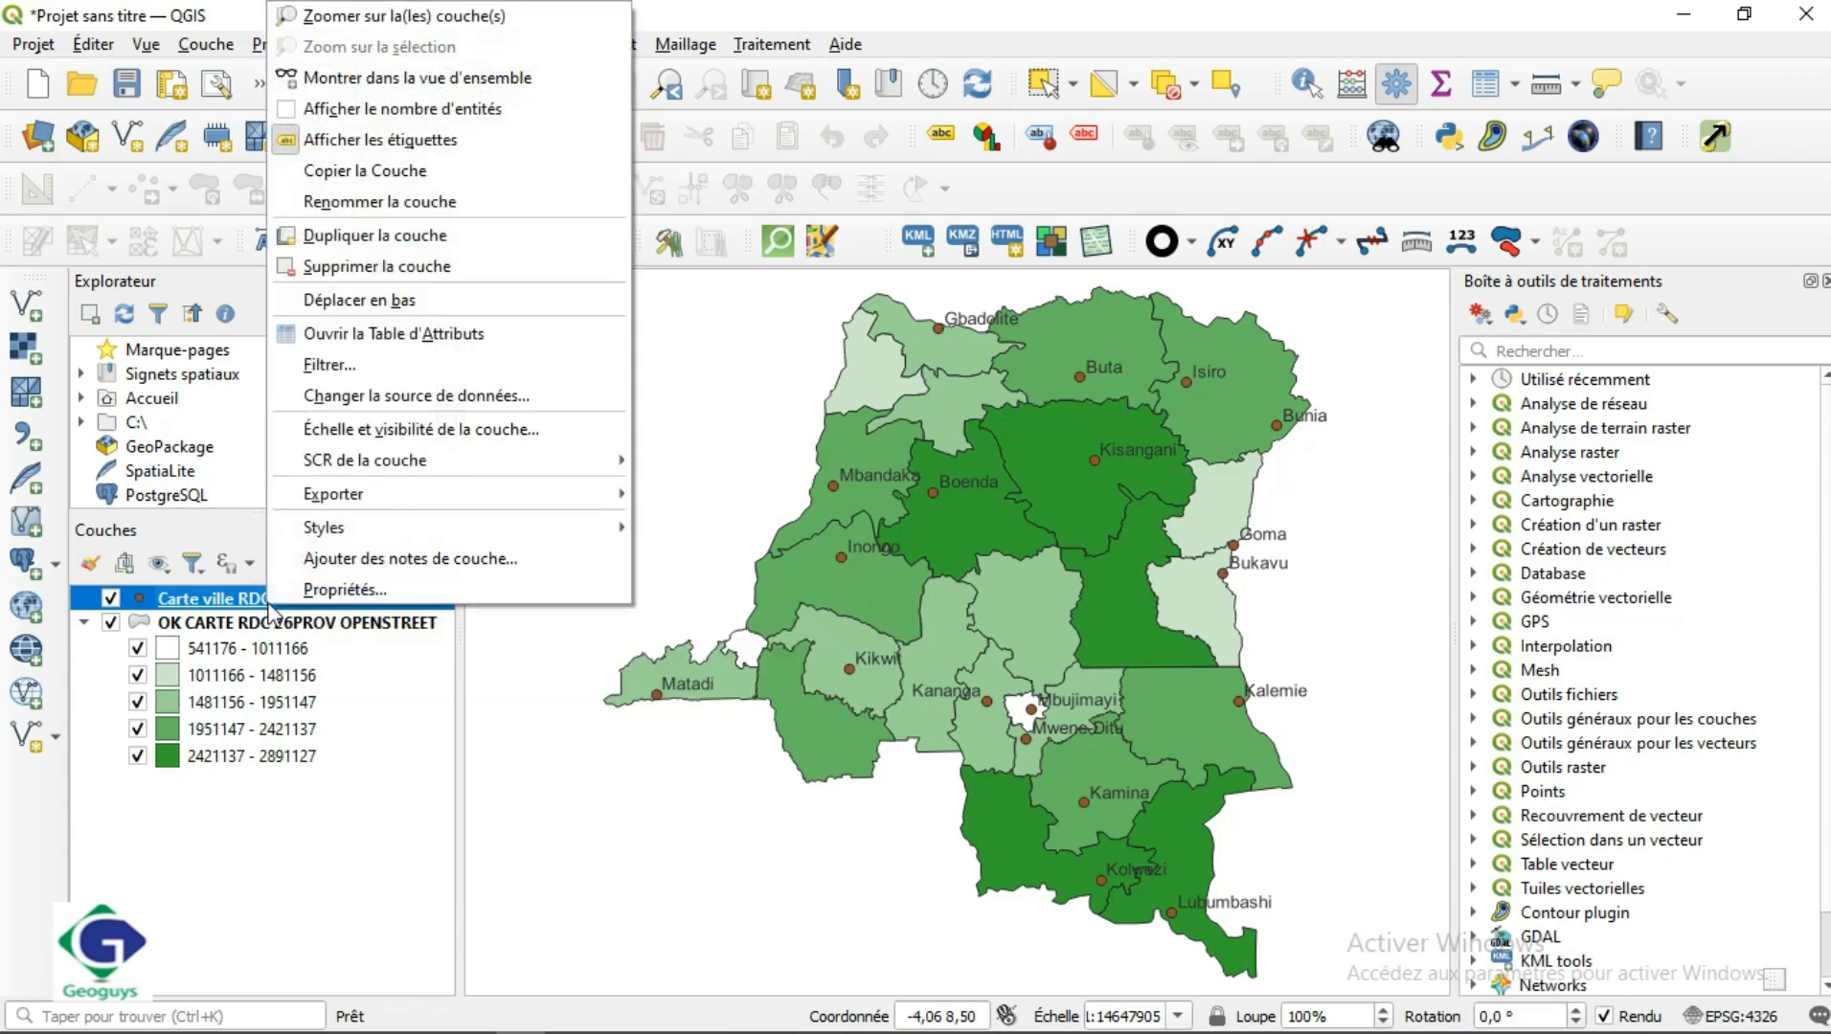
pyautogui.click(367, 586)
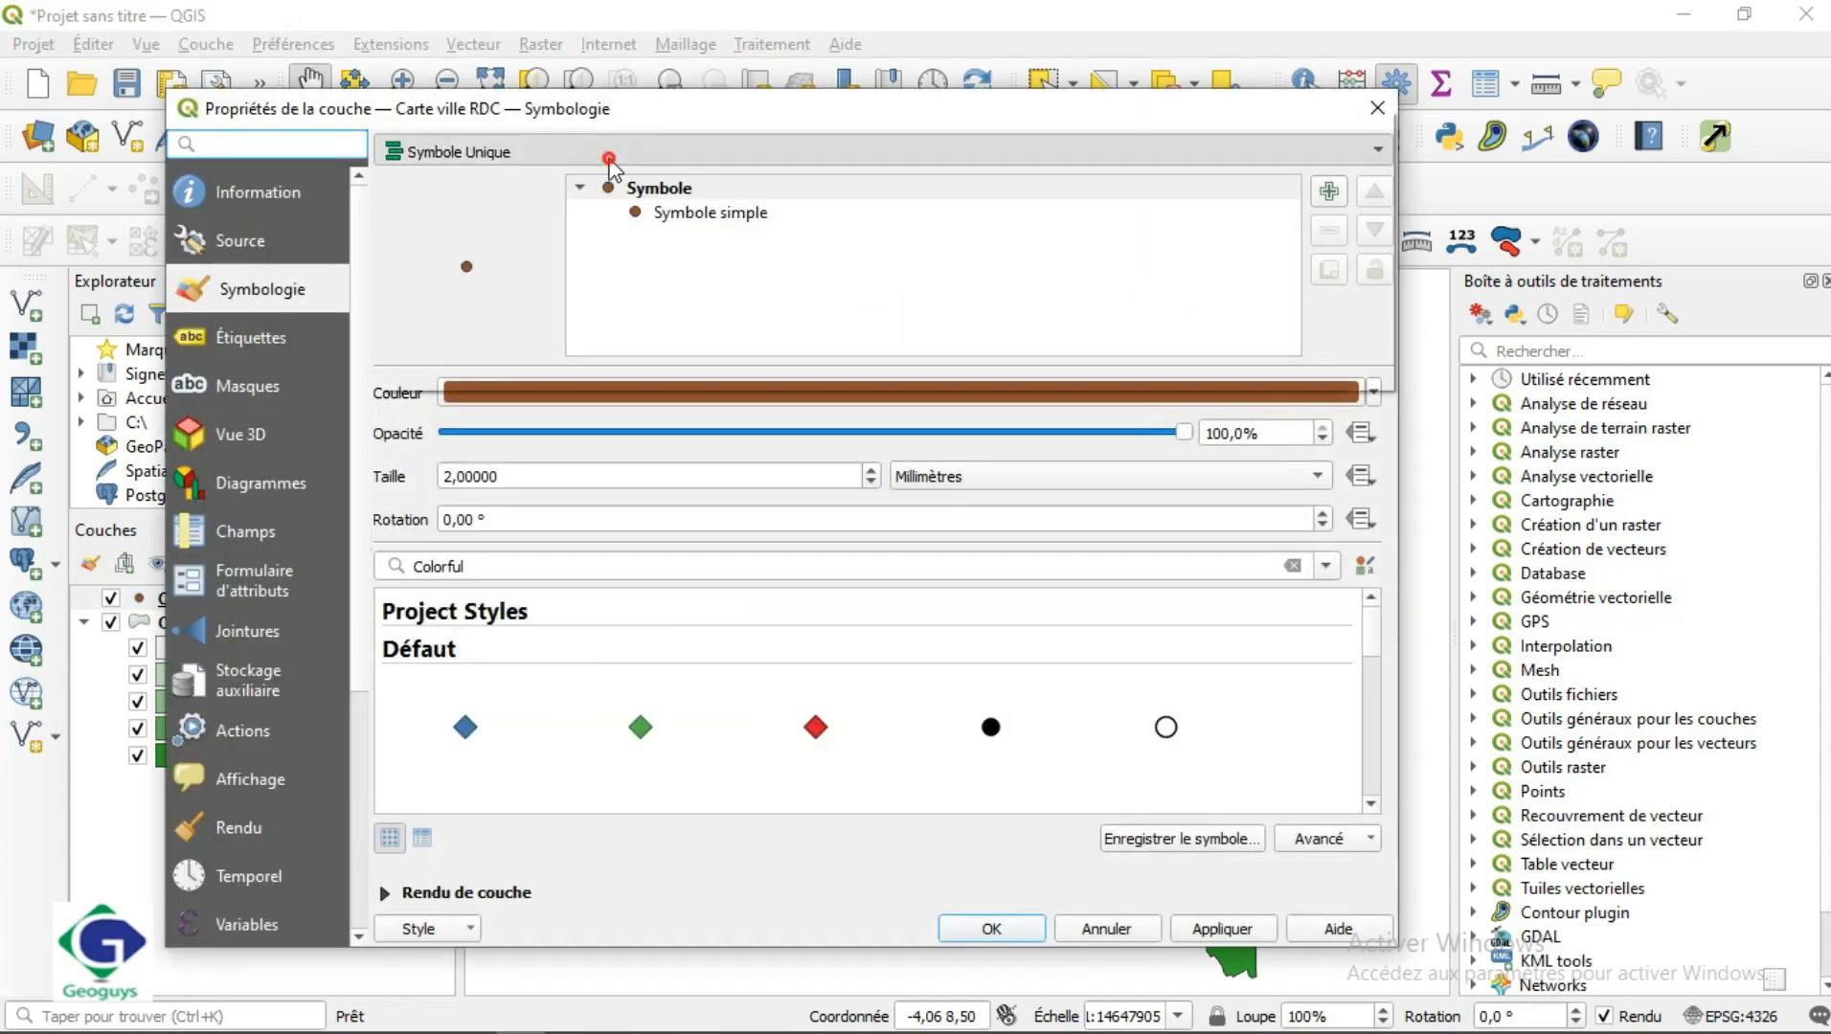
pyautogui.click(536, 150)
pyautogui.click(507, 149)
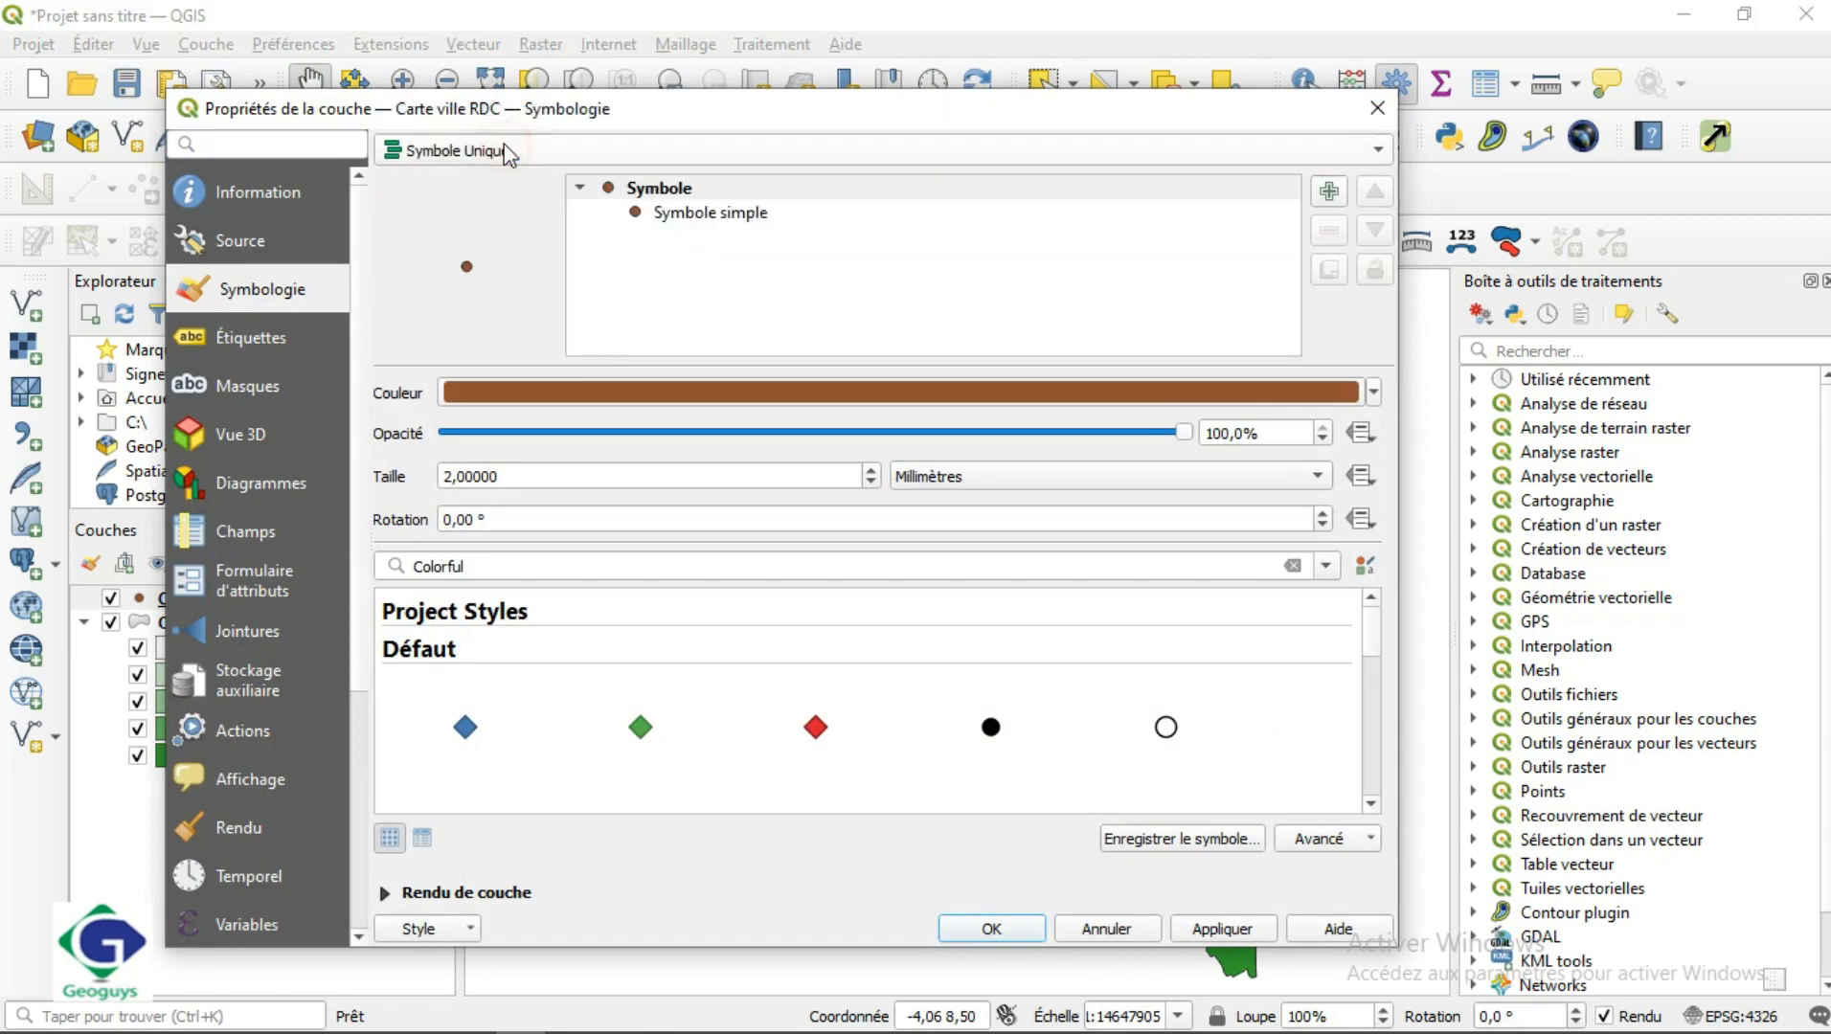
pyautogui.click(684, 215)
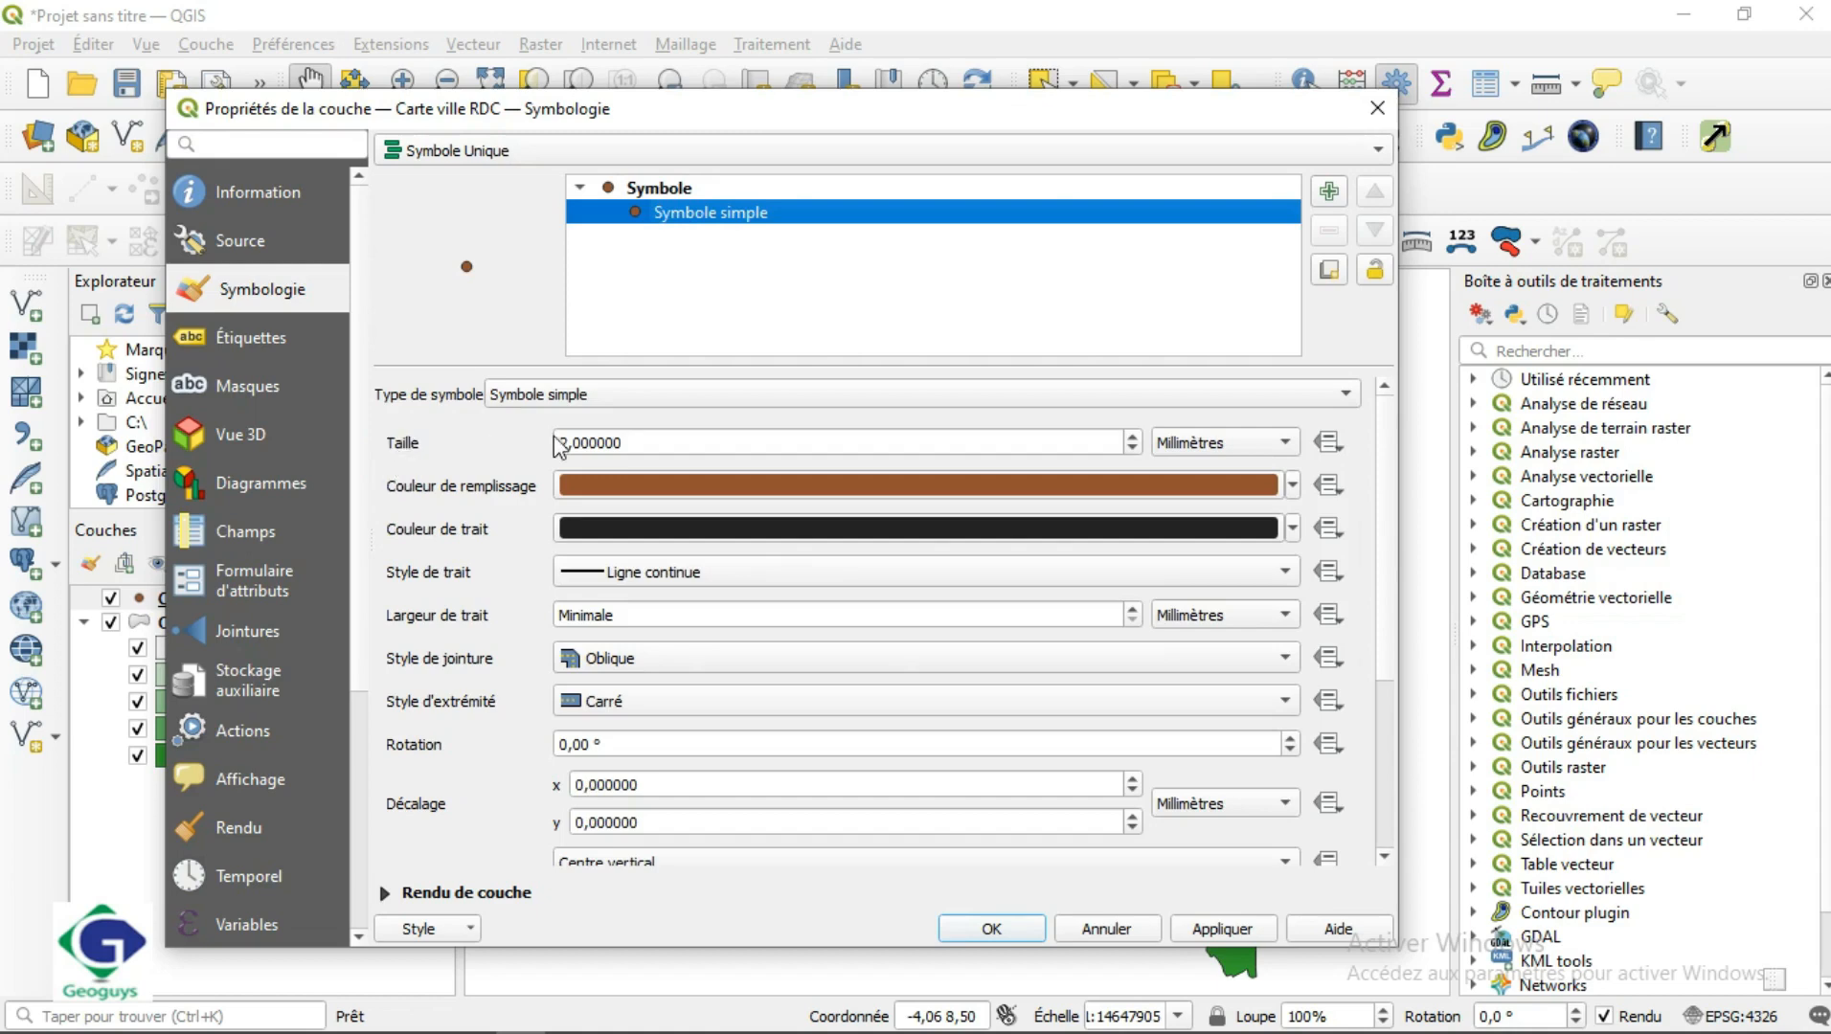
pyautogui.click(1327, 442)
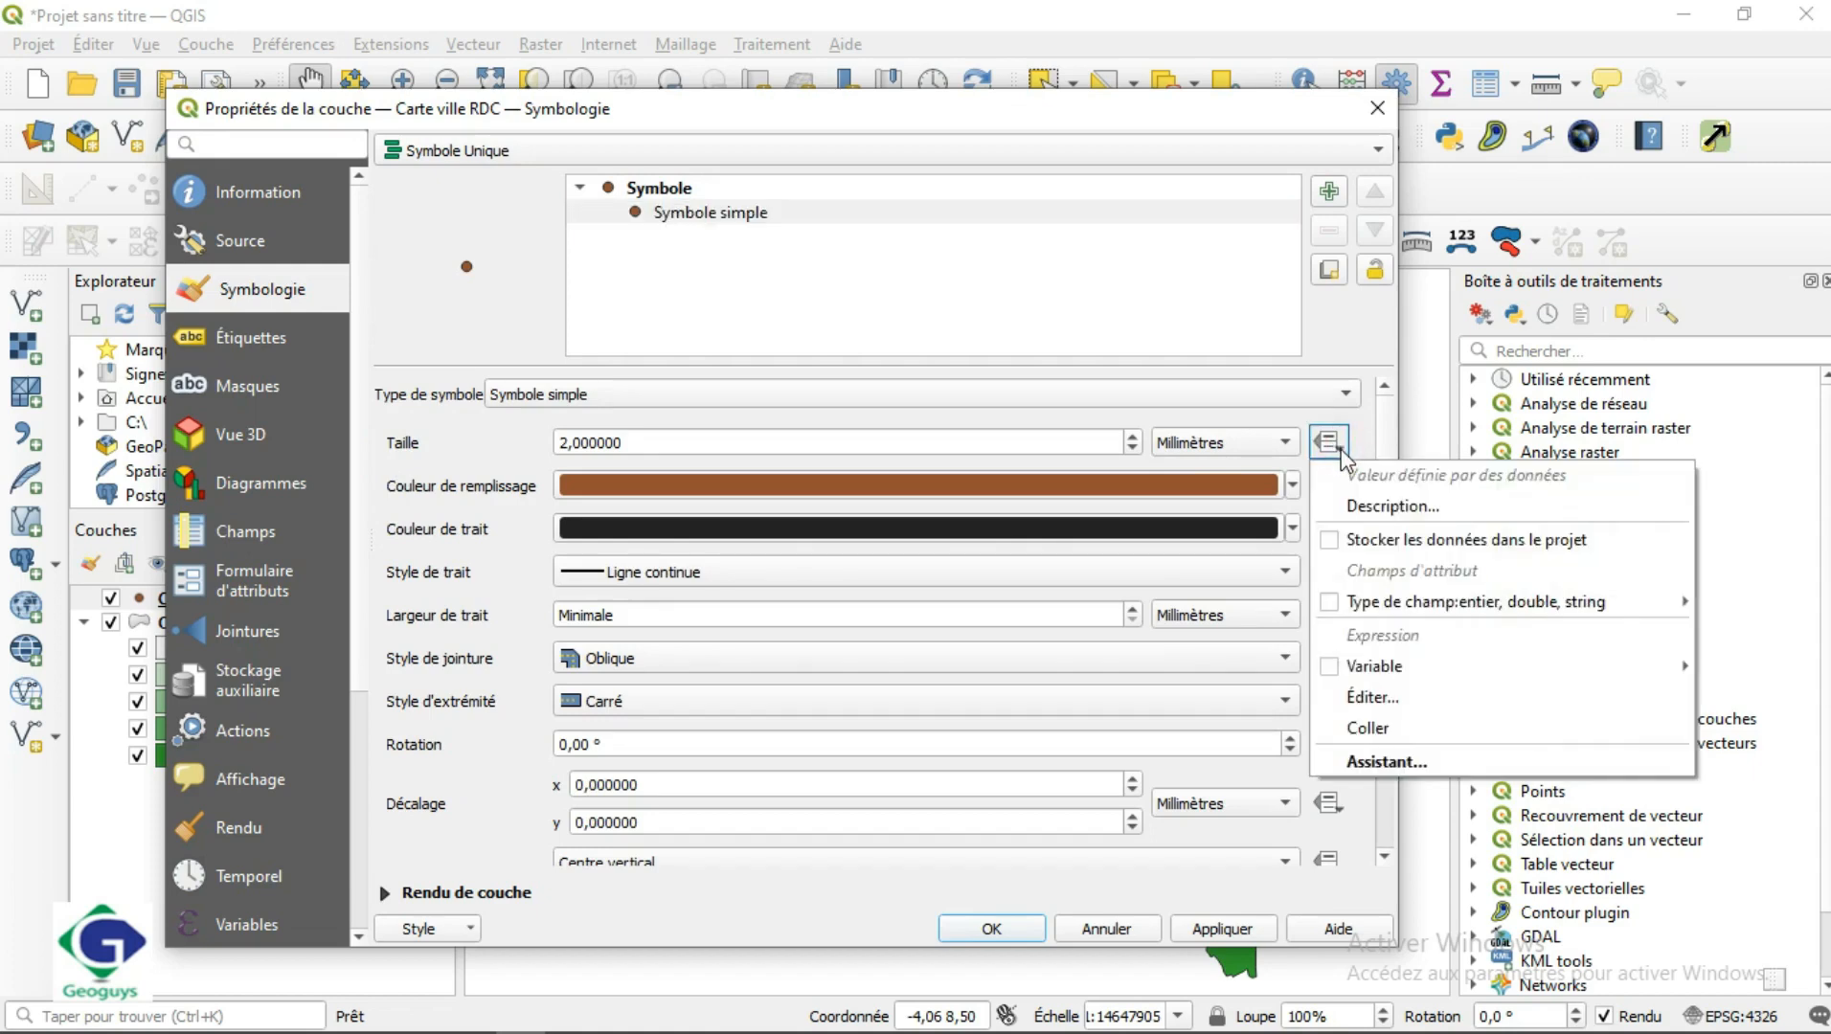
pyautogui.click(1365, 760)
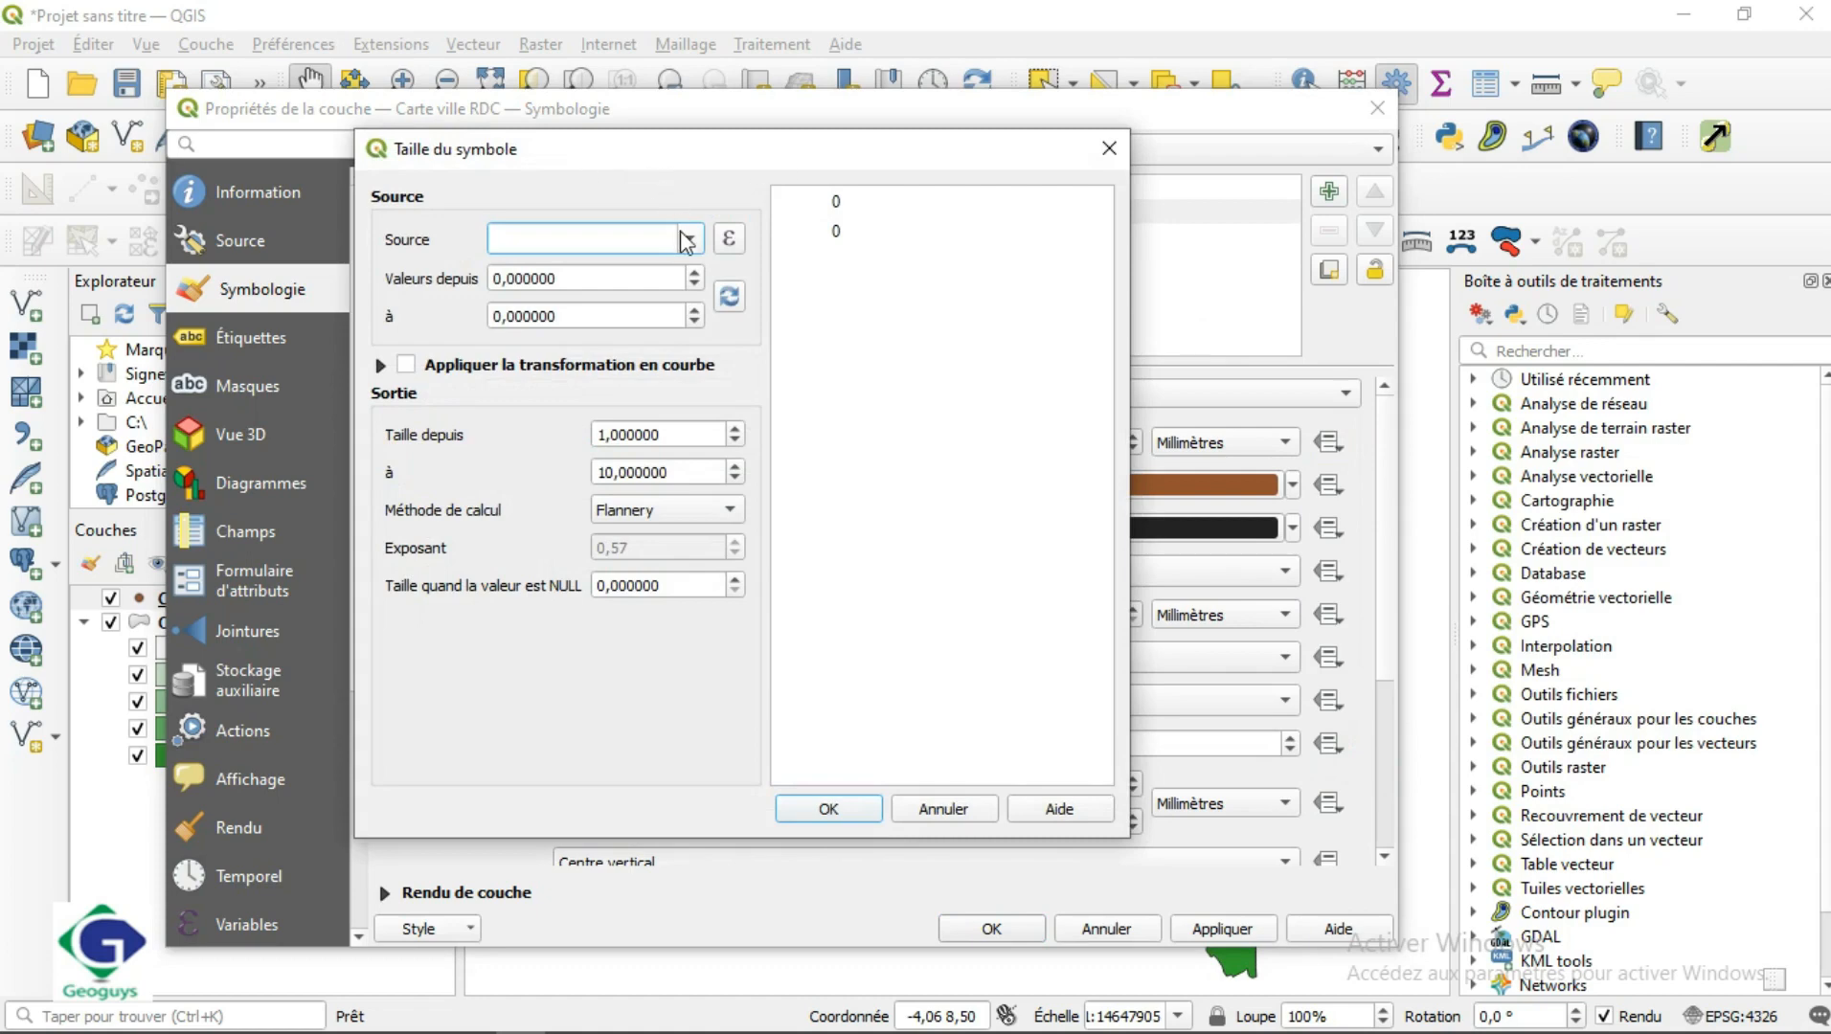
# Scale the city symbols by the POP field, fetch the value range from the layer, and apply the symbology
pyautogui.click(688, 241)
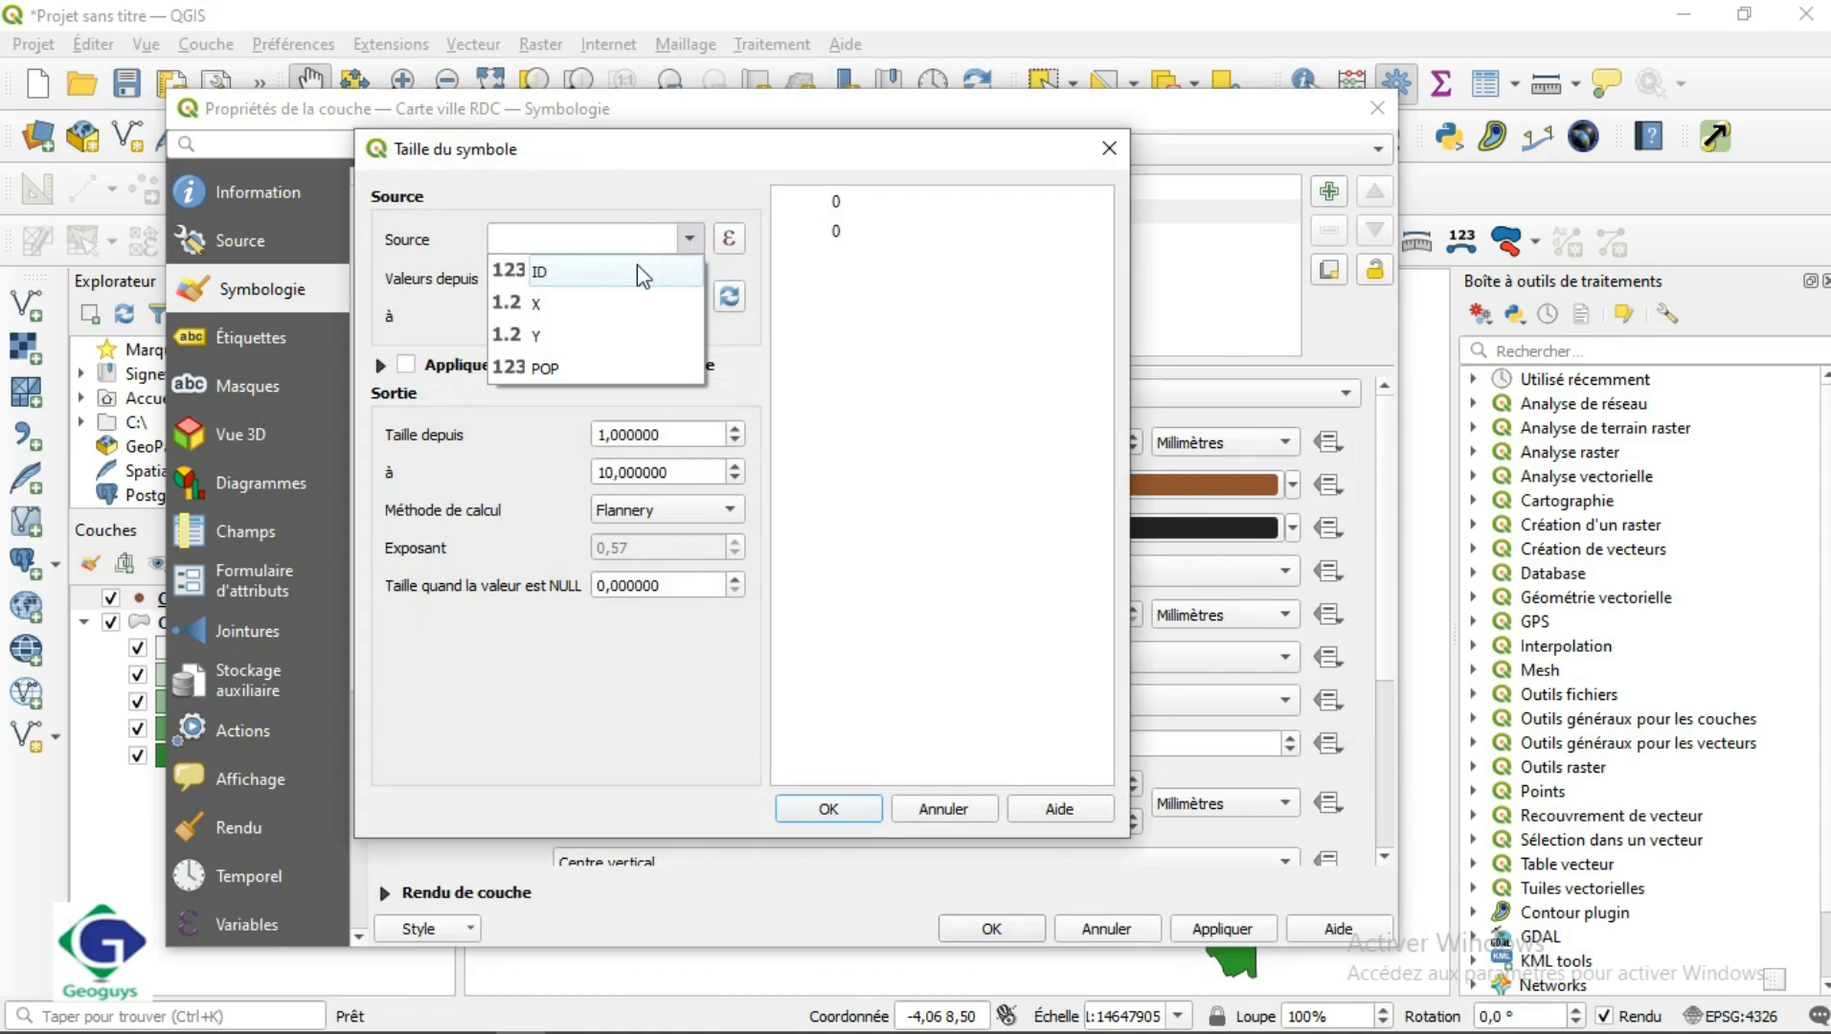
pyautogui.click(568, 368)
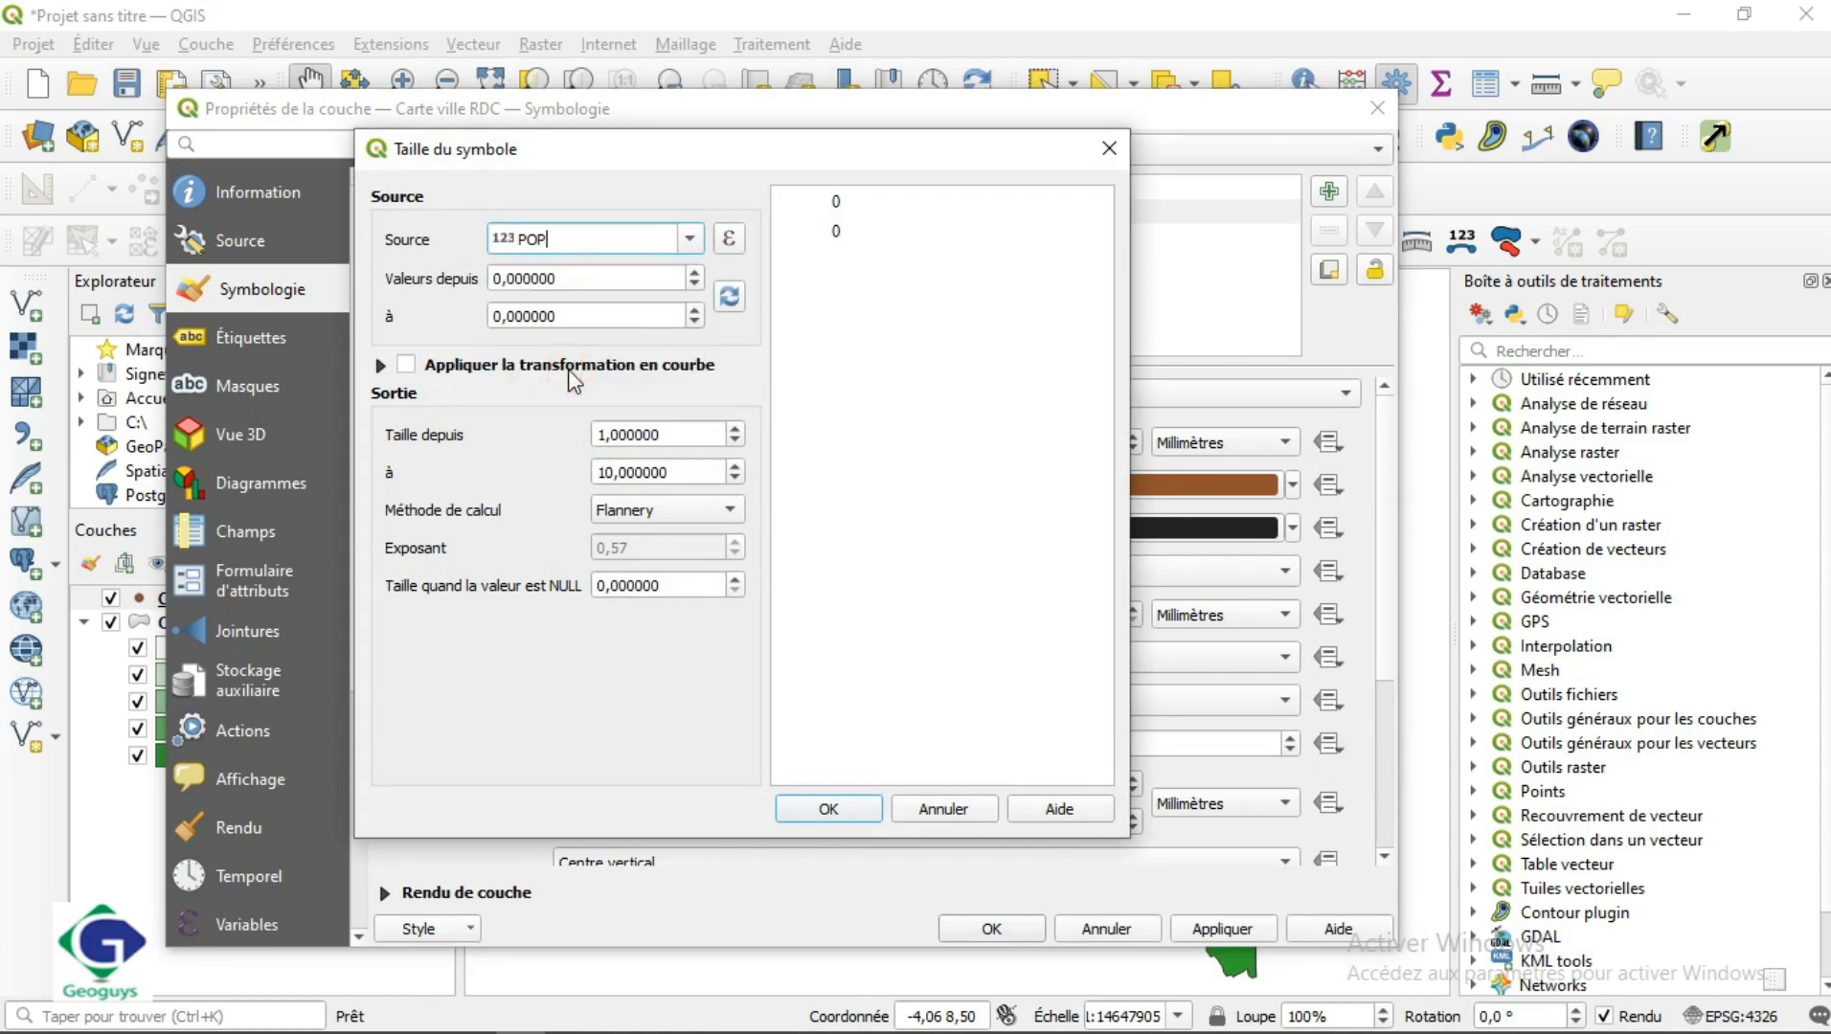
pyautogui.click(731, 298)
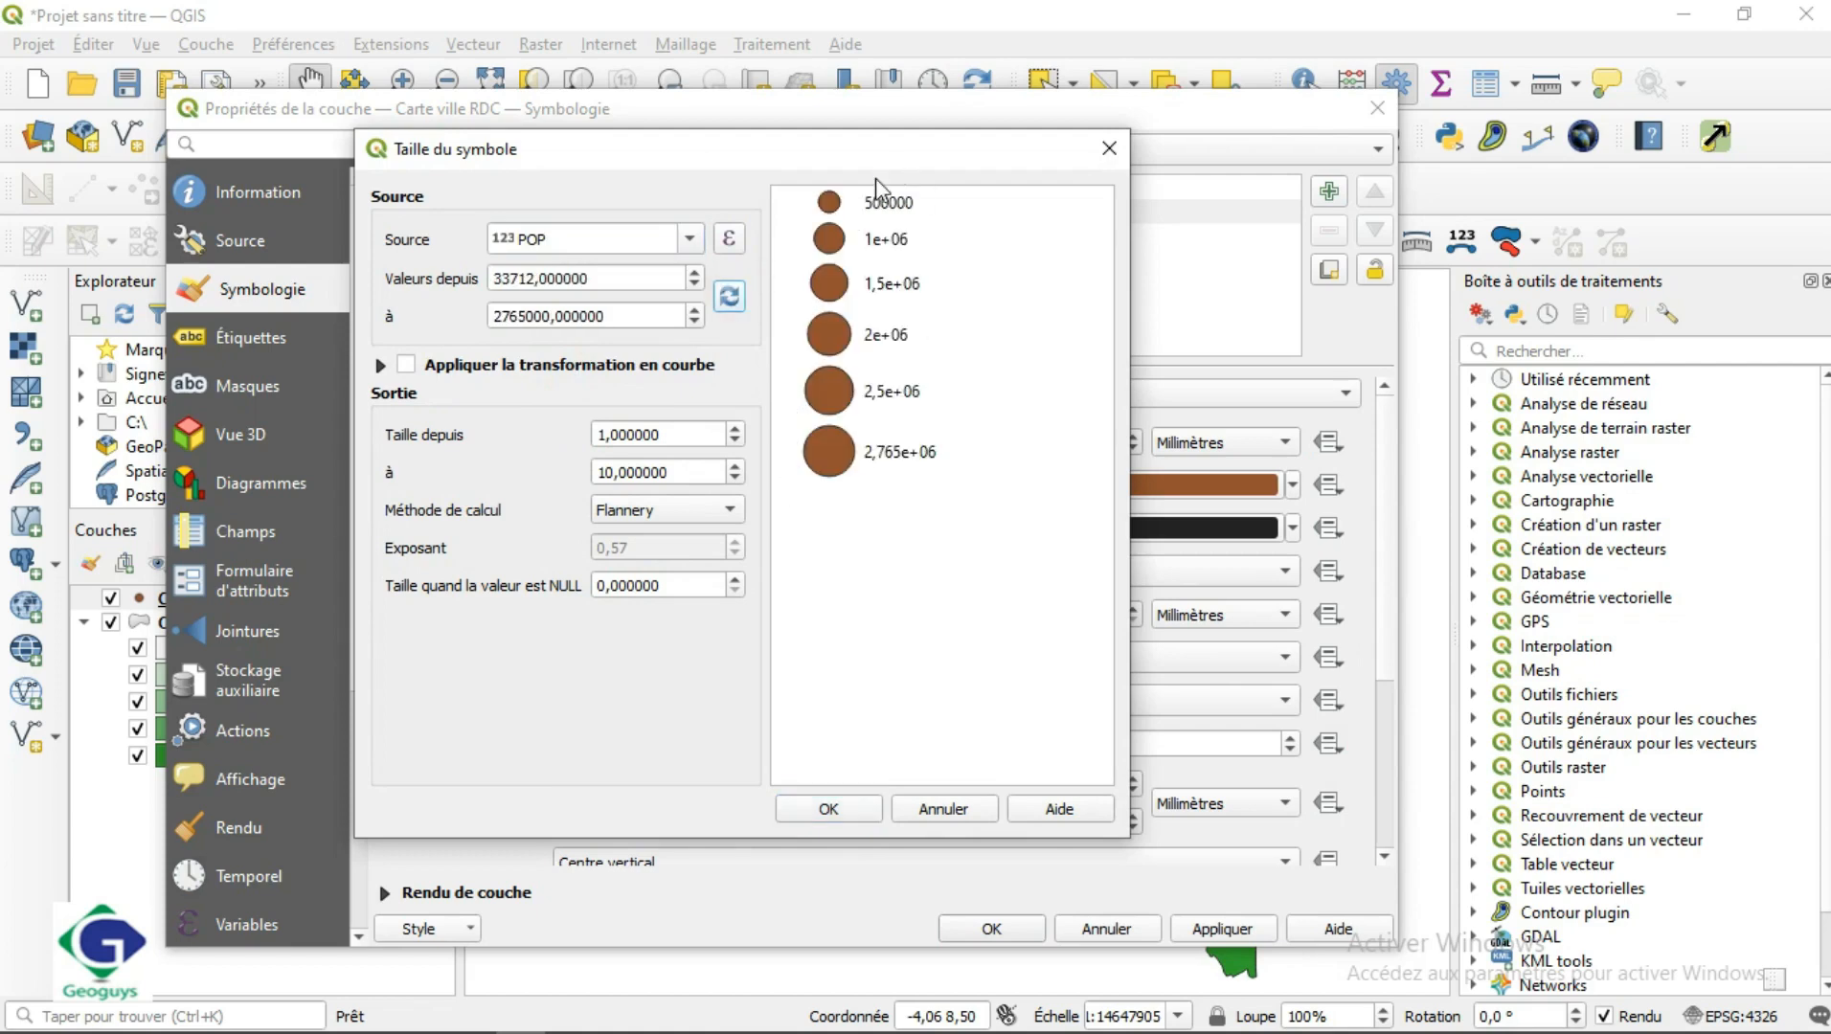
pyautogui.click(829, 809)
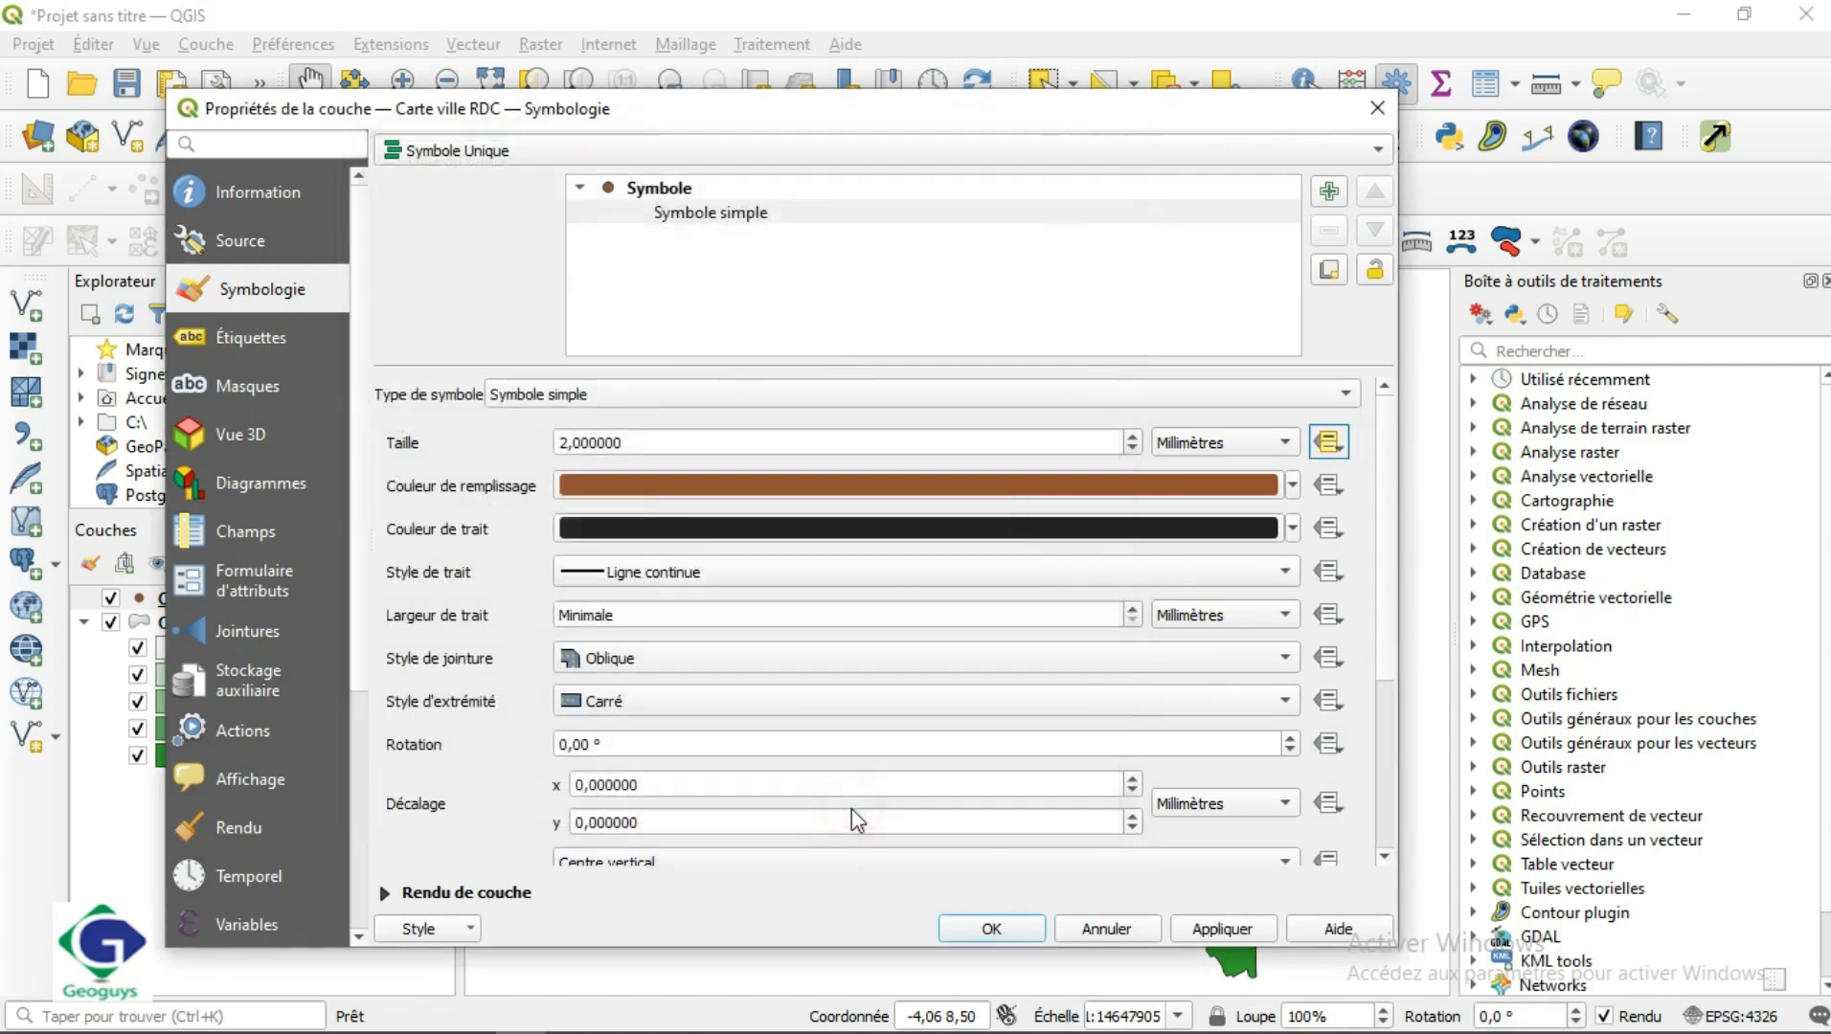
pyautogui.click(1222, 929)
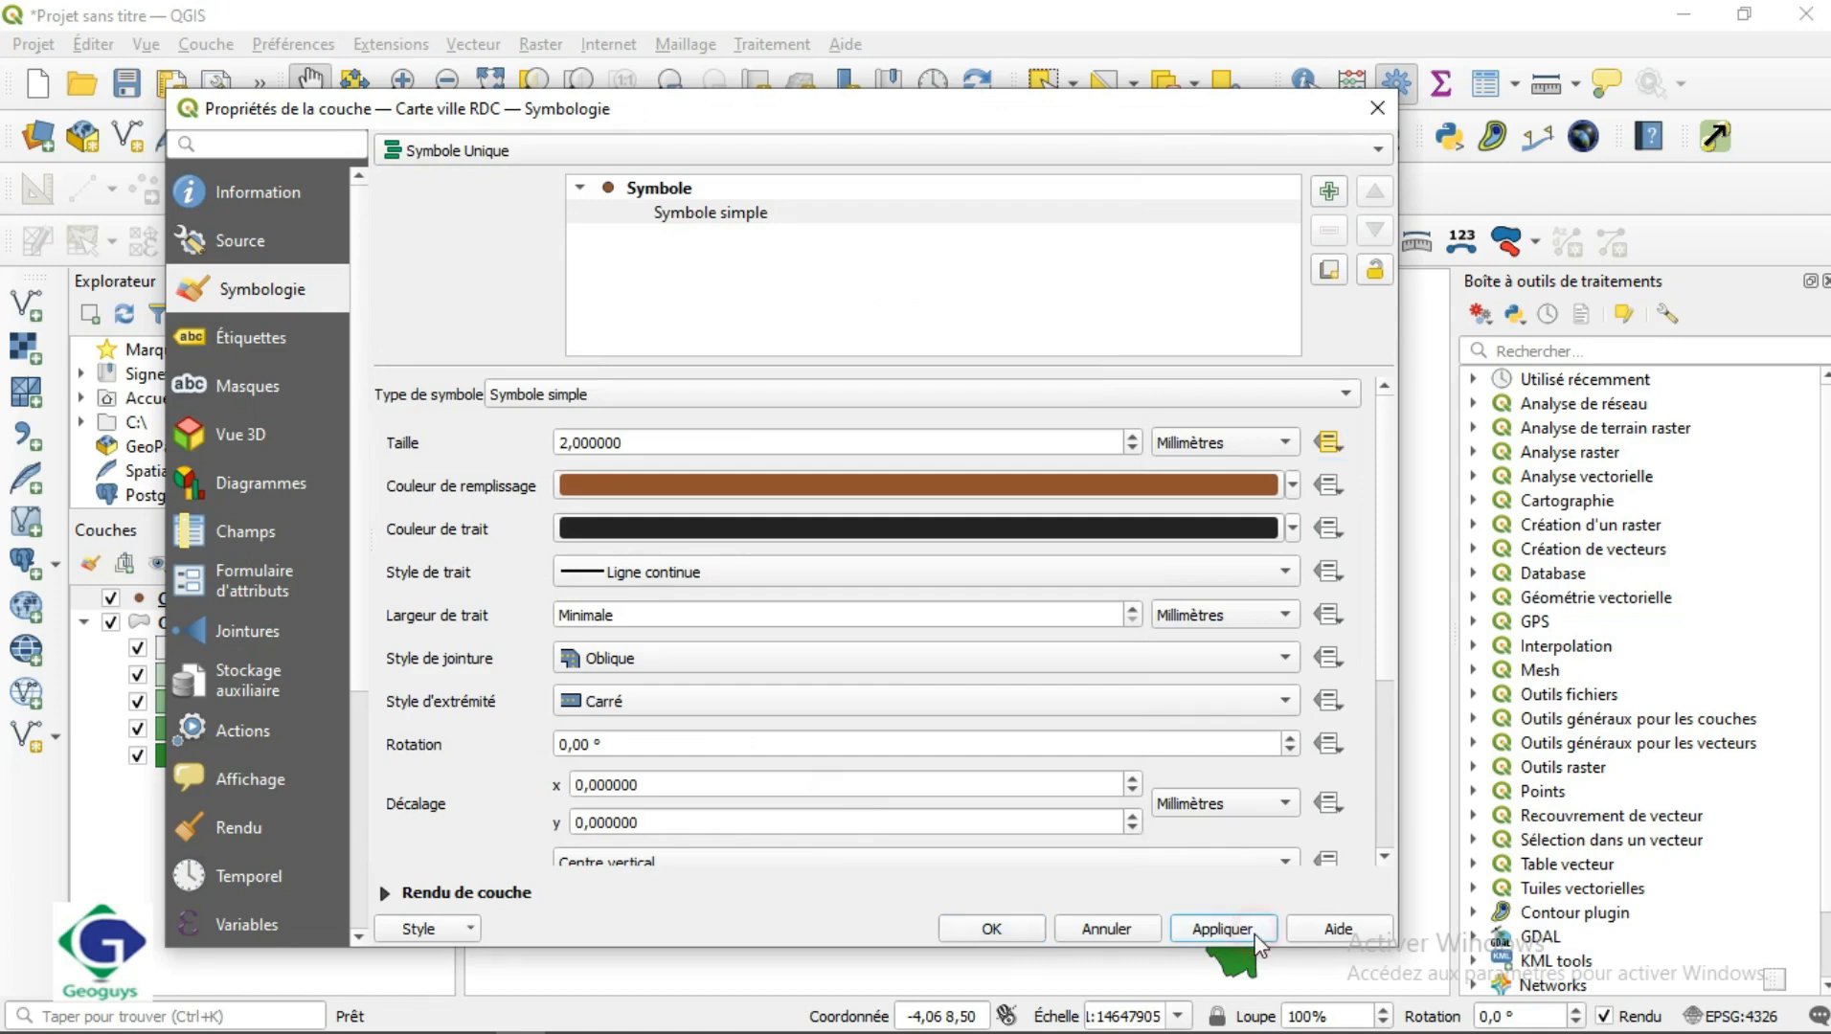
pyautogui.click(986, 928)
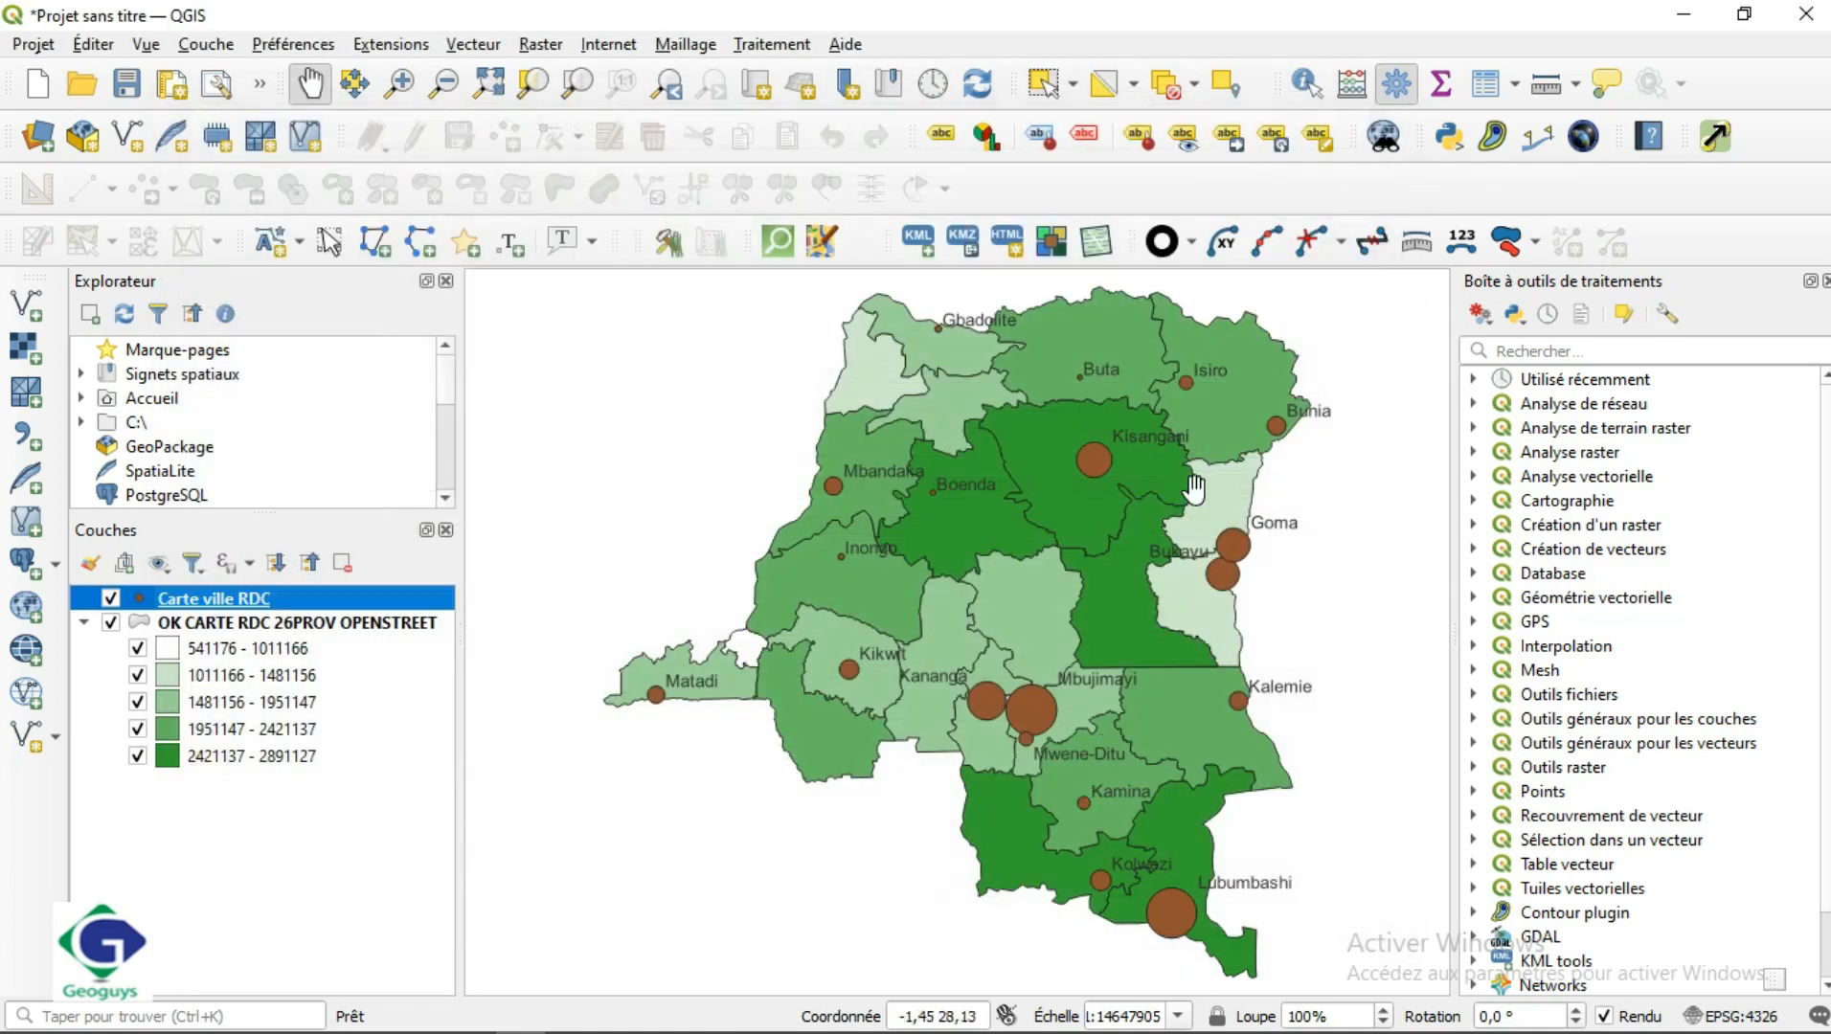